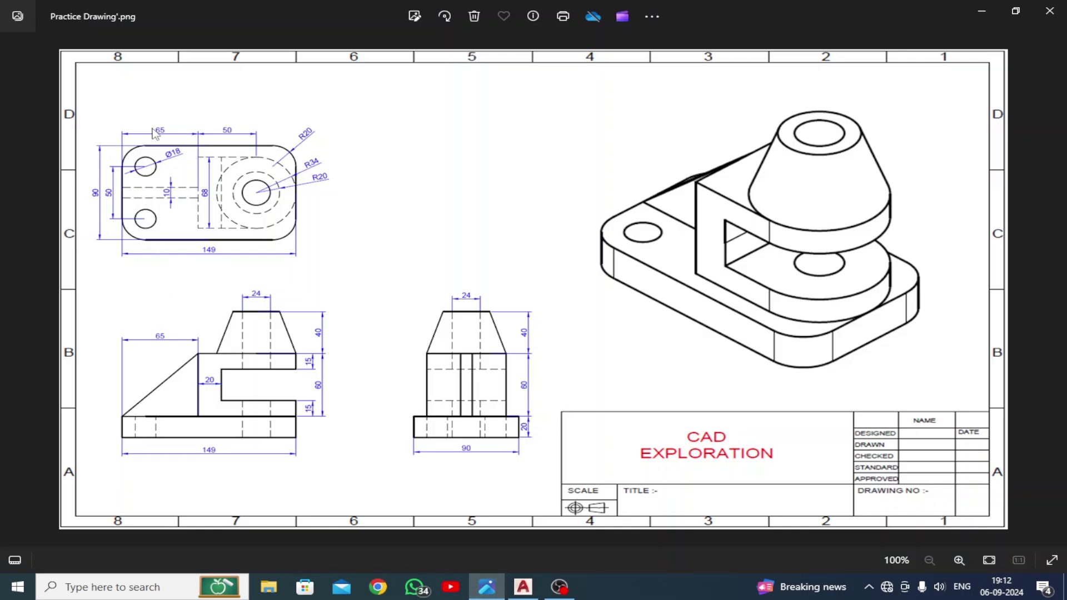
In AutoCAD, draw connected lines from the midpoint of the rectangle's left edge, 65 to the right and 34 up
click(523, 587)
click(17, 53)
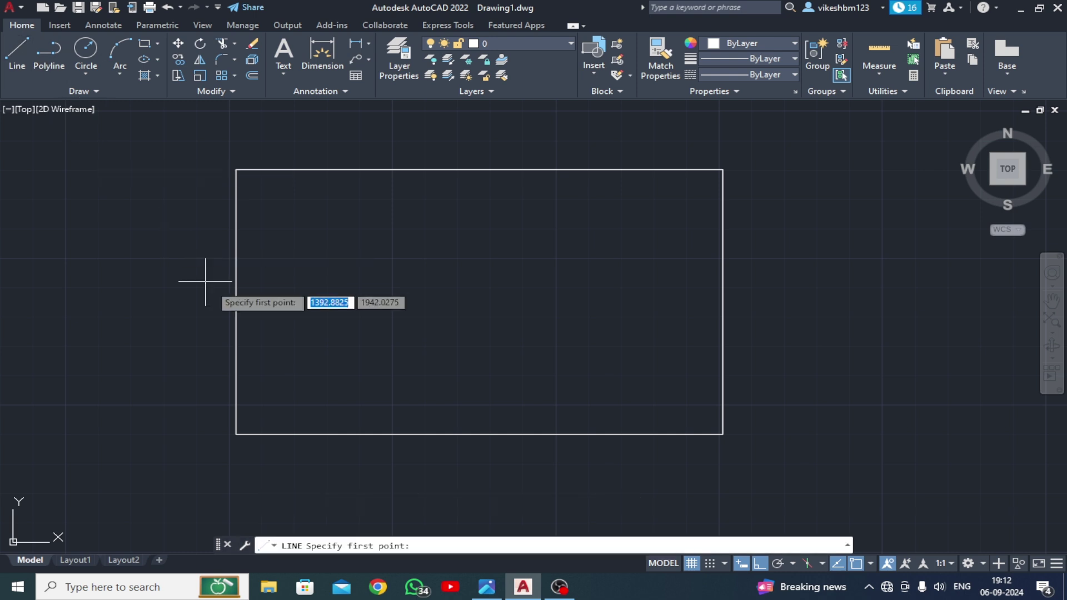
click(236, 301)
text(65)
key(Return)
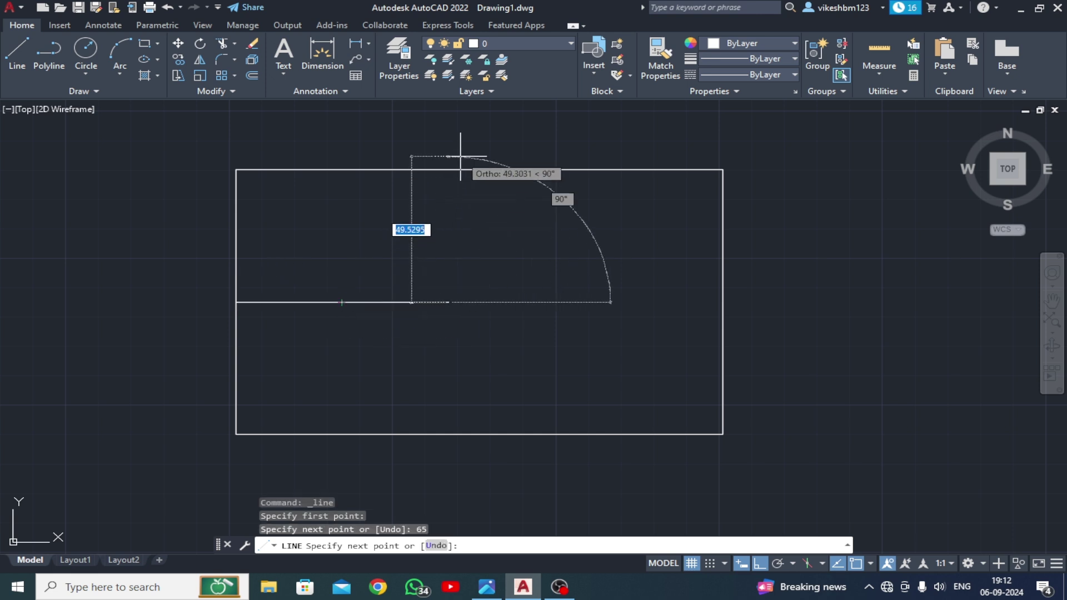
text(34)
key(Return)
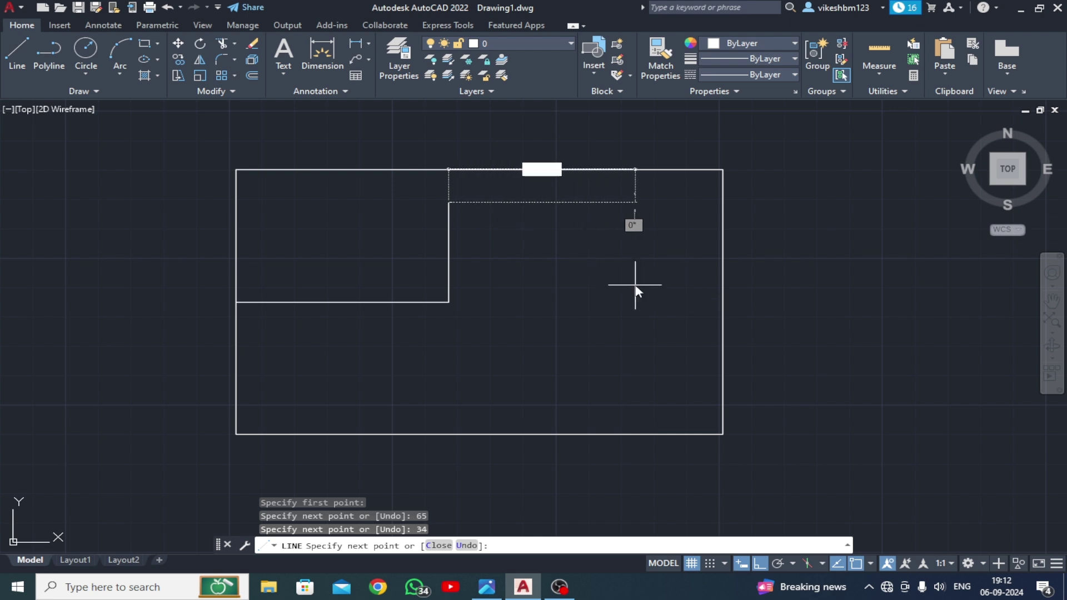
Continue the line 50 right, 68 down, 50 left and 34 up to close the inner rectangle
text(50)
key(Return)
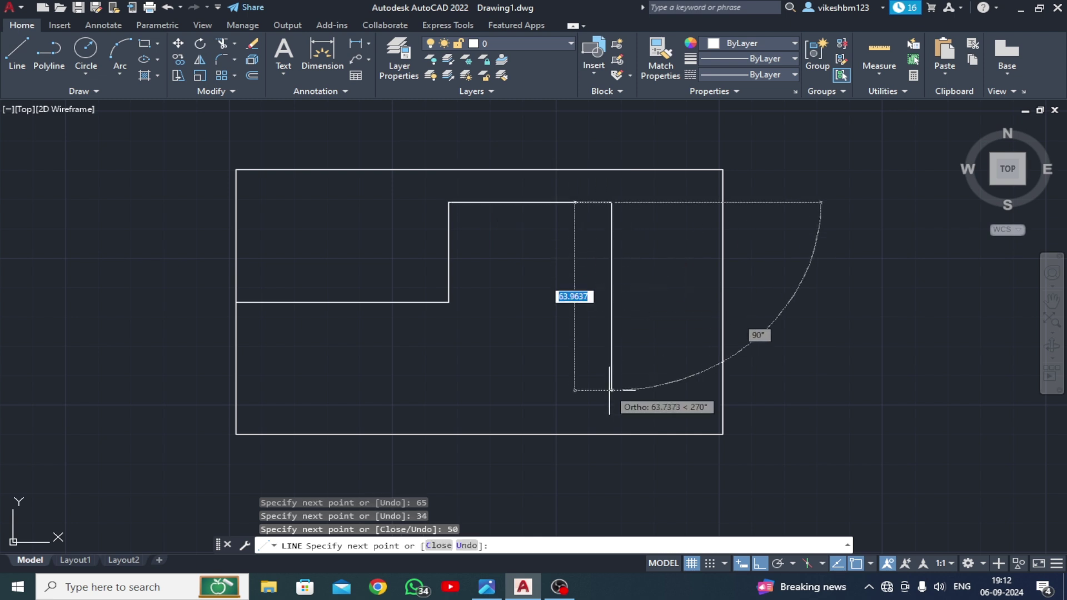
text(68)
key(Return)
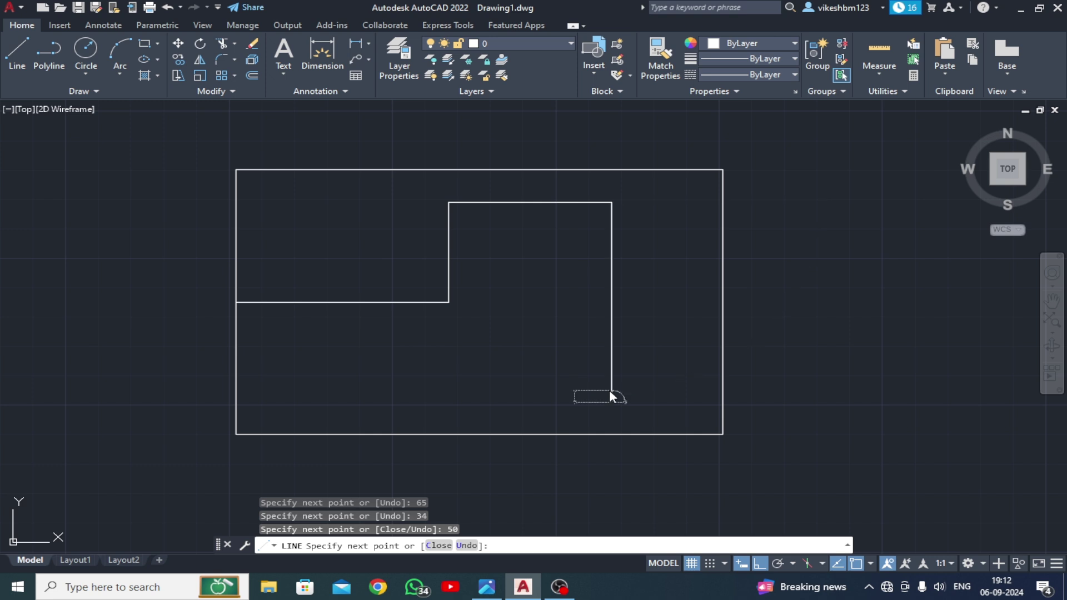
text(5)
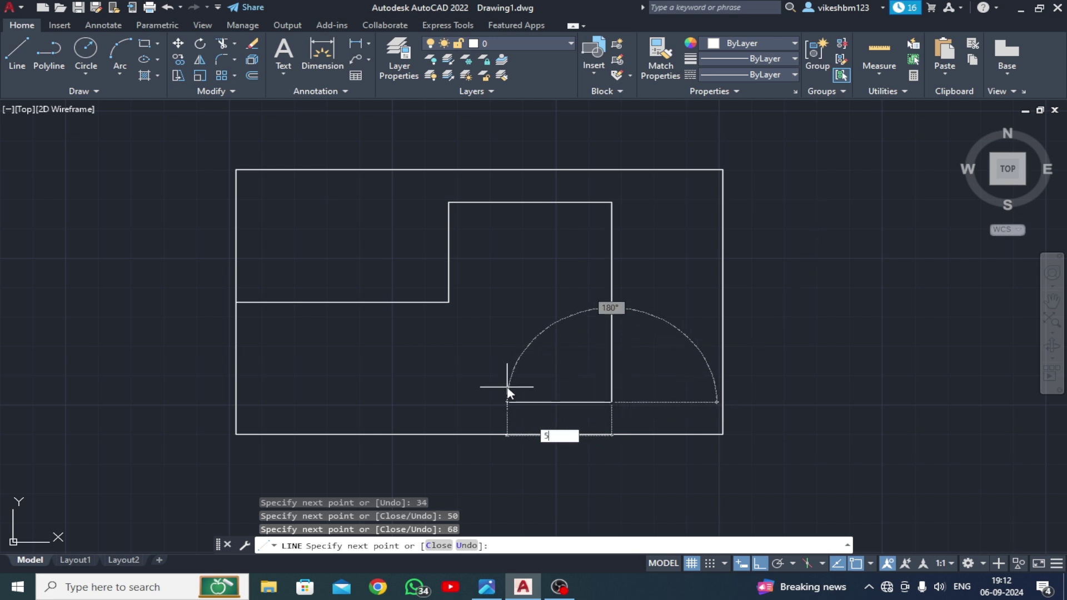
text(0)
key(Return)
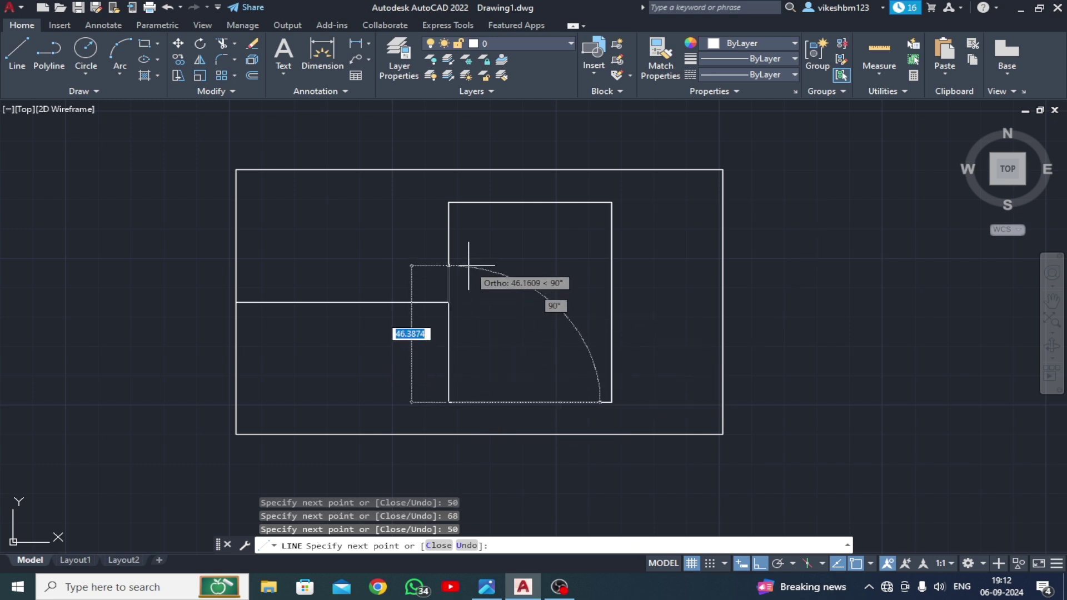
text(34)
key(Return)
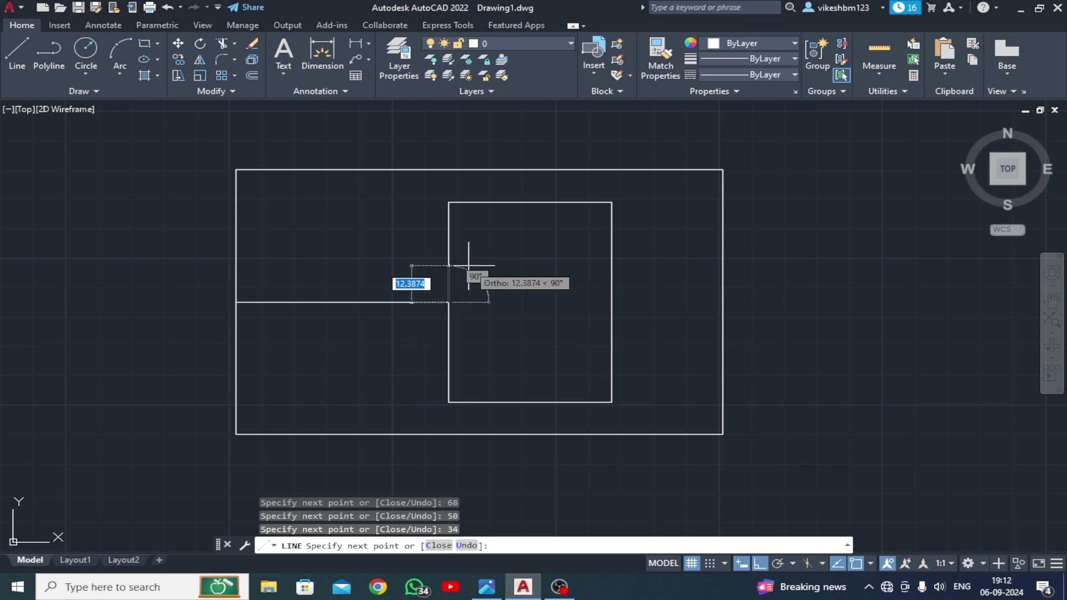
key(Escape)
Draw a circle of radius 34 centred on the midpoint of the inner rectangle's right edge, reaching its lower corner
mouse_move(485, 323)
middle_down()
mouse_move(396, 300)
mouse_move(472, 318)
middle_up()
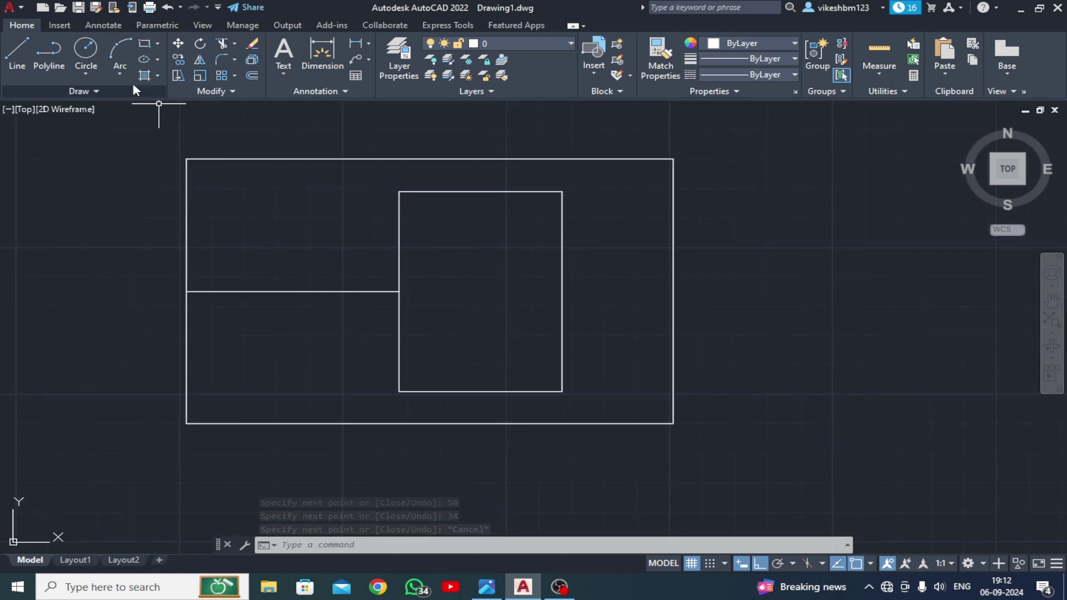
click(91, 51)
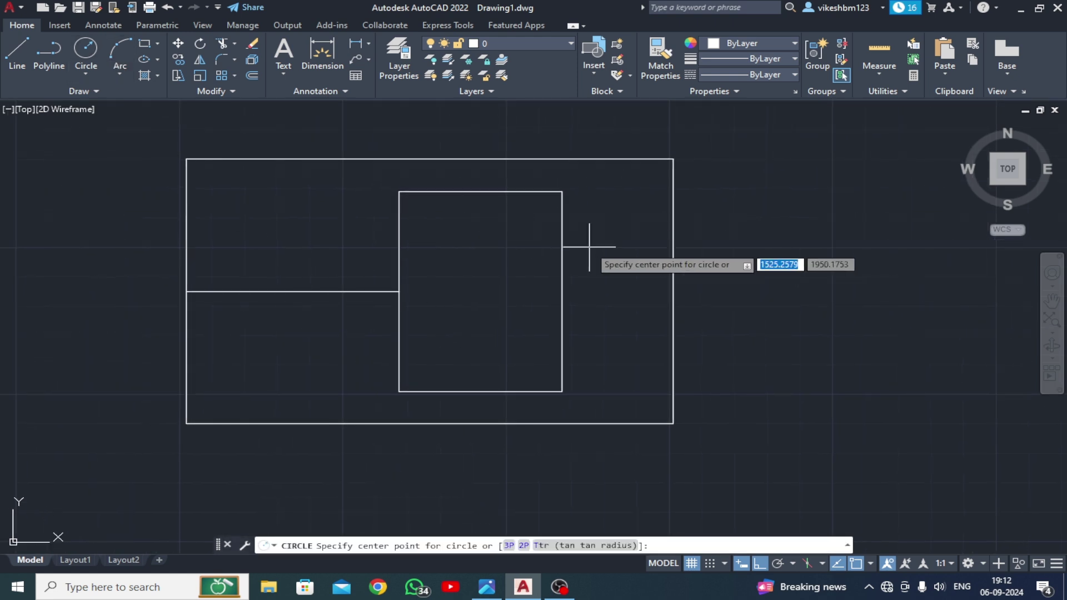
click(562, 292)
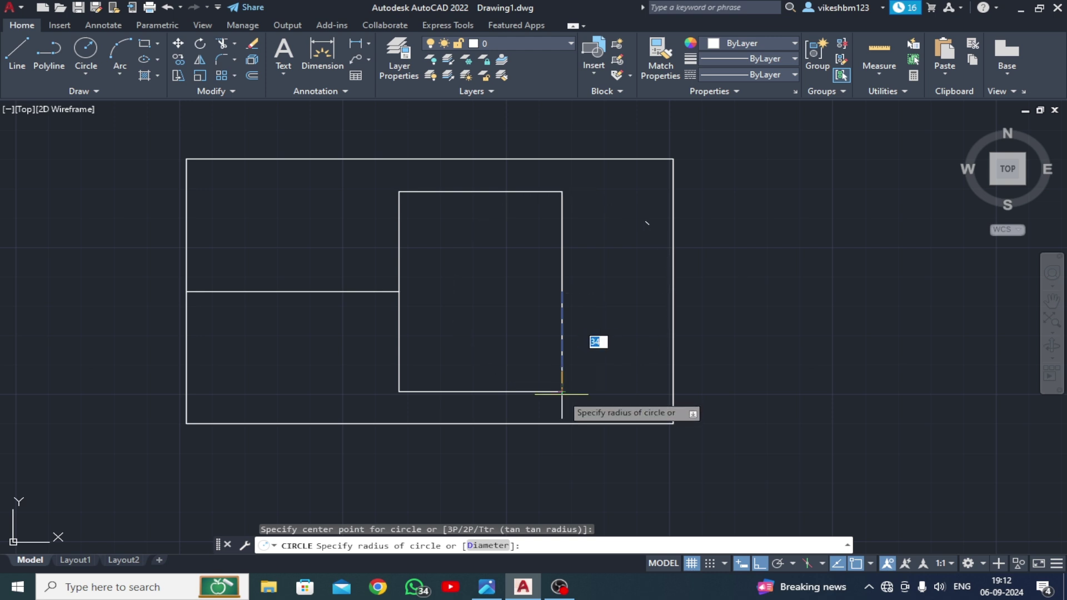
click(562, 391)
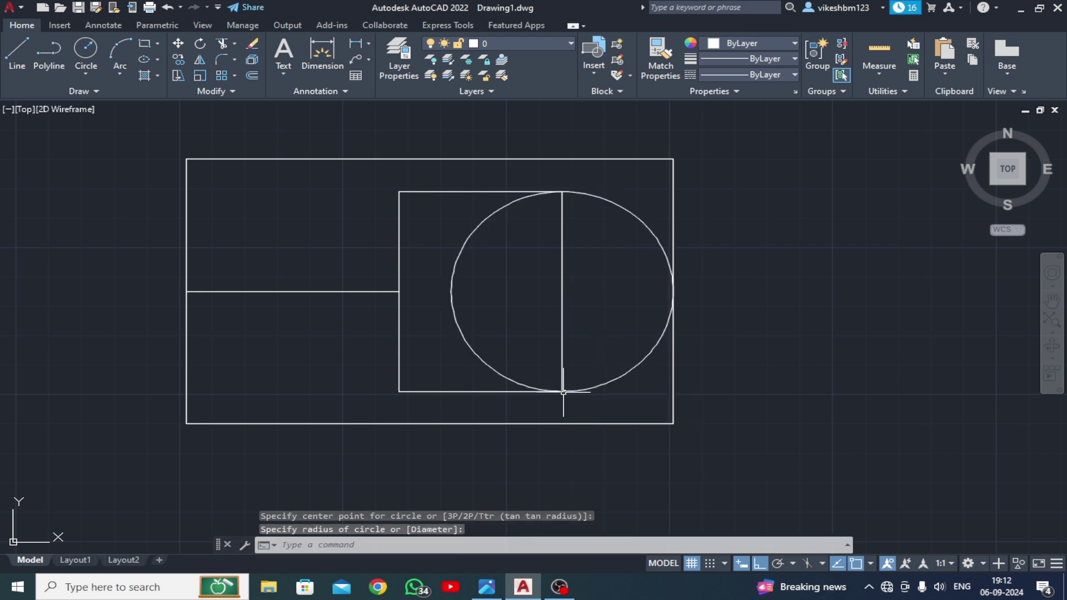
Offset the horizontal centre line by 5 to both sides and erase the original line
middle_drag(511, 310, 508, 294)
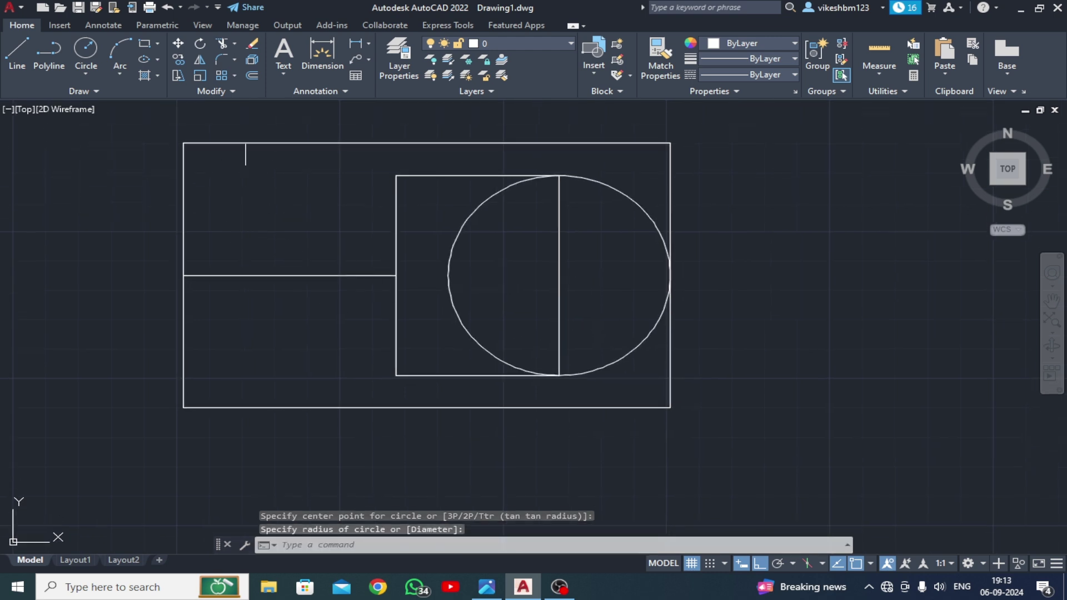
click(249, 75)
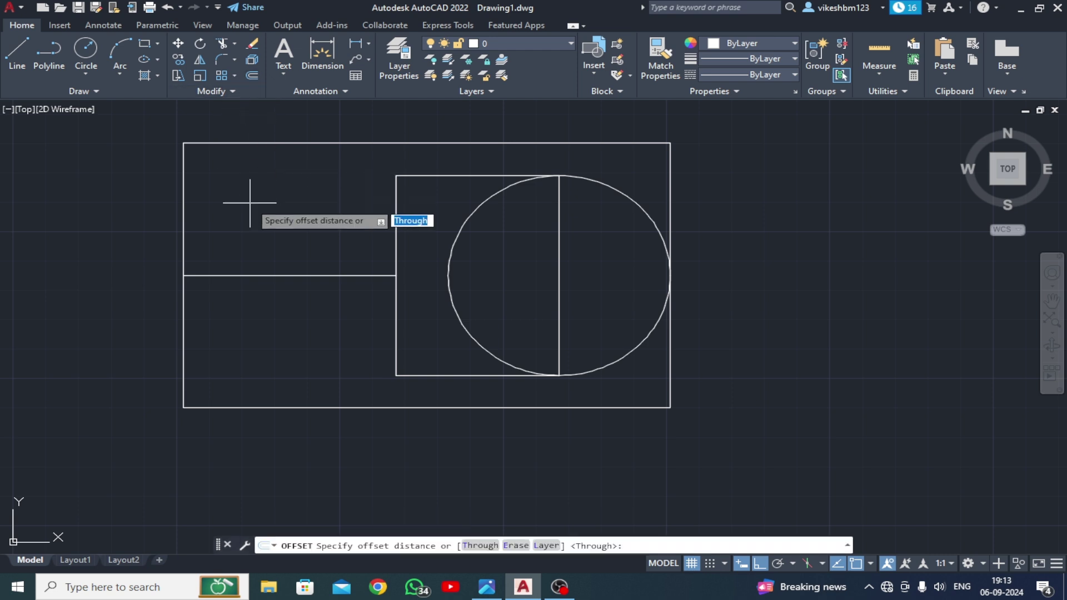
key(Return)
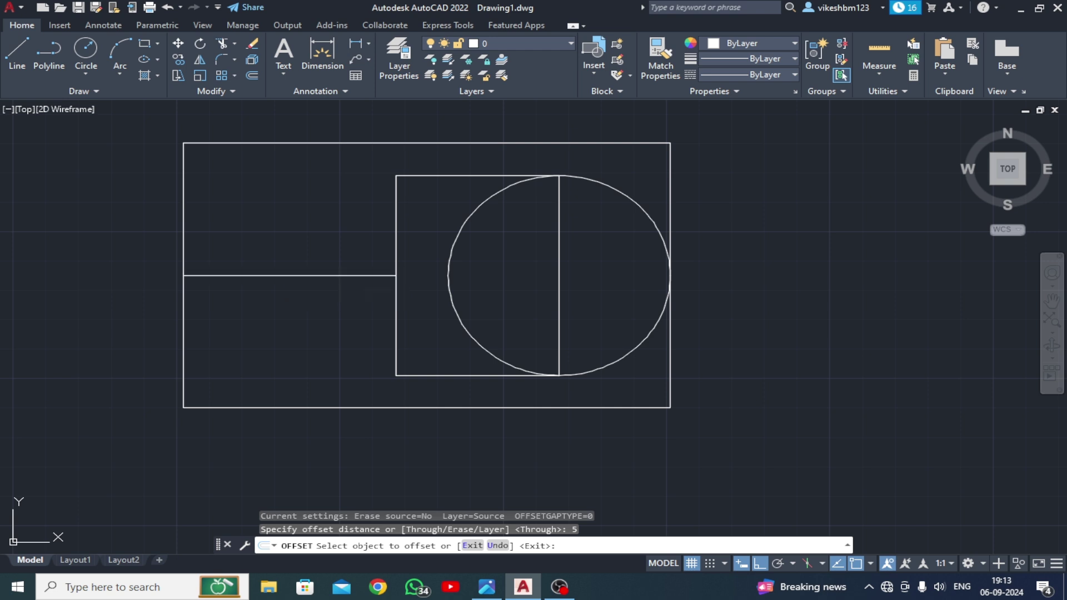
click(272, 276)
click(273, 272)
click(267, 277)
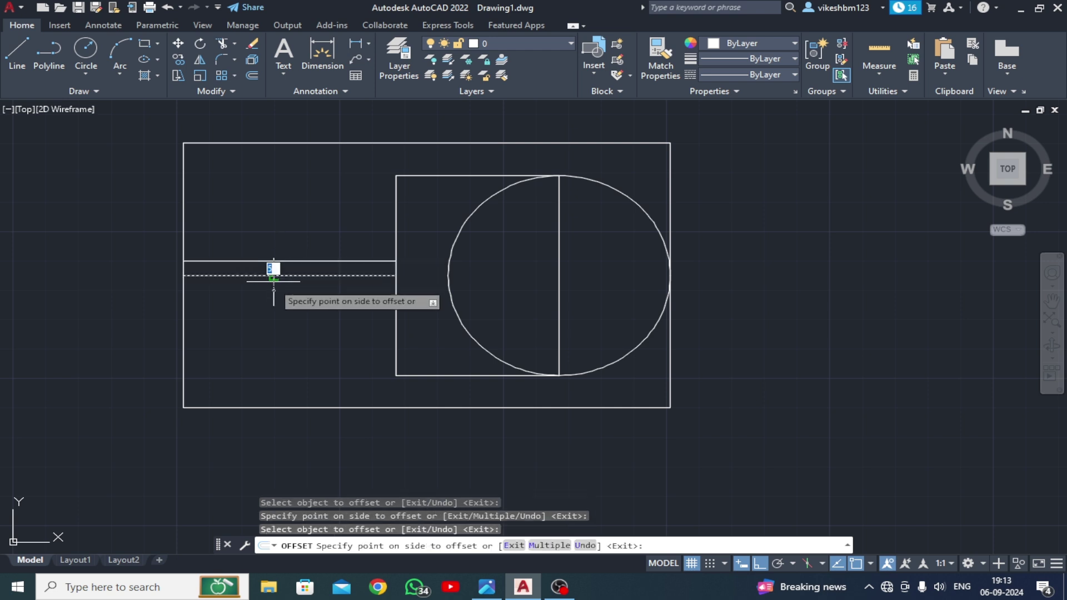
click(267, 305)
key(Escape)
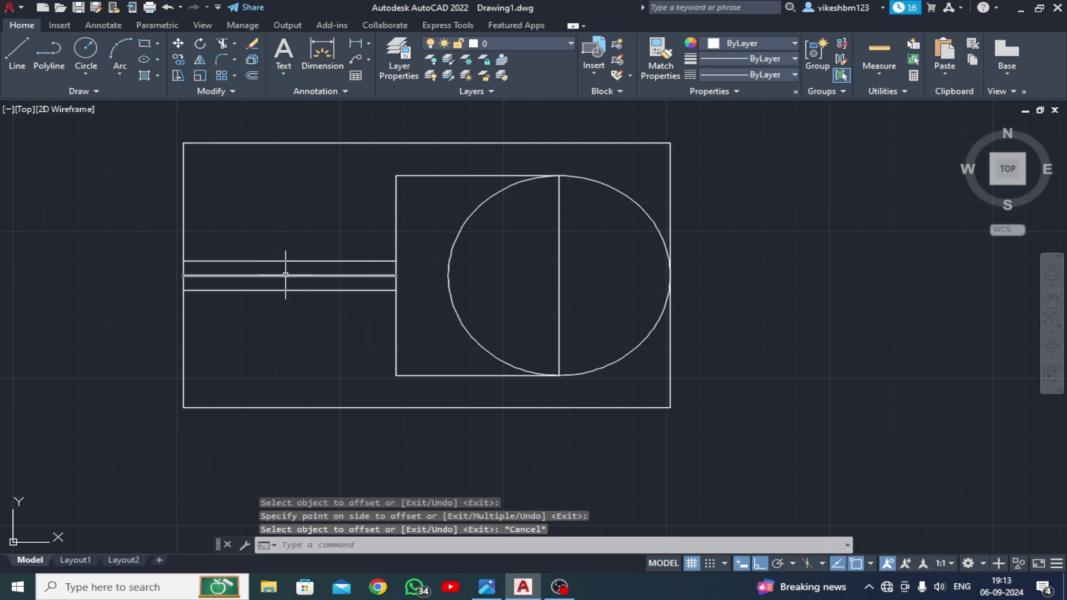
click(290, 276)
click(253, 44)
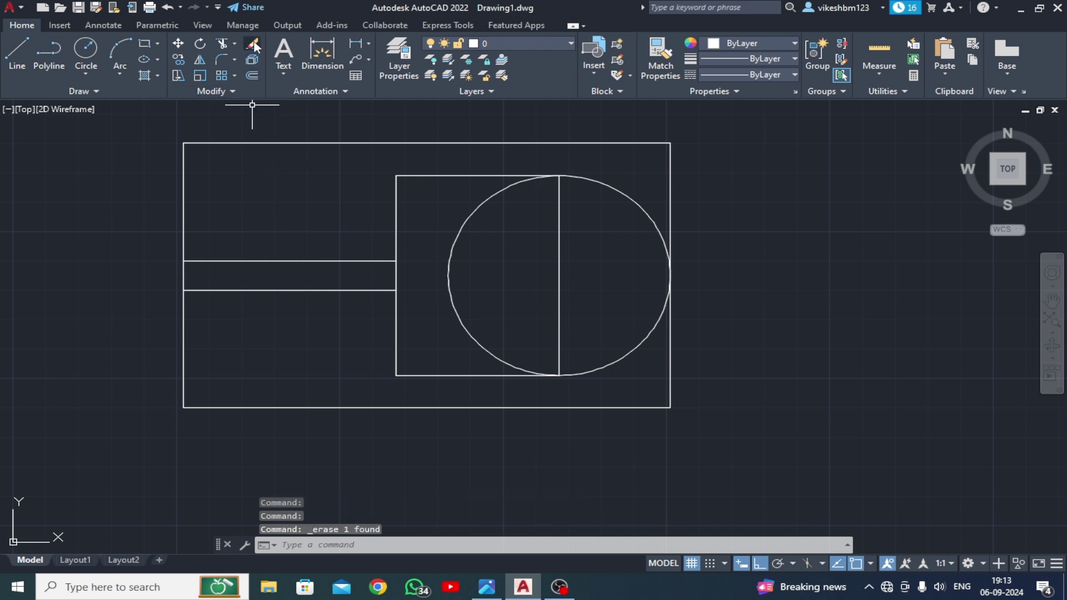
Trim the inner rectangle's left edge between the offset lines, the circle's left half and the vertical line through the circle
click(223, 44)
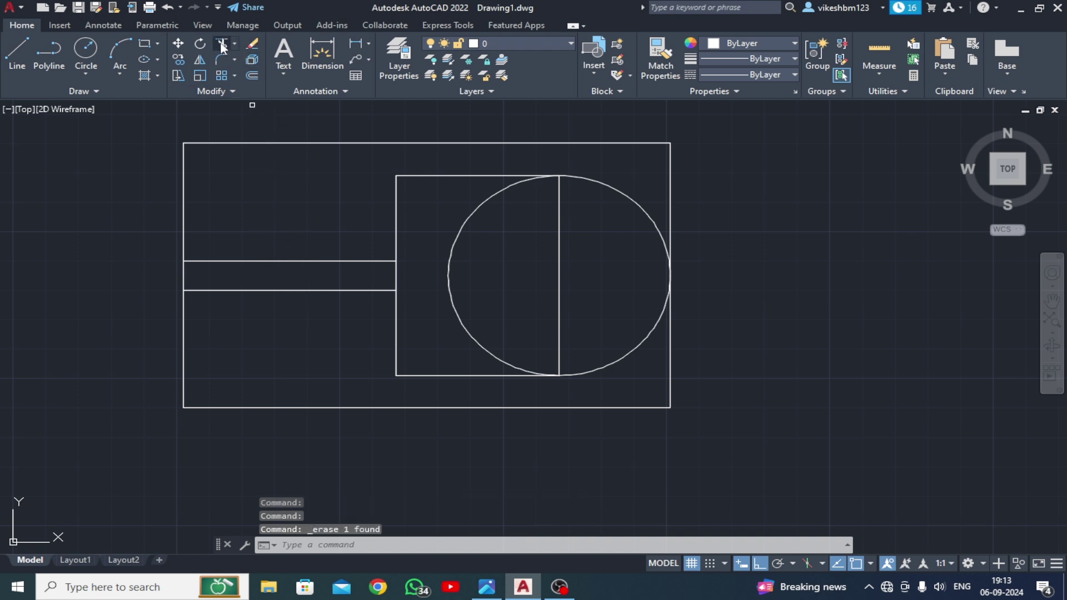
click(398, 274)
click(397, 272)
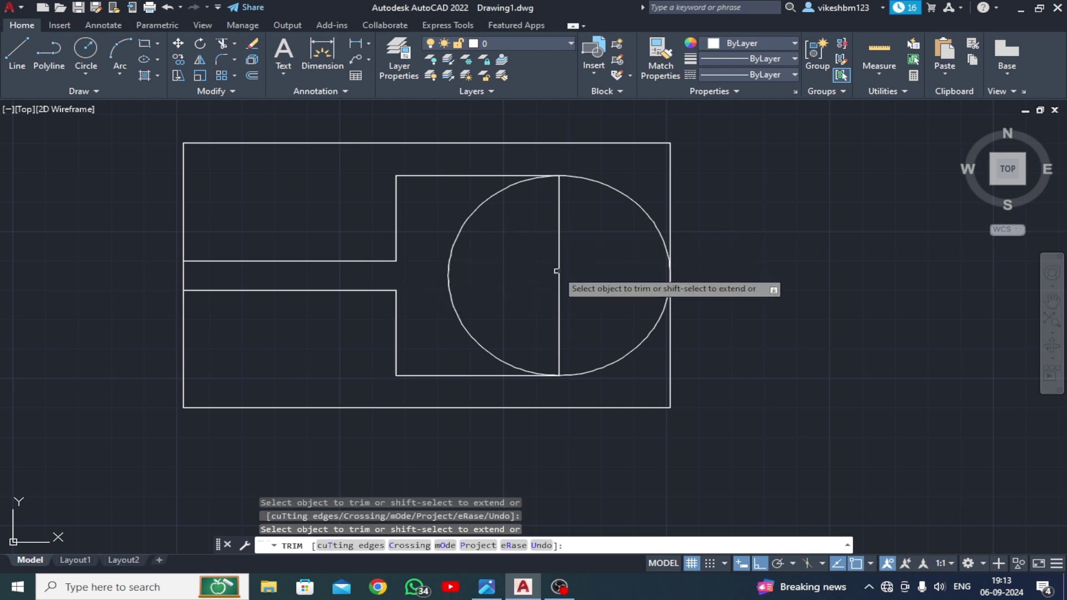
click(447, 274)
click(558, 256)
key(Return)
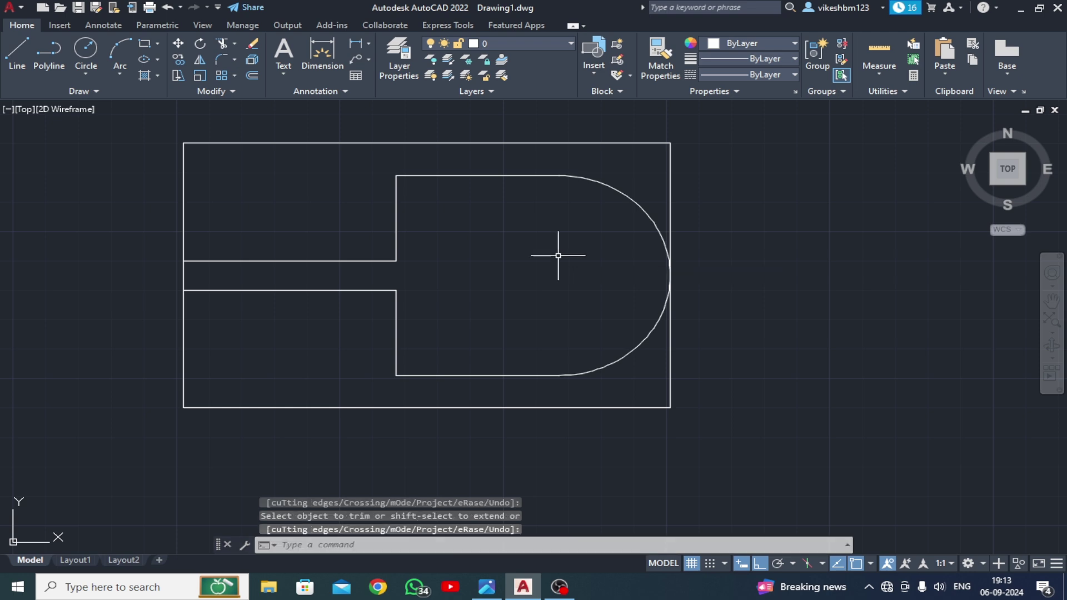
Check the corner radius in the reference drawing and fillet the outer rectangle's two left corners with radius 20
click(486, 587)
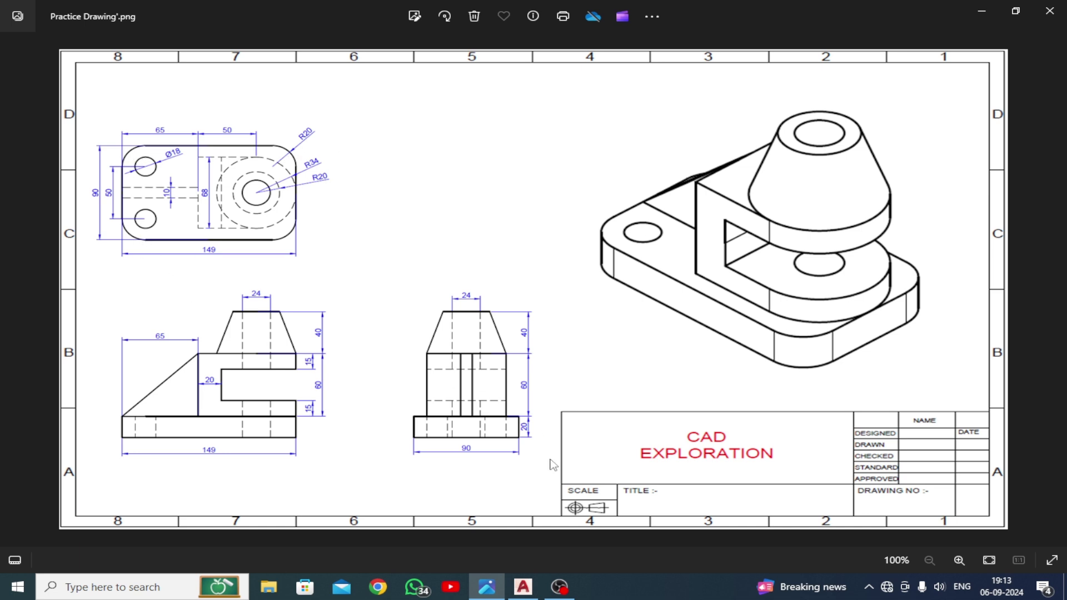
click(523, 587)
middle_drag(341, 262, 328, 280)
click(223, 60)
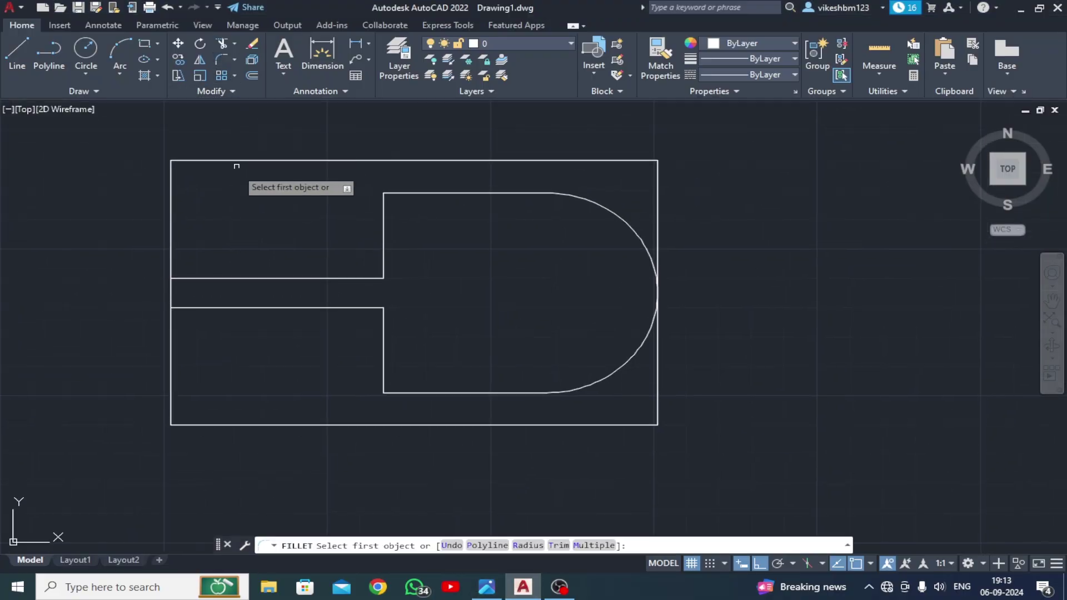
text(r)
key(Return)
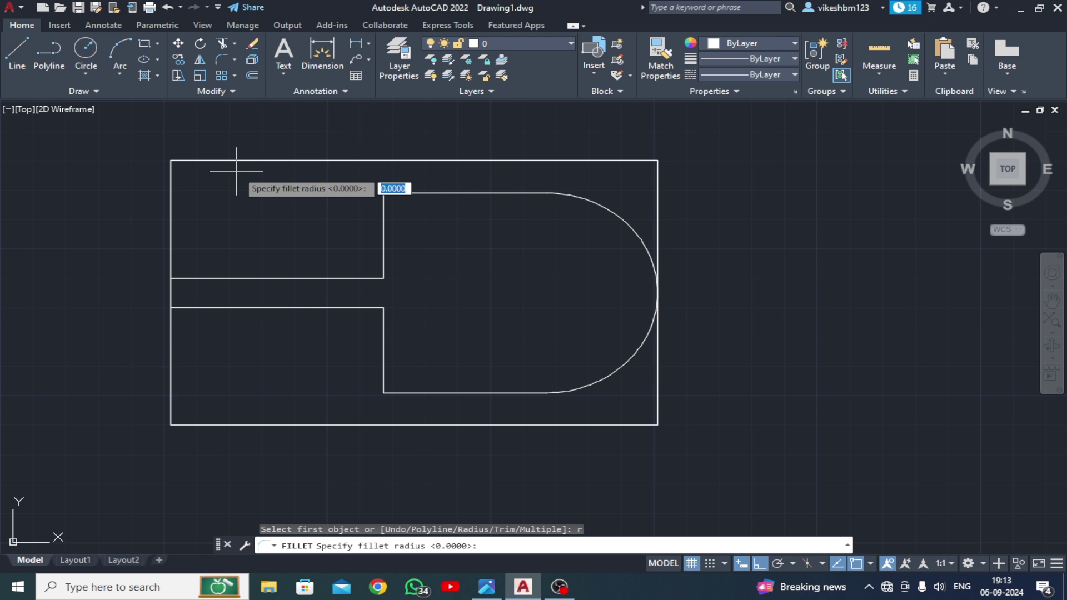
key(Return)
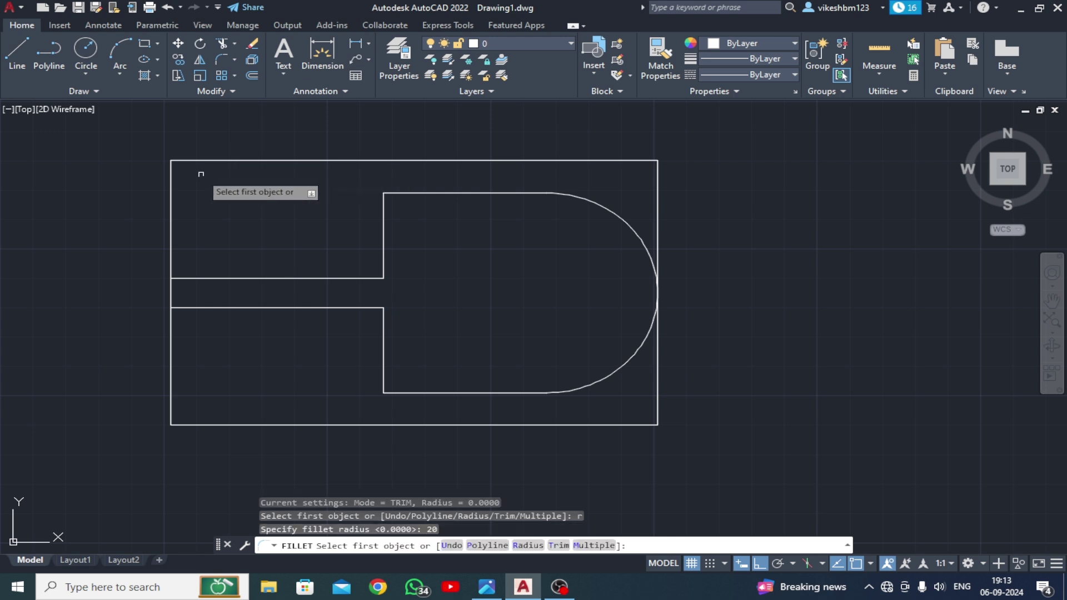
click(173, 170)
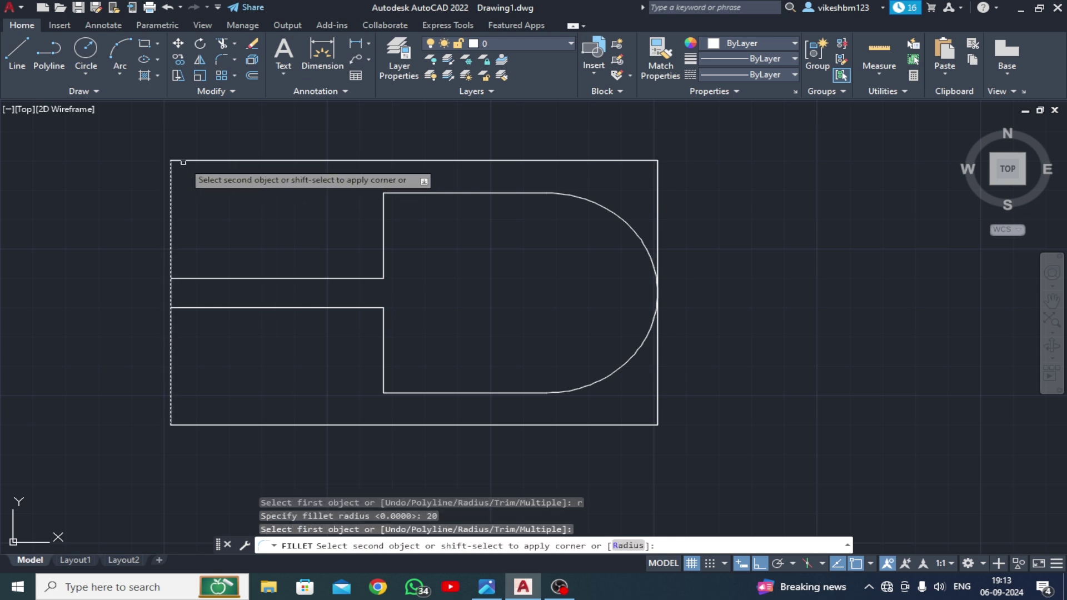
click(185, 160)
key(Return)
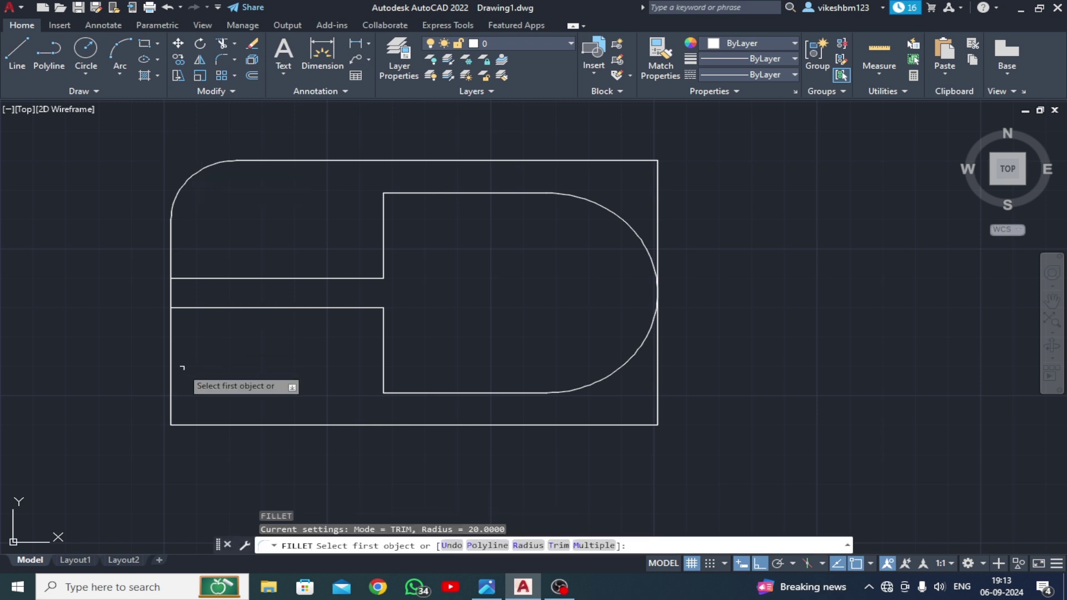
click(174, 410)
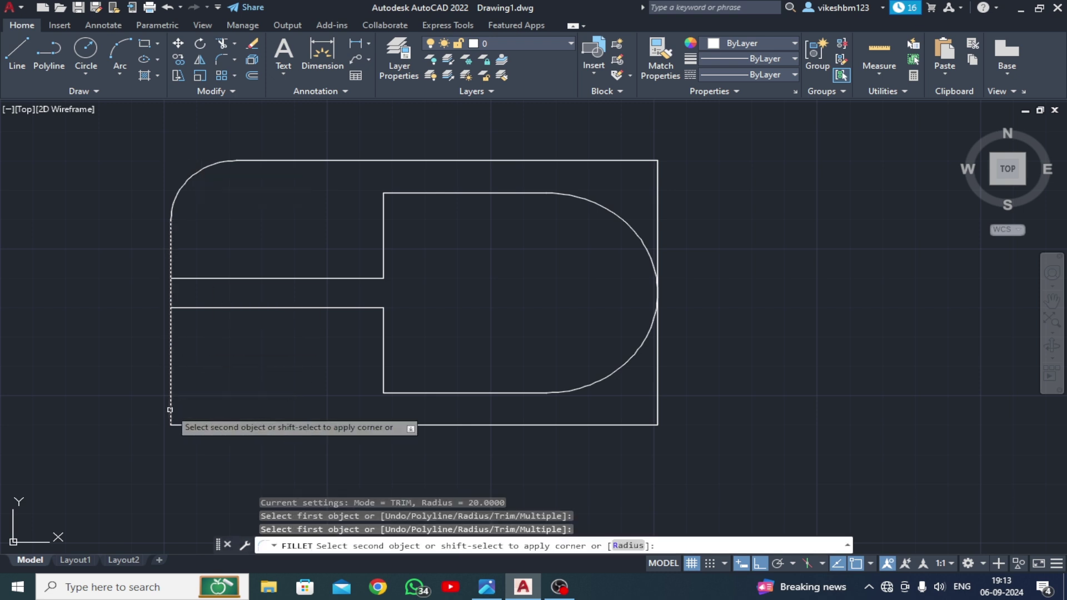
click(192, 425)
Fillet the outer rectangle's upper-right and lower-right corners with the same radius of 20
key(Return)
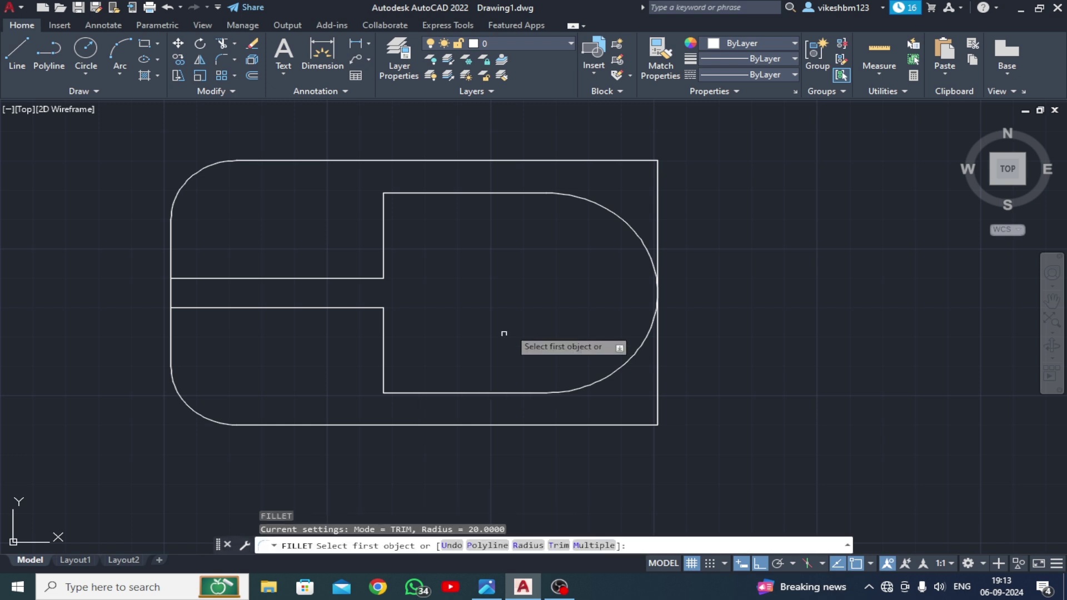
click(635, 160)
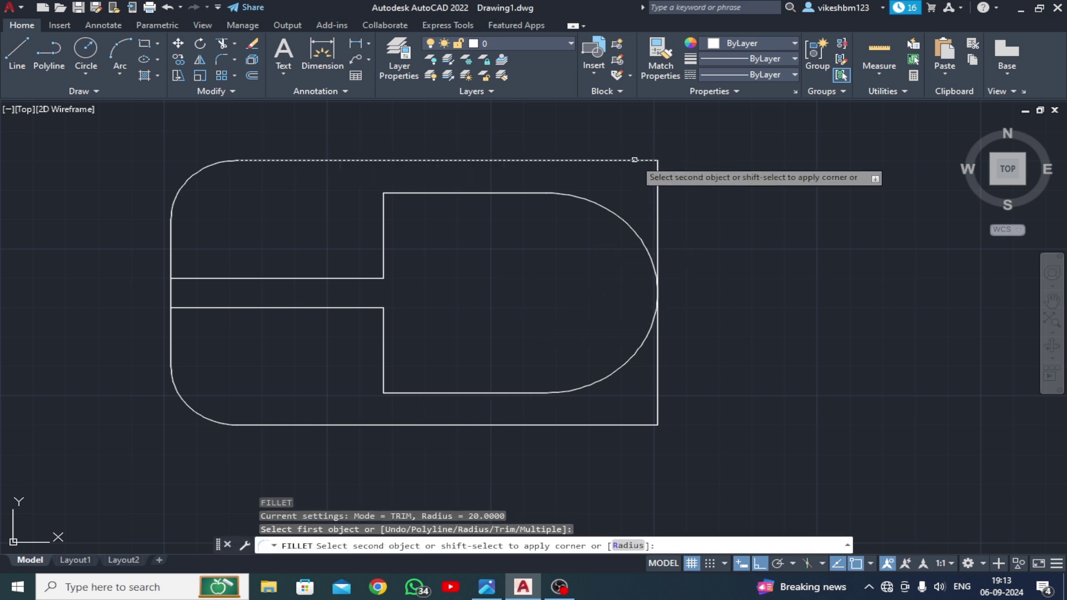
click(659, 180)
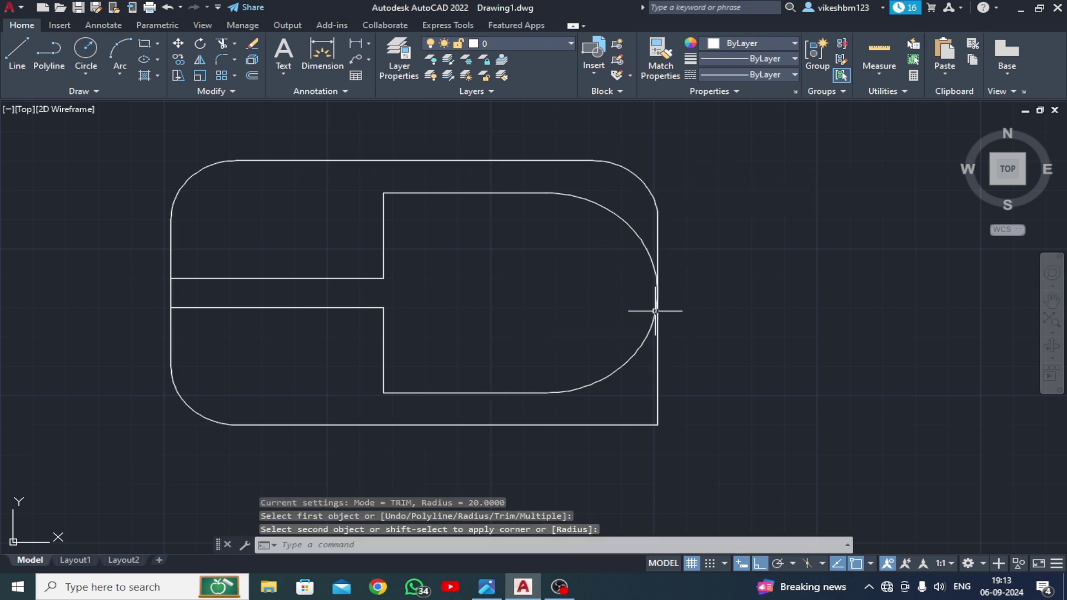
key(Return)
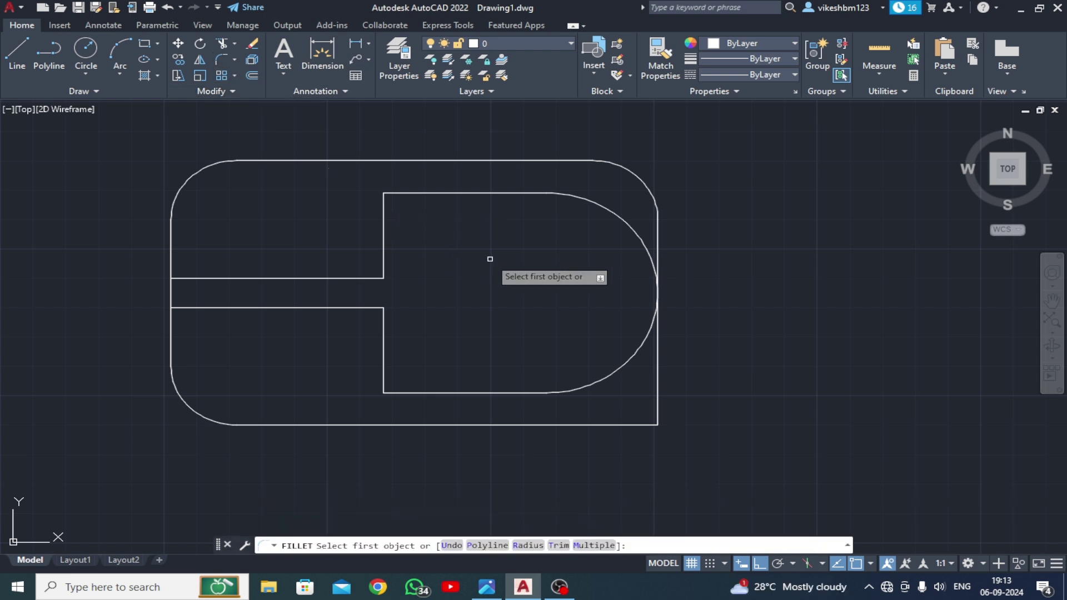
key(Escape)
key(Return)
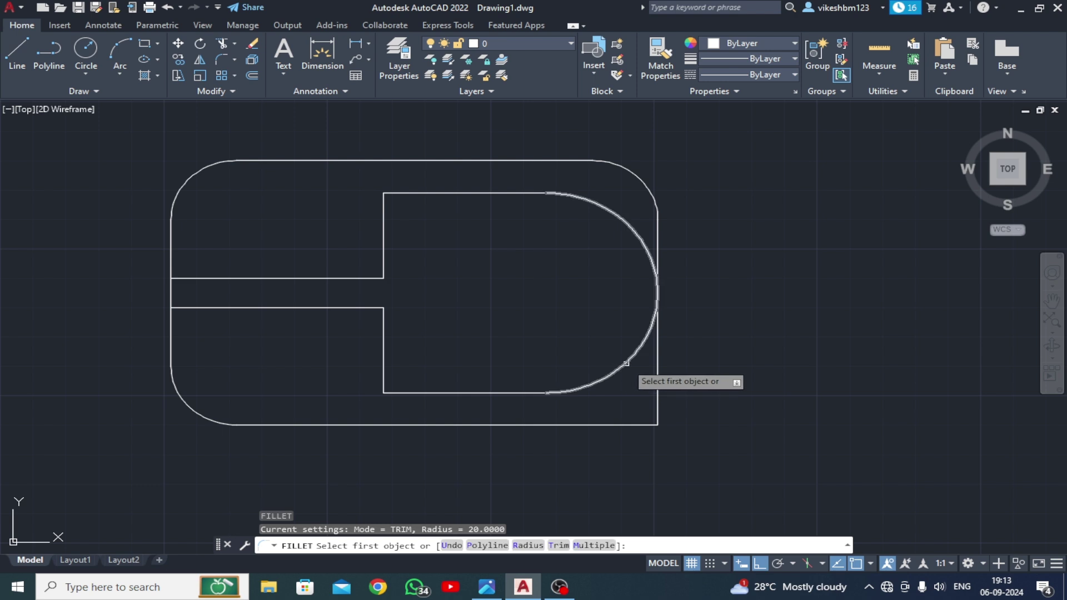
click(658, 384)
click(635, 427)
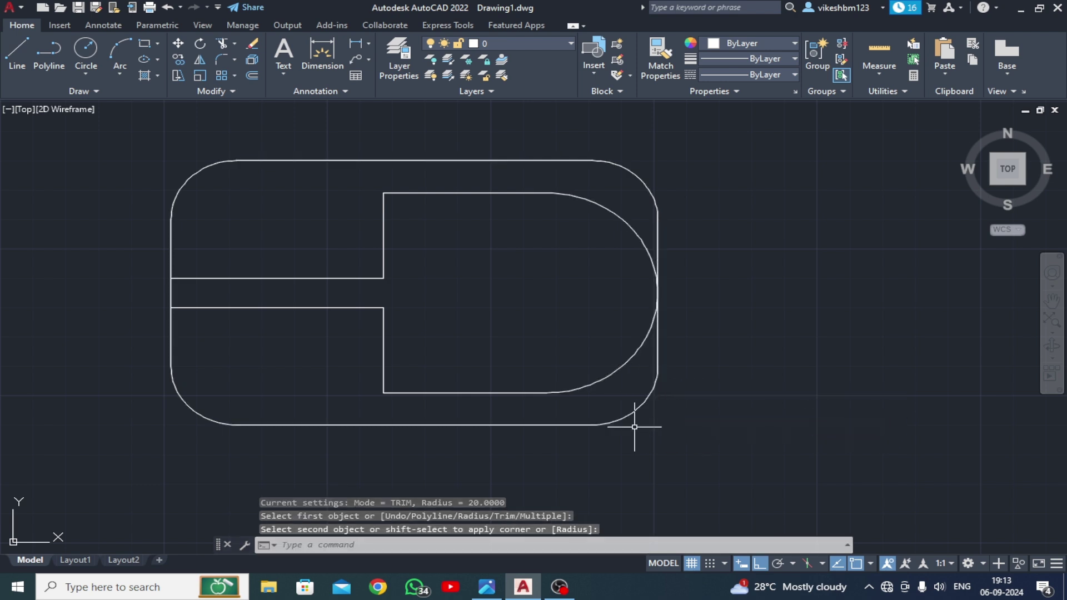
middle_drag(692, 418, 709, 421)
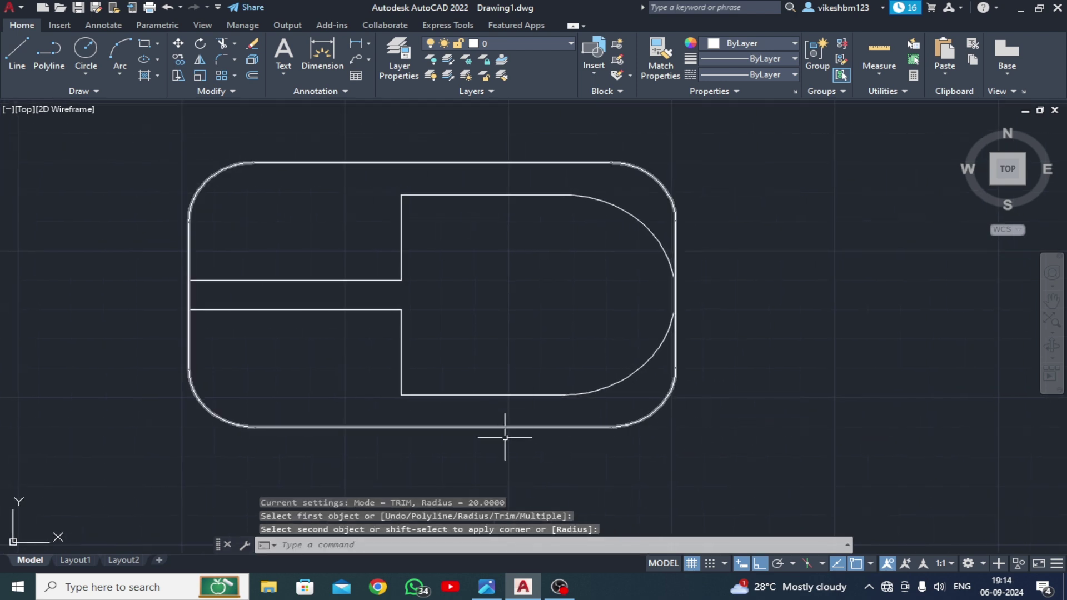
Check the hole size in the reference drawing and draw an 18-diameter circle centred on the lower-left corner fillet's centre
click(487, 586)
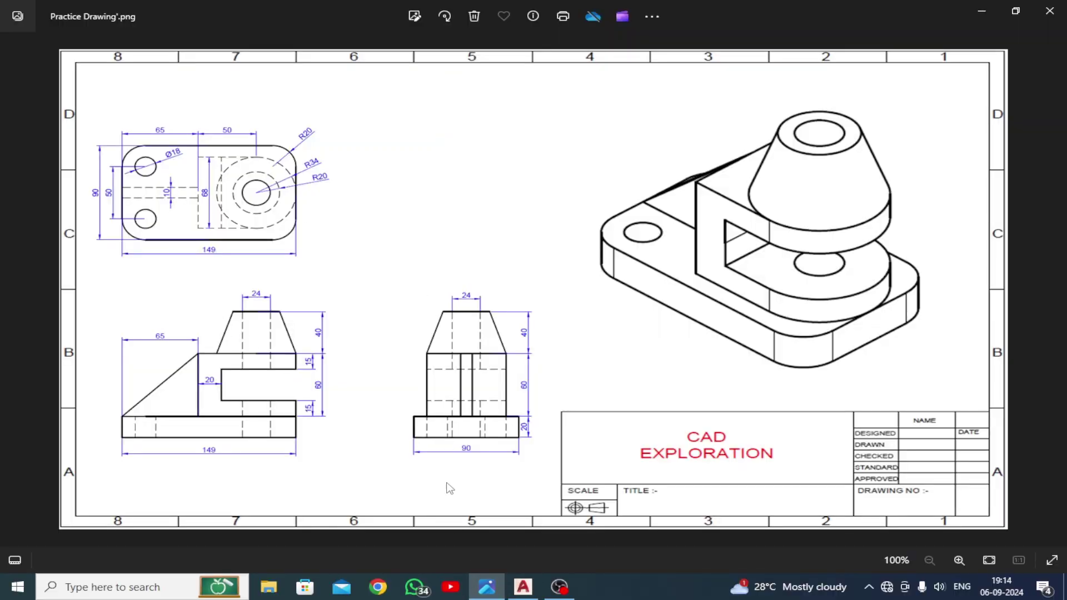
click(535, 593)
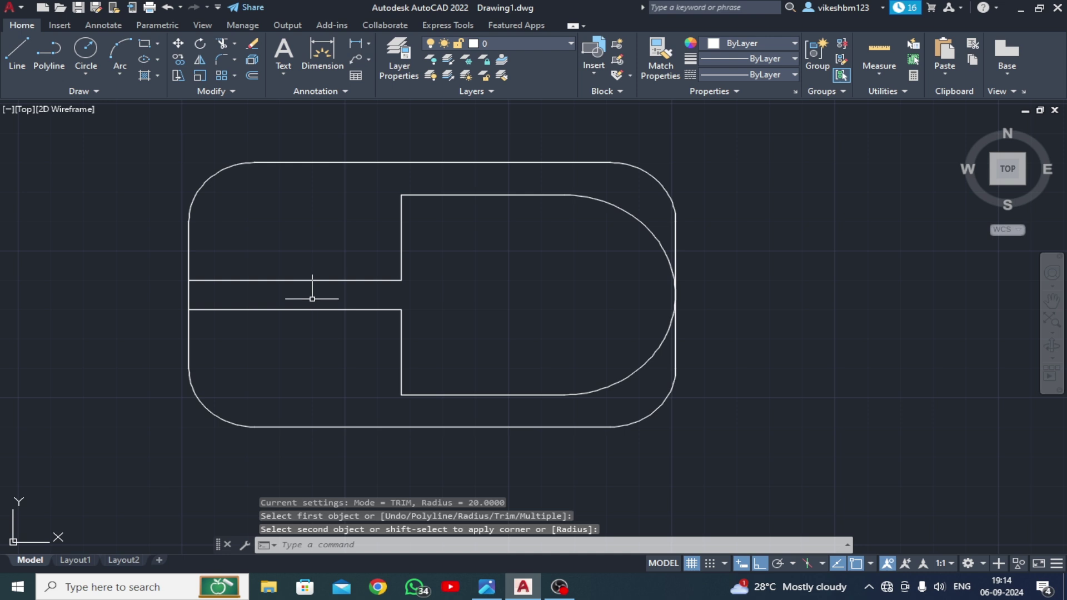
middle_drag(310, 297, 302, 317)
click(88, 76)
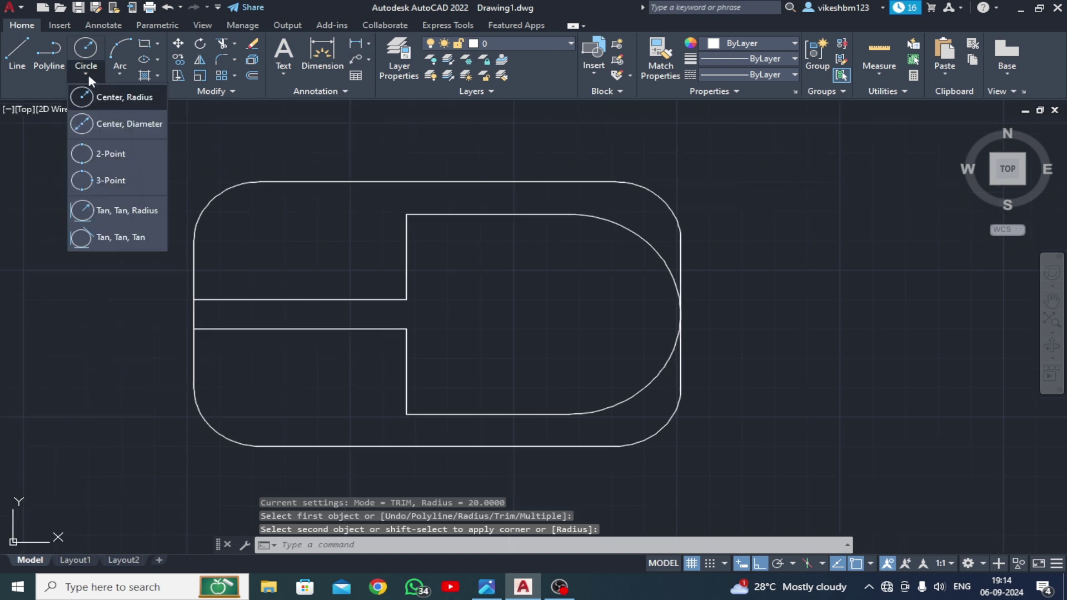
click(111, 97)
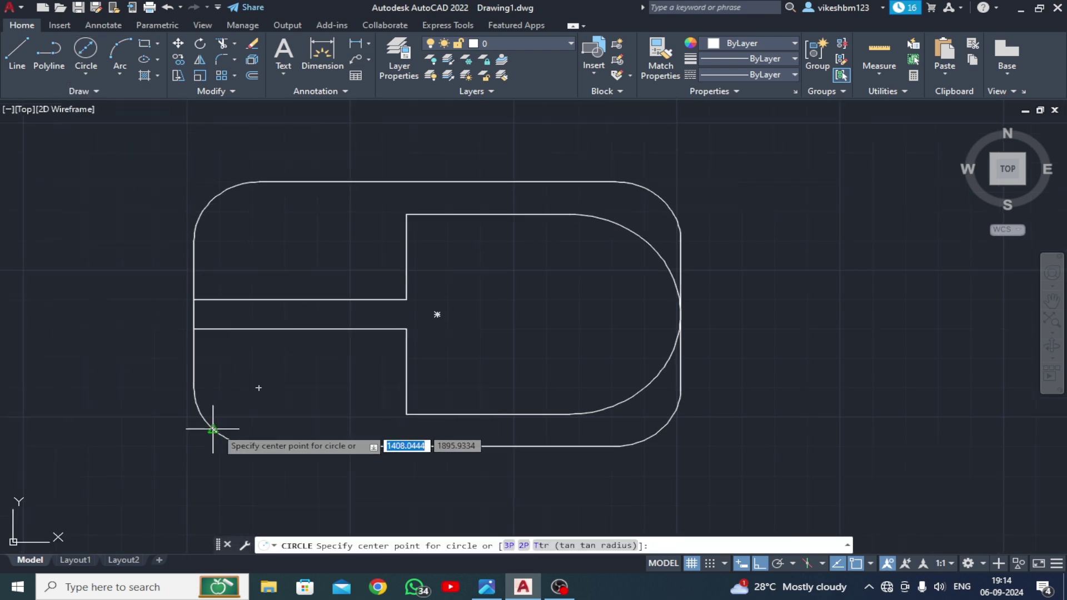
click(259, 391)
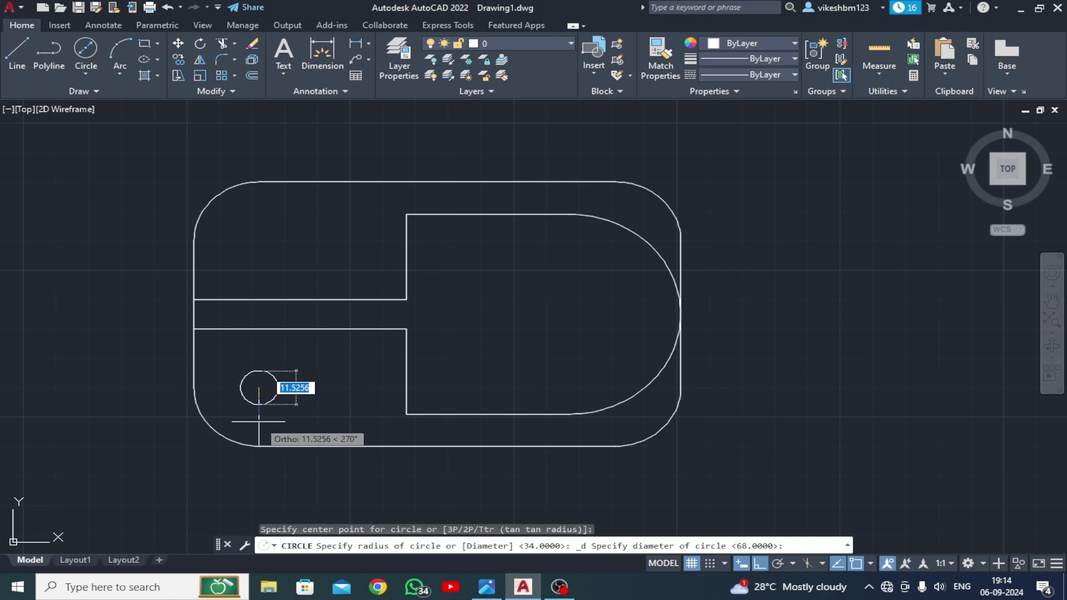
text(18)
key(Return)
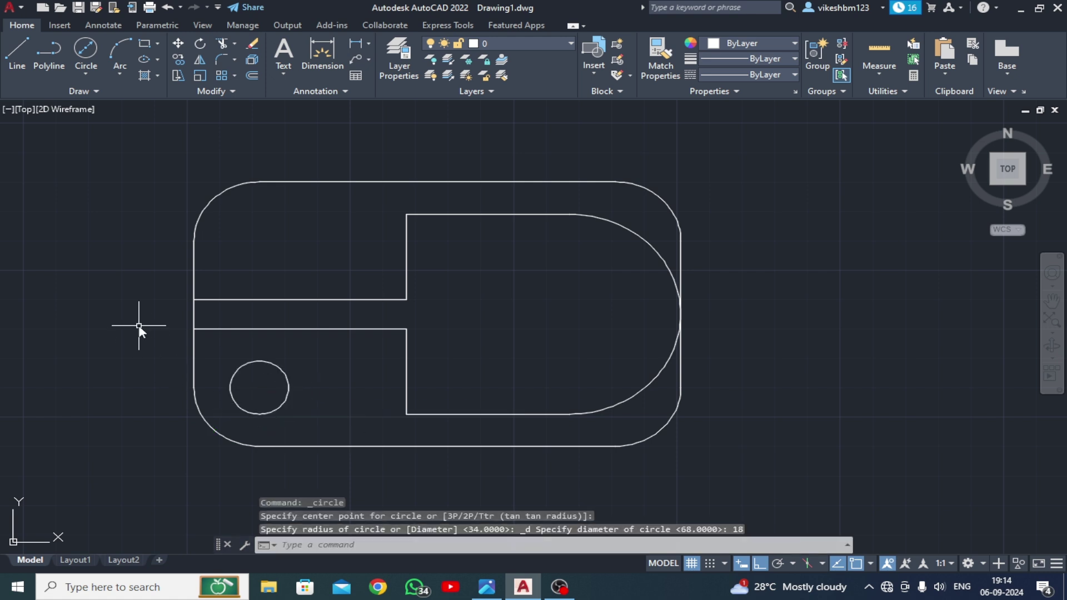
Mirror the circle about the plate's horizontal centre line, keeping the source circle
text(mi)
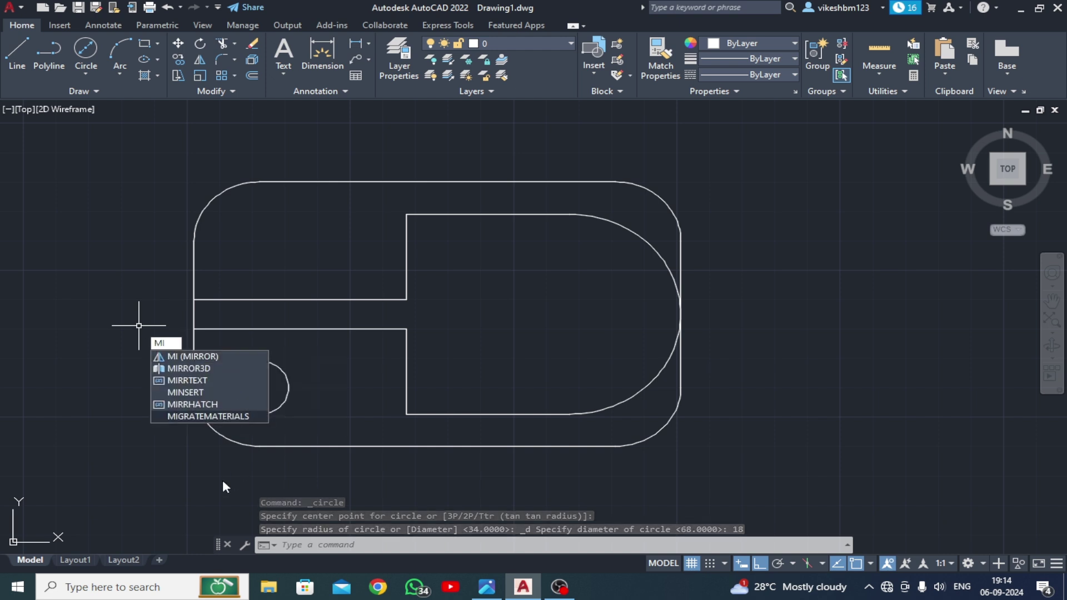
key(Return)
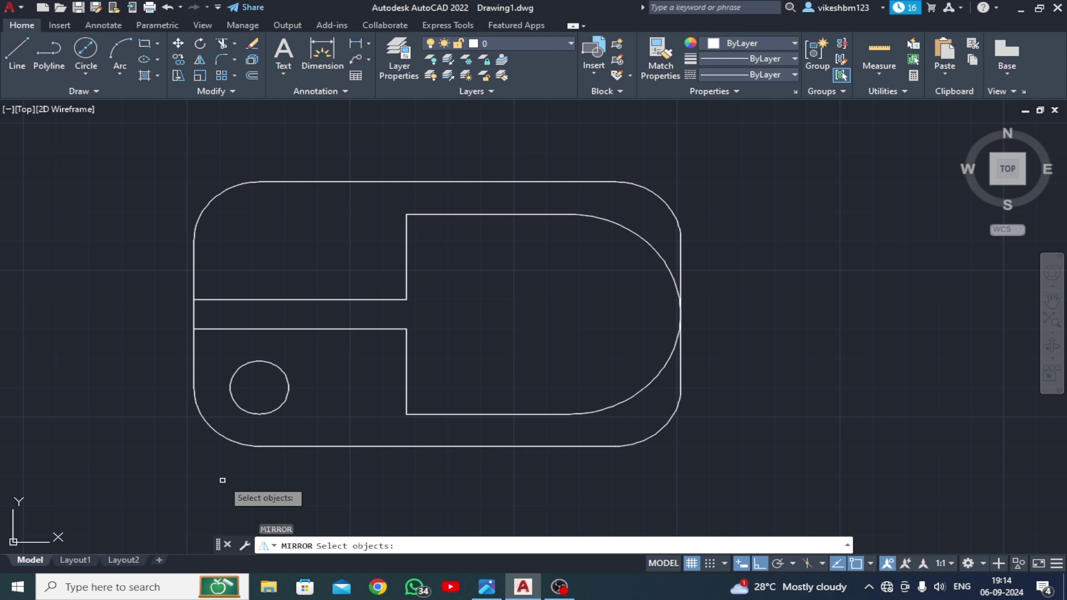
click(234, 402)
key(Return)
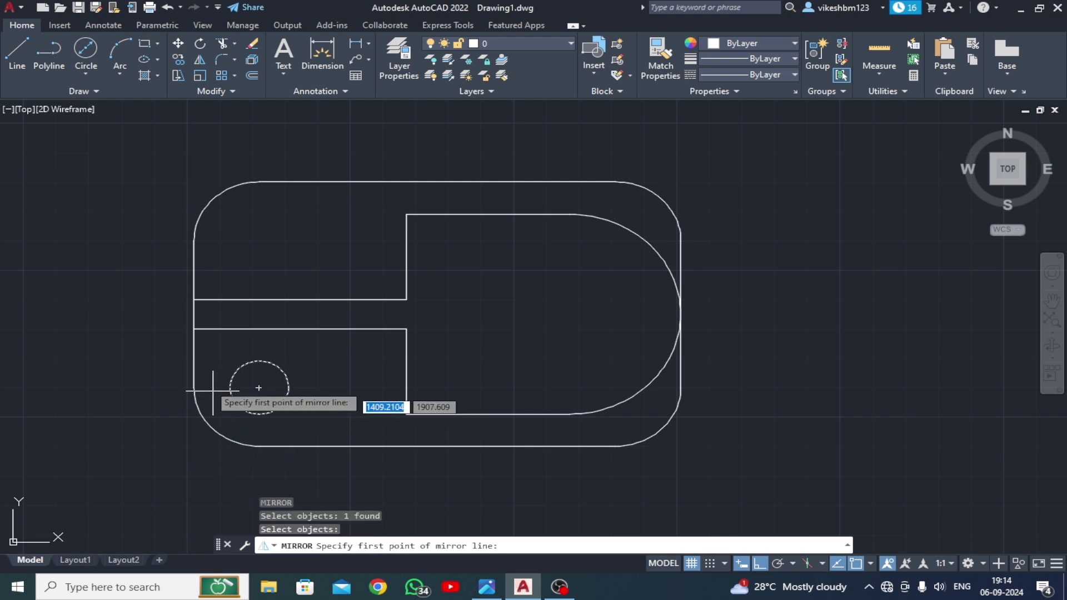
click(194, 314)
click(107, 318)
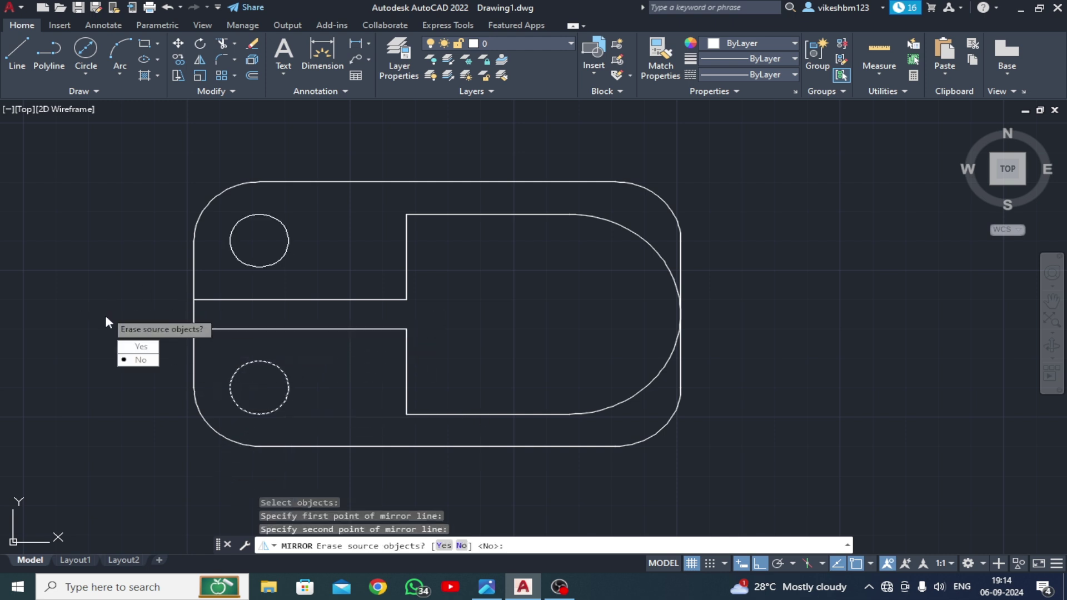
click(138, 361)
middle_drag(234, 370, 245, 344)
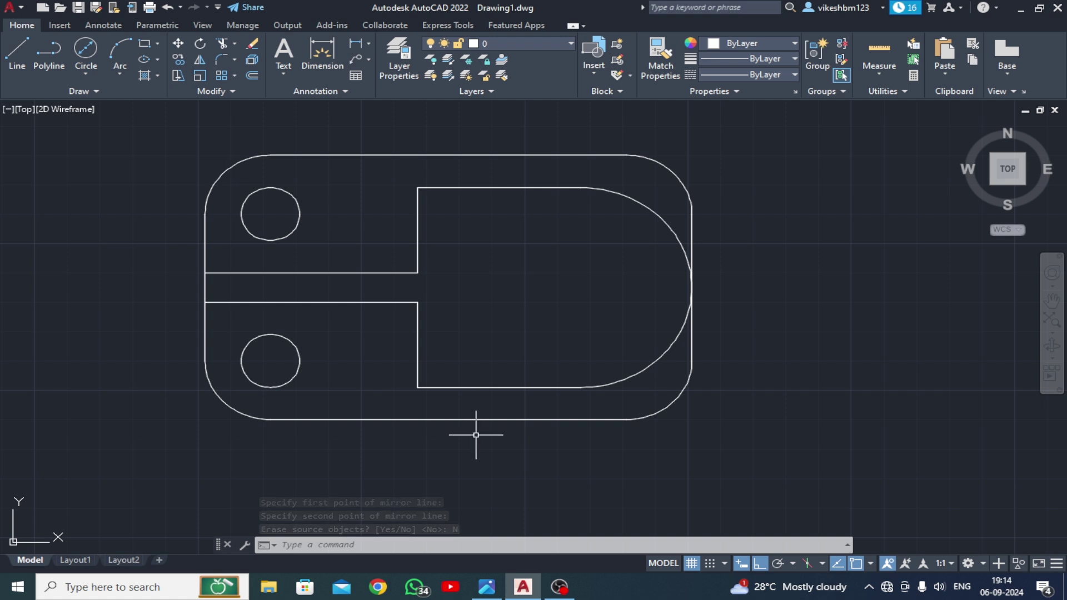
Set the view to SW Isometric and turn off the grid
click(26, 115)
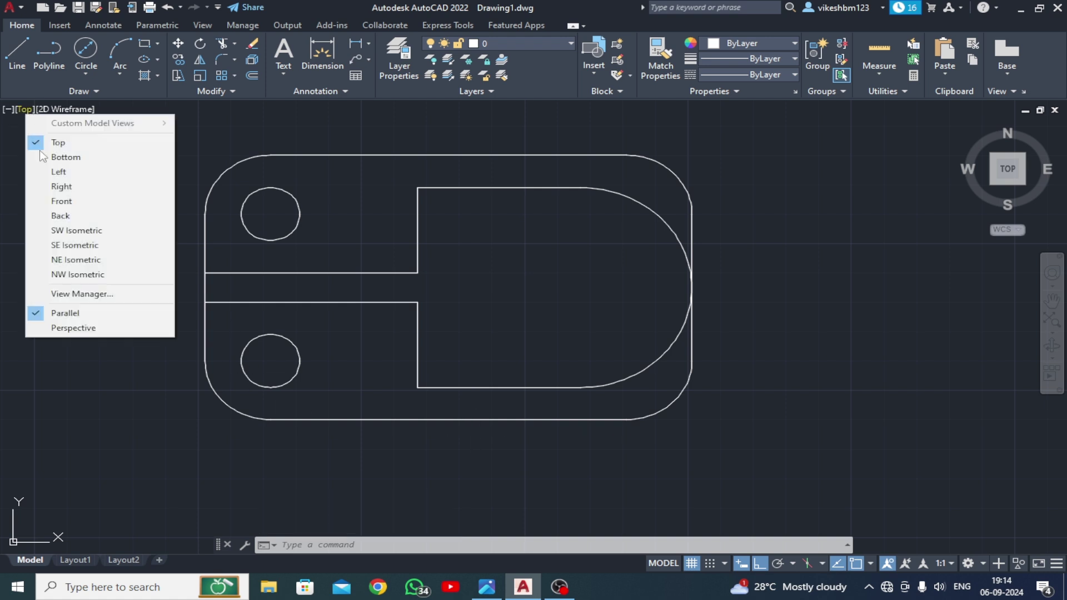
click(65, 228)
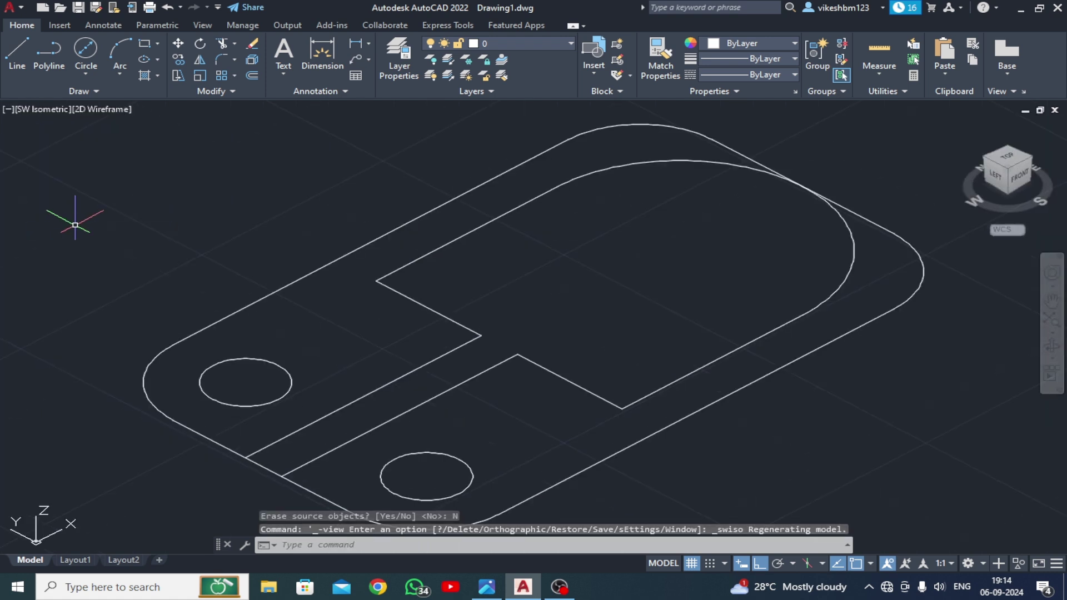
click(693, 565)
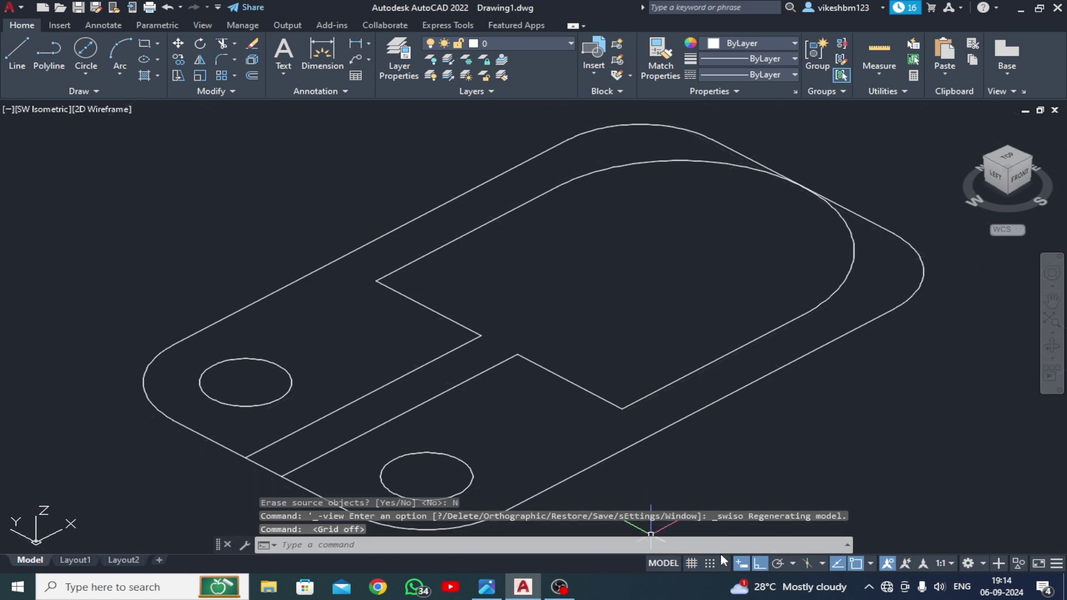
Switch to the 3D Modeling workspace
click(984, 562)
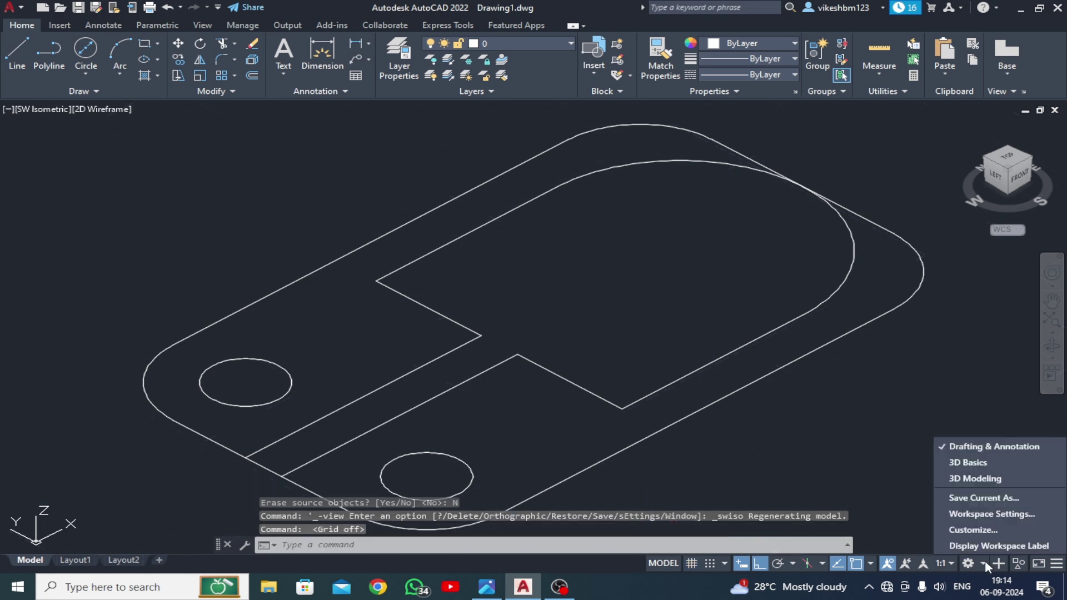
click(970, 478)
scroll(638, 381, down, 4)
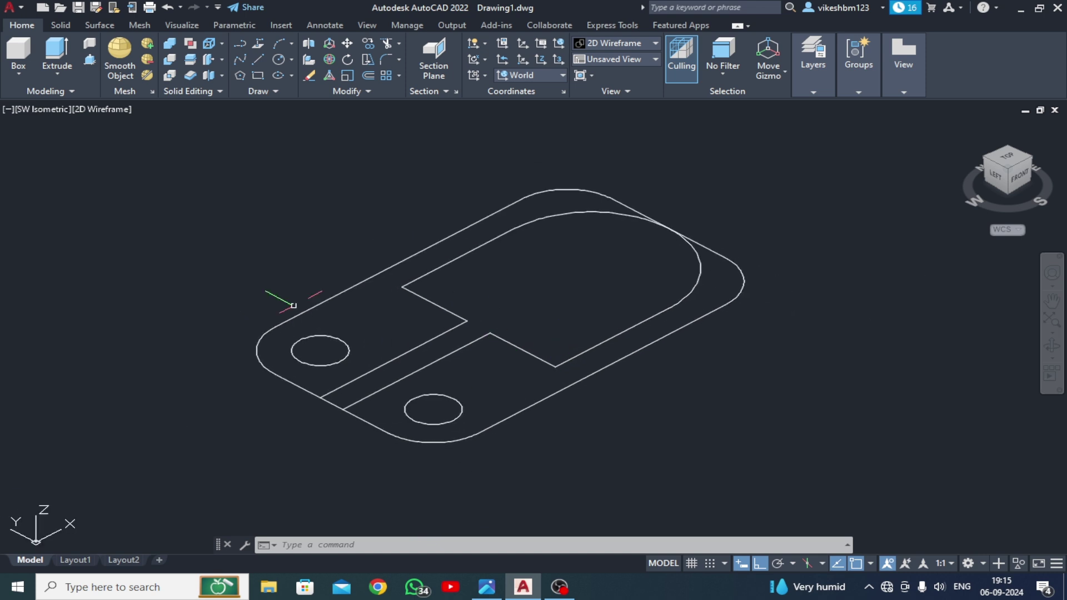
Presspull the inner rounded profile together with the narrow rib strip up to a height of 80
click(497, 301)
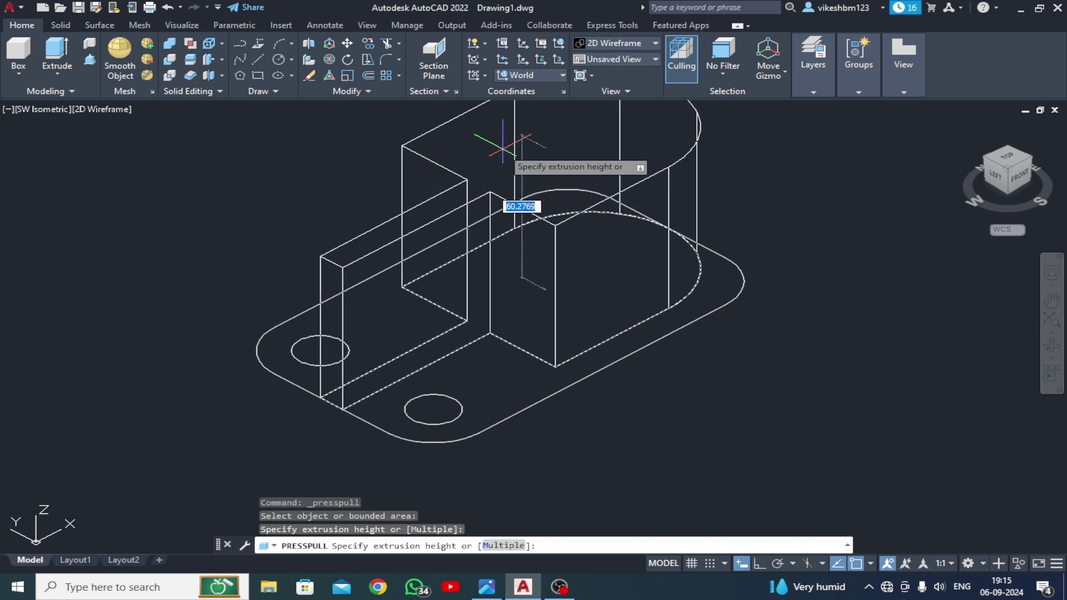
key(Return)
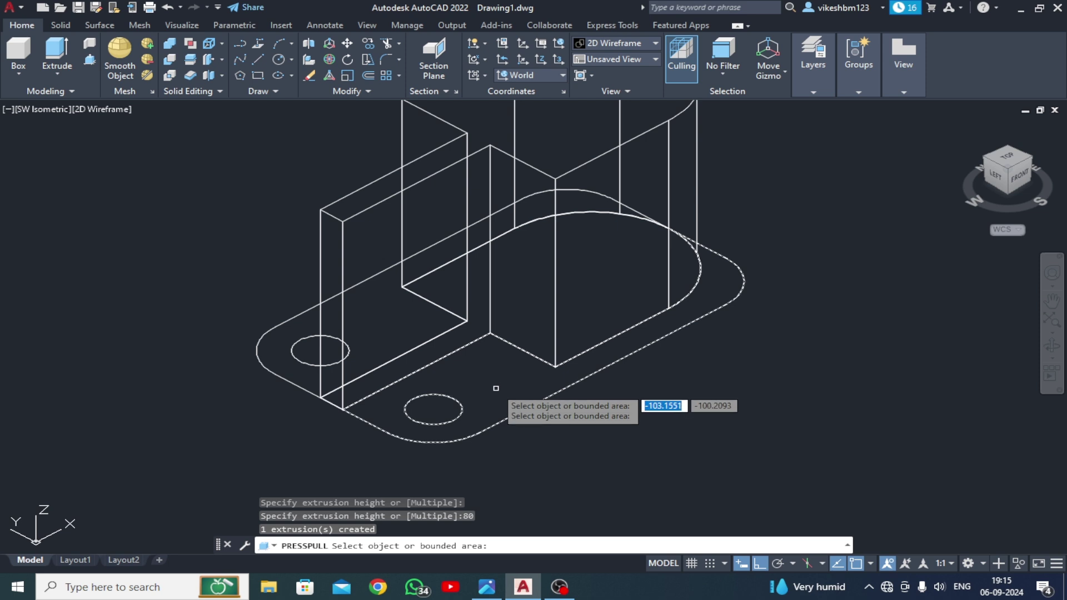
key(Return)
key(Return)
key(Escape)
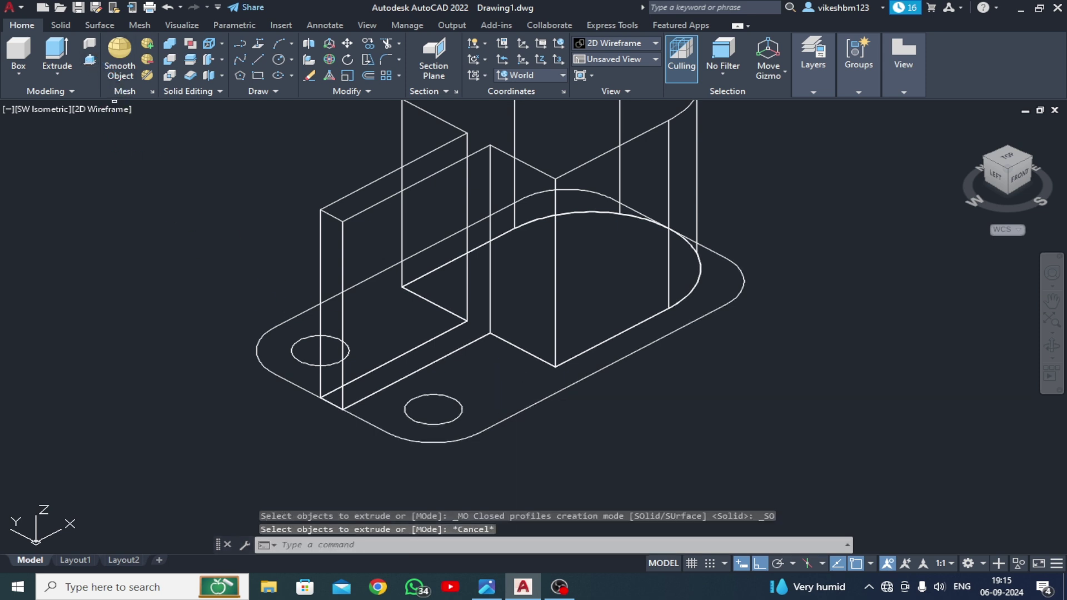
Presspull the two base regions around the inner profile, excluding the holes, up to a height of 20
click(495, 397)
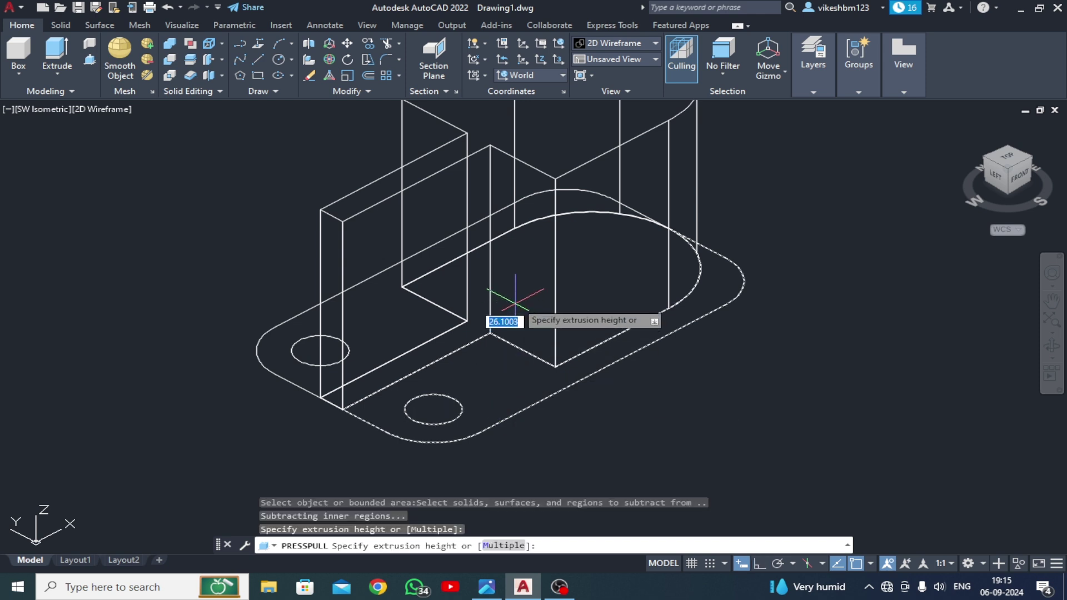
key(Return)
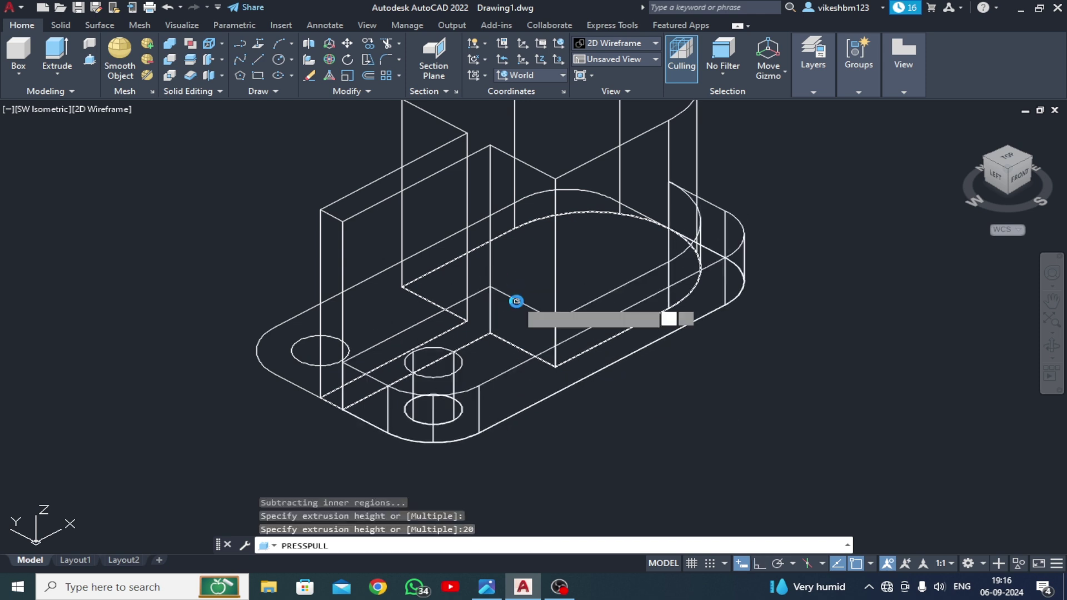
click(273, 344)
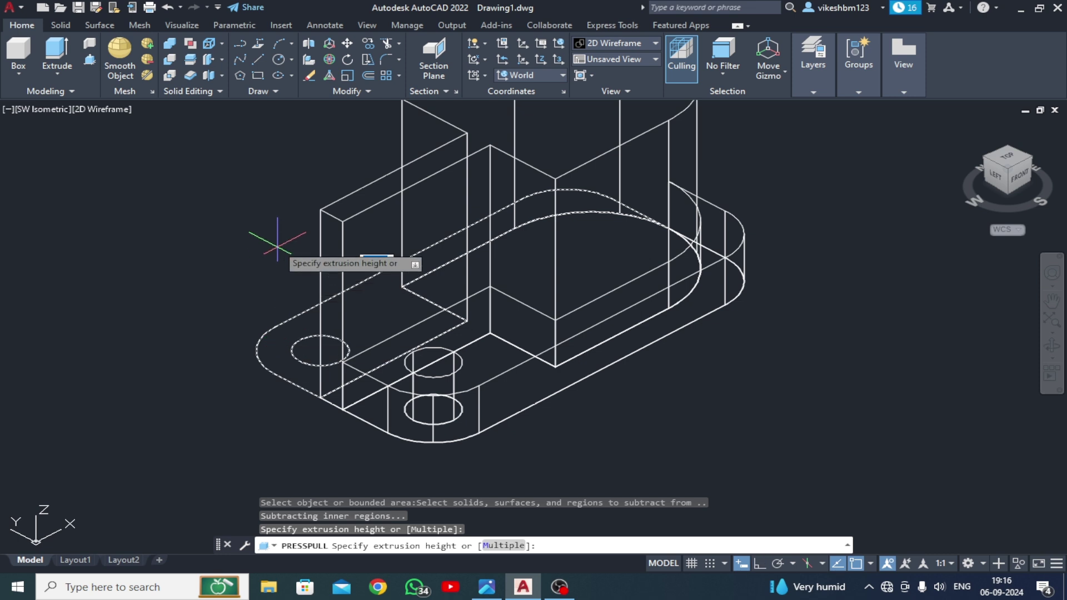
key(Return)
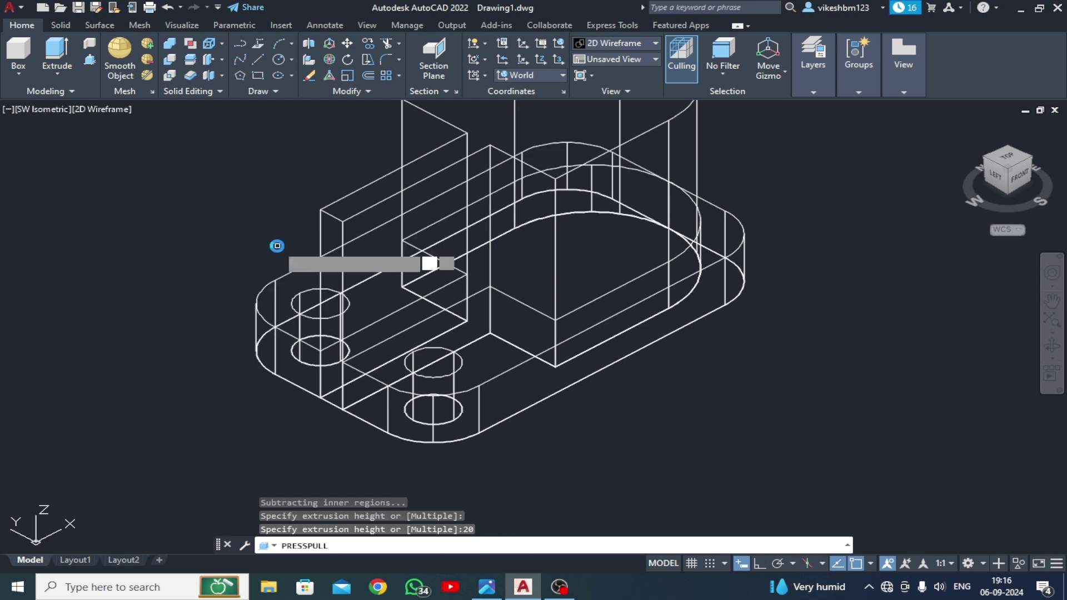
Set the visual style to Shaded with edges
click(117, 110)
click(140, 217)
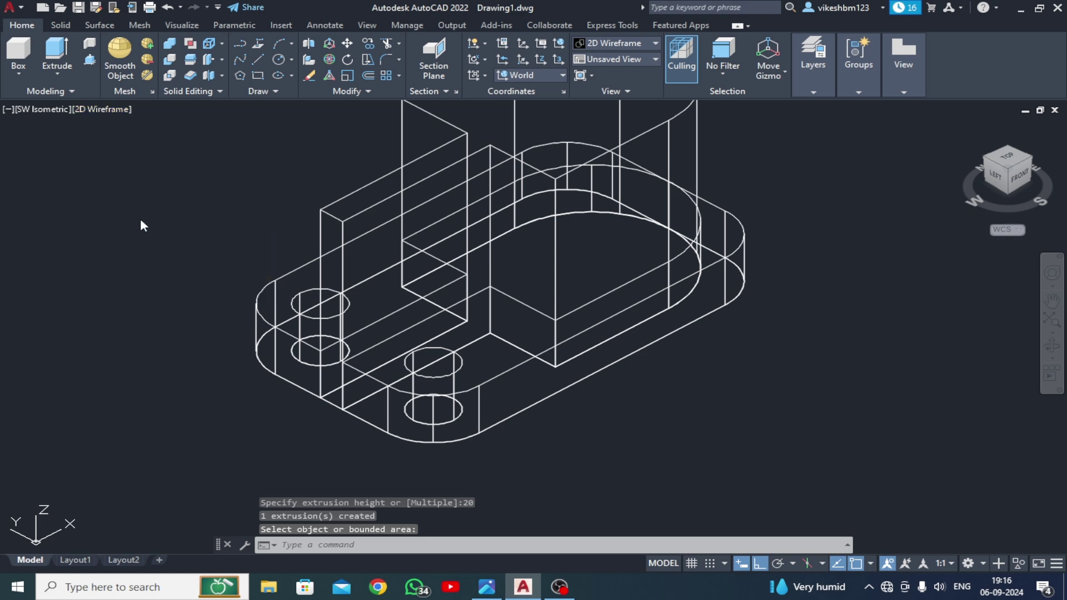
scroll(222, 200, down, 3)
middle_drag(512, 310, 620, 382)
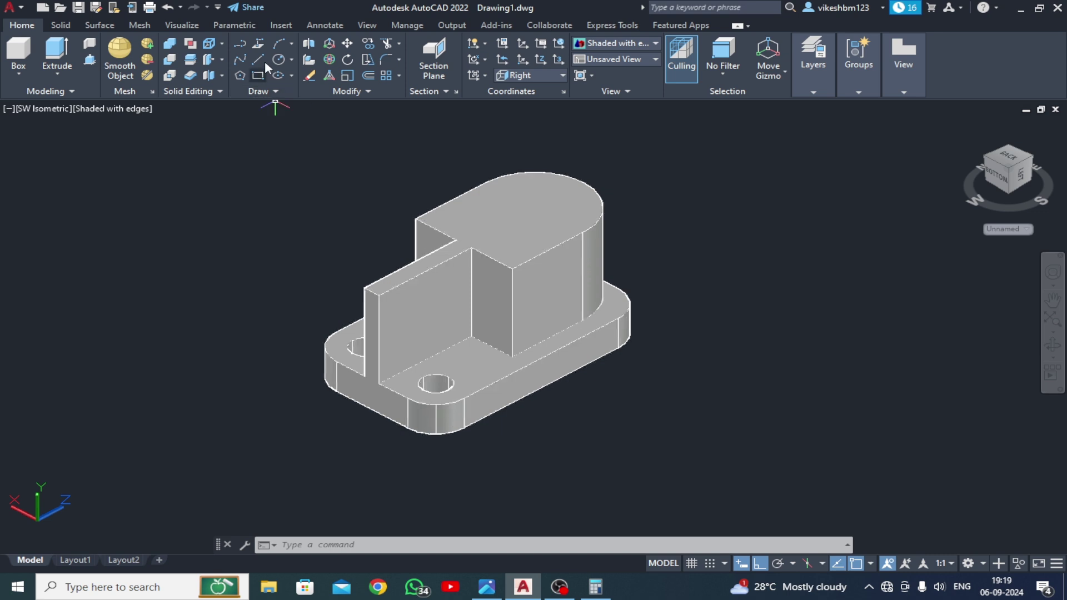
Draw a diagonal line on the rib's side face from its outer corner at the base to its upper corner at the block
click(260, 57)
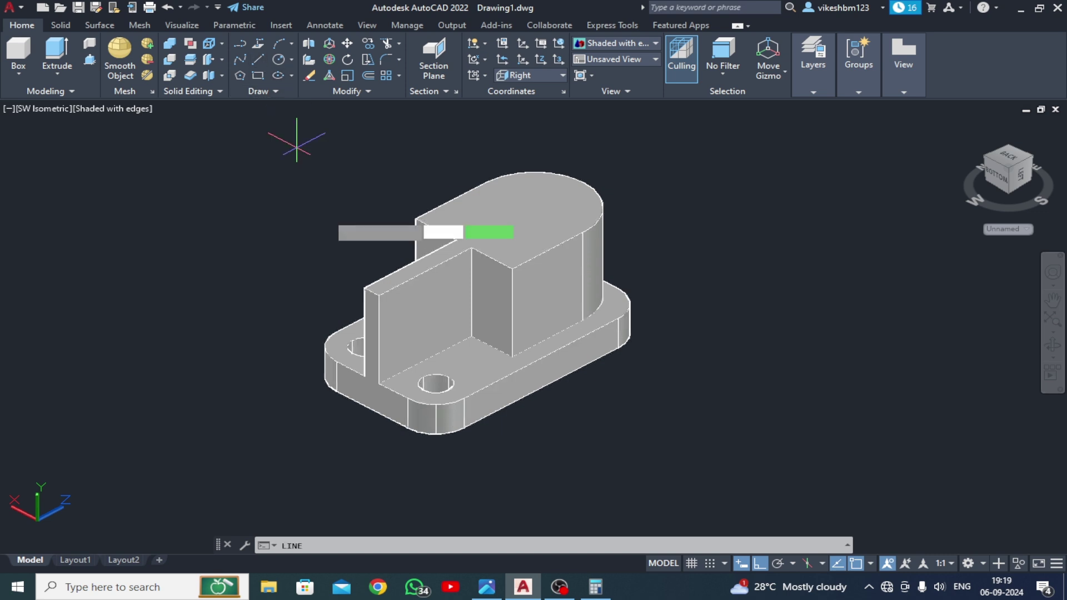
click(391, 389)
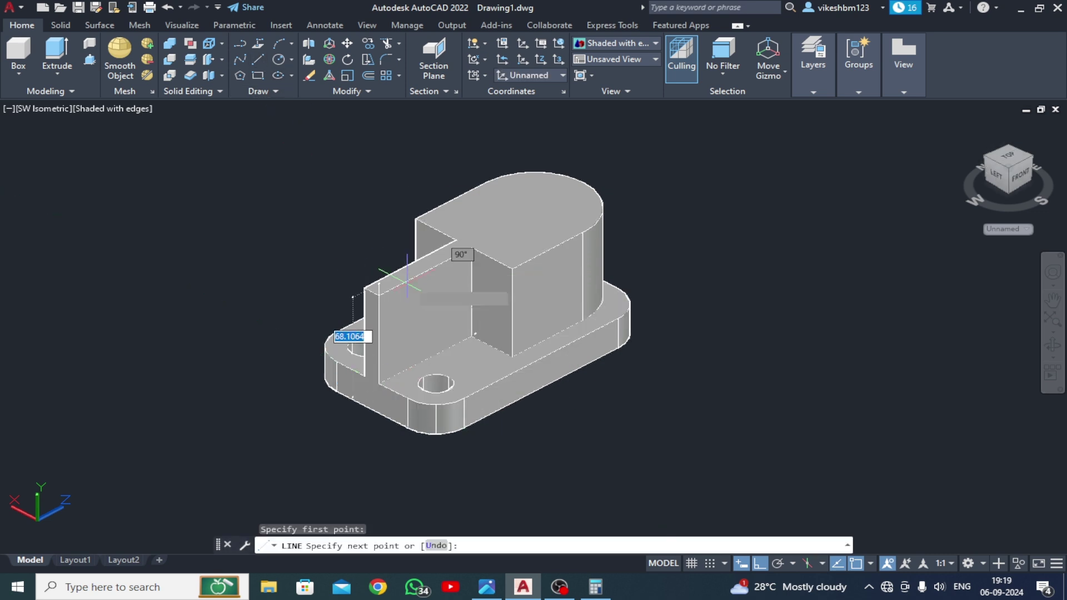
click(470, 245)
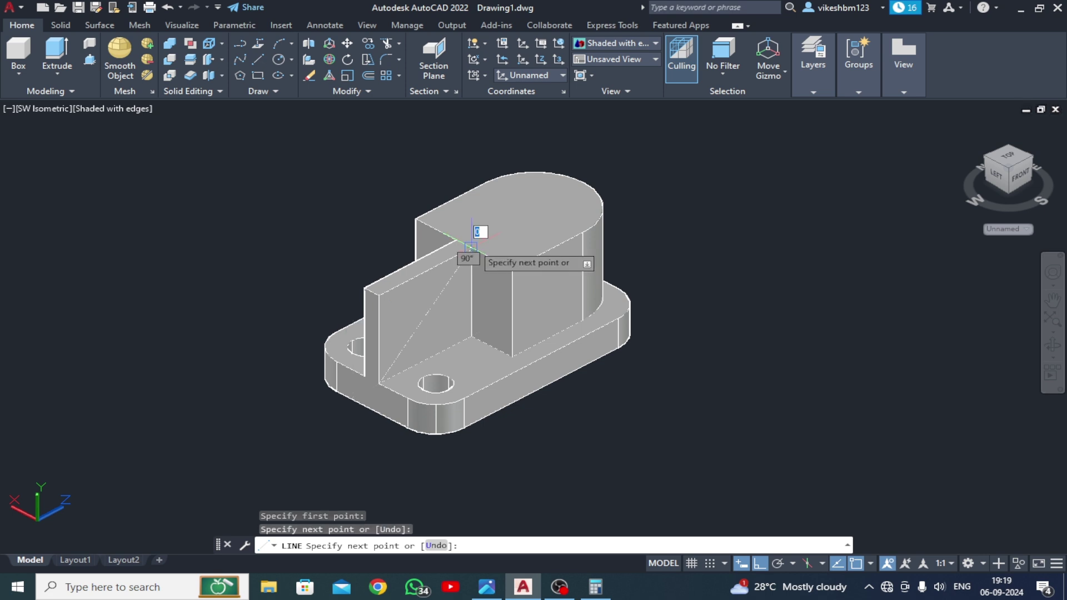
key(Escape)
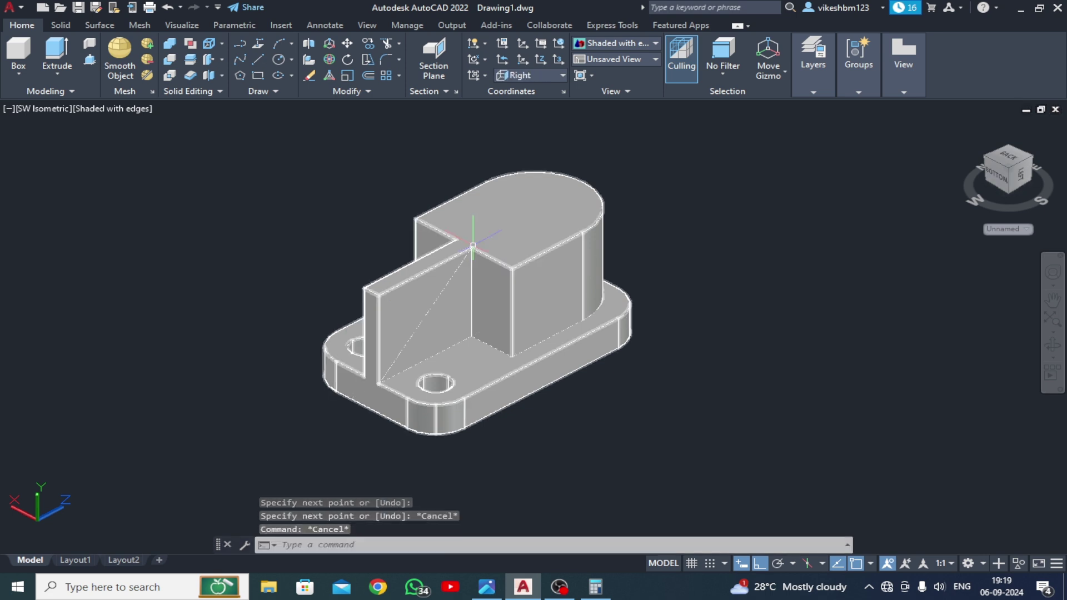
Presspull the triangular area above the diagonal through the rib's thickness to cut it away and leave a sloped rib
click(90, 60)
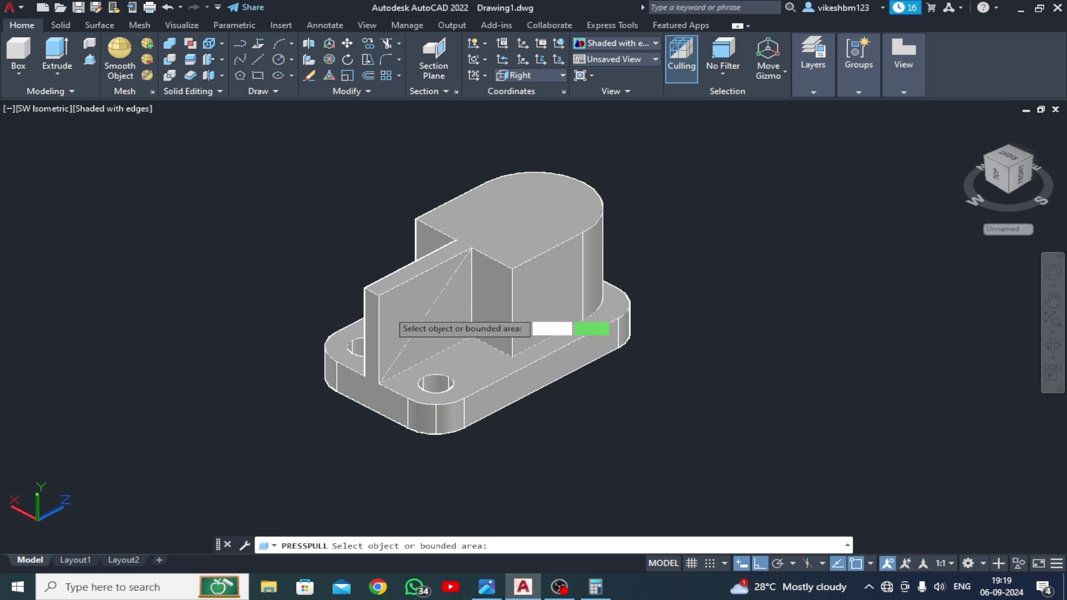
click(393, 312)
click(270, 225)
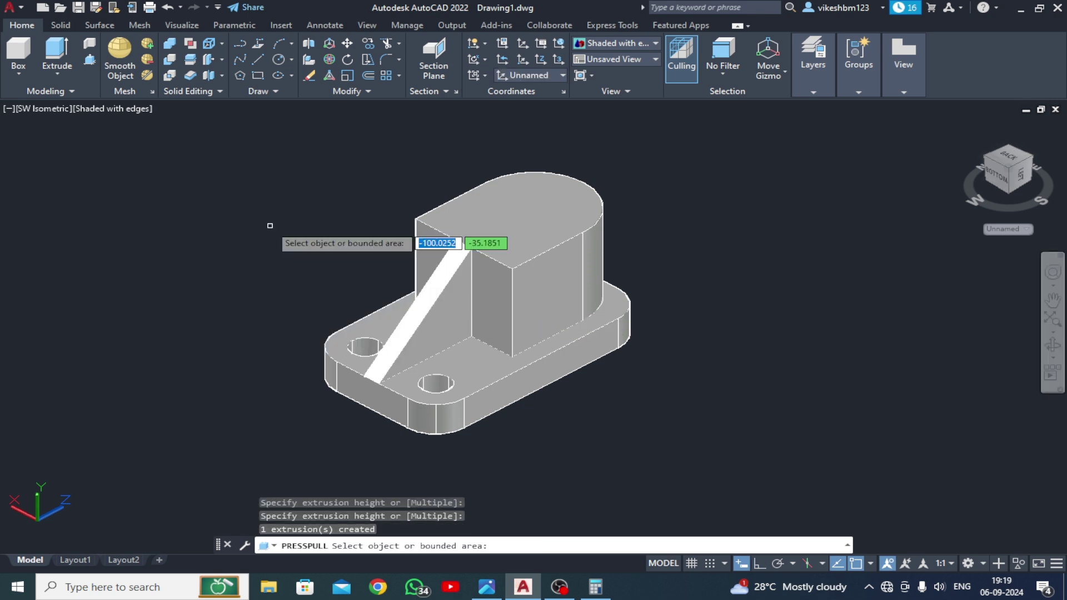
key(Return)
Set the working coordinate system to the Left preset for drawing on the block's long side face
middle_drag(409, 351, 358, 339)
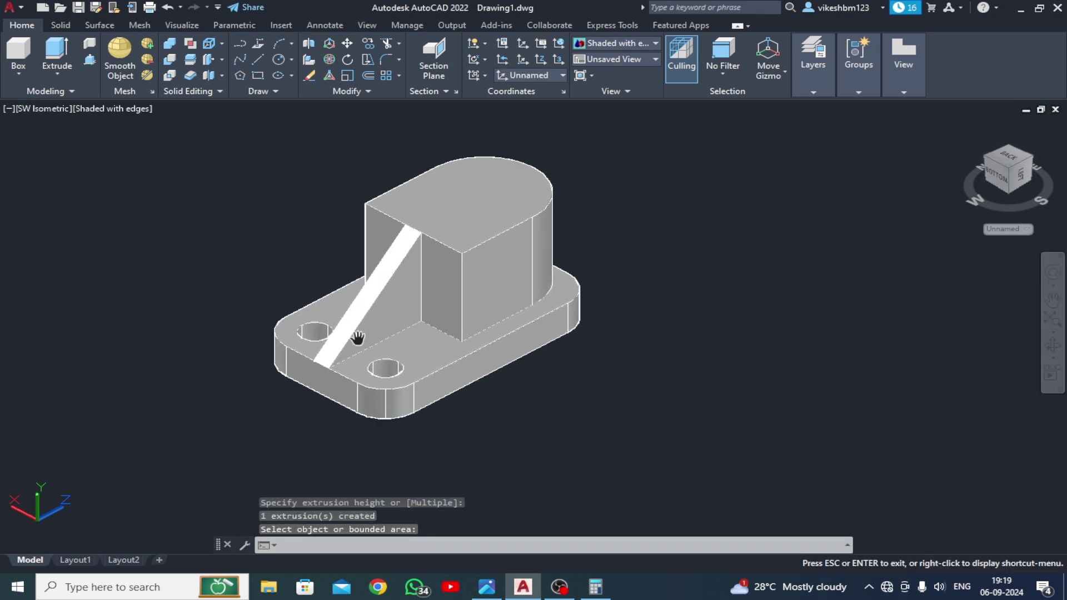
click(548, 75)
click(523, 139)
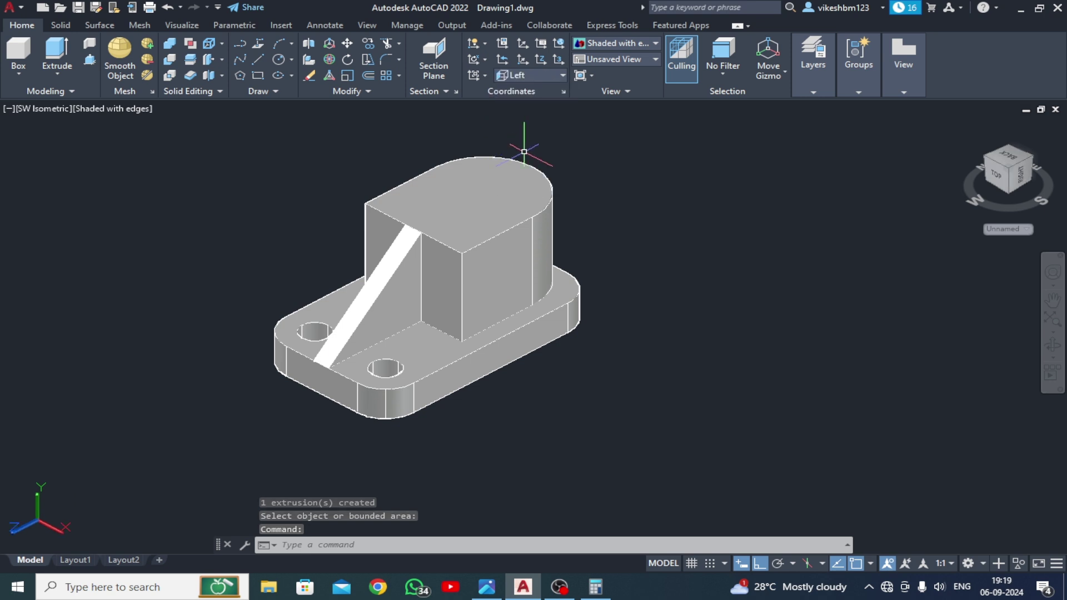
middle_drag(503, 229, 489, 219)
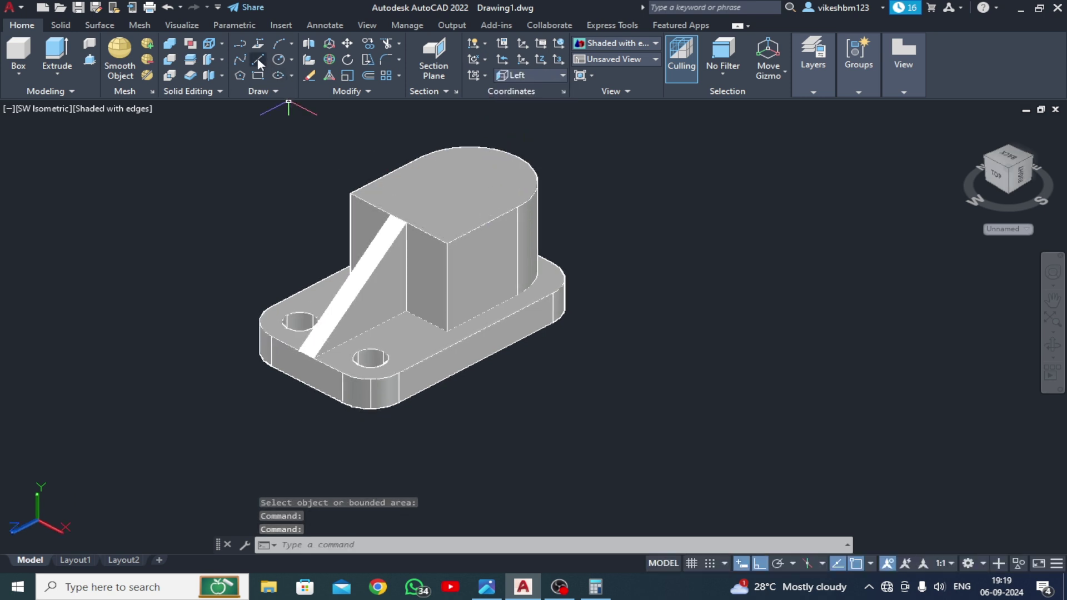
Start a line at the midpoint of the block's near vertical edge, running 20 along the side face and 15 upward
click(259, 63)
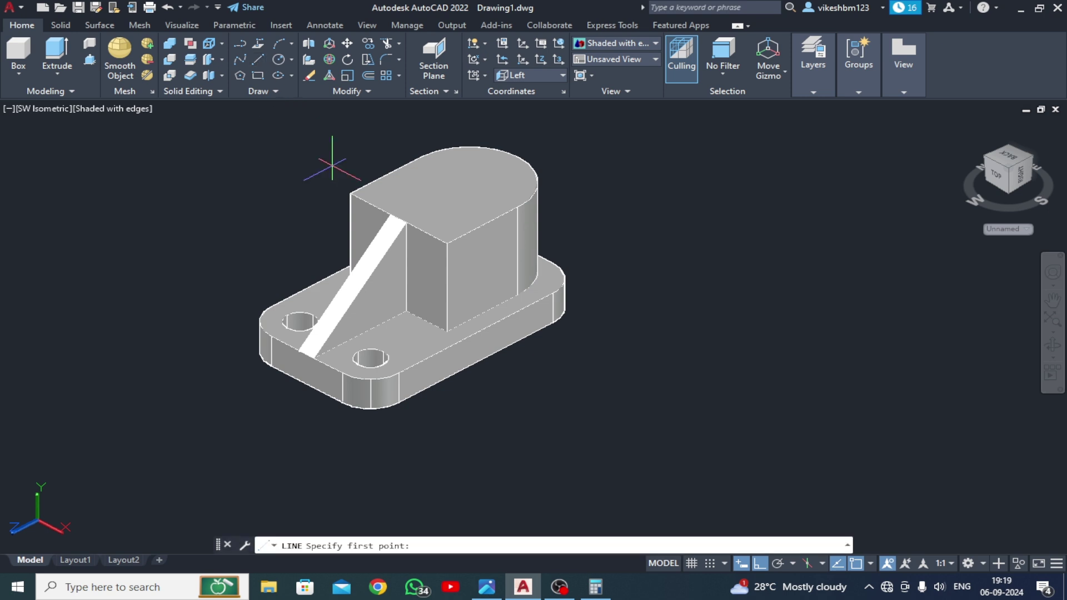
click(446, 287)
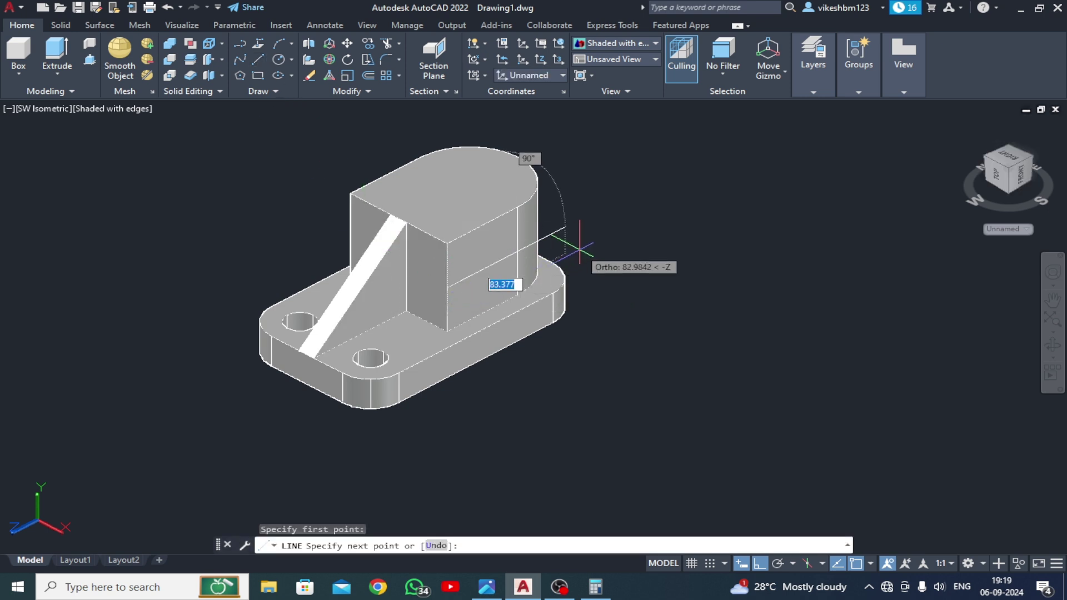
text(20)
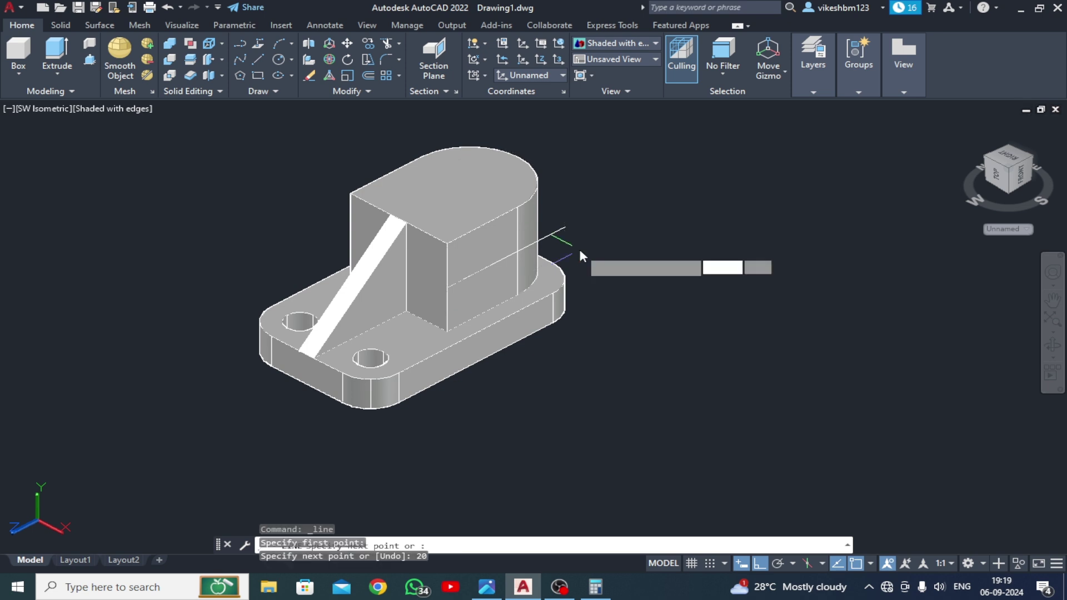
key(Return)
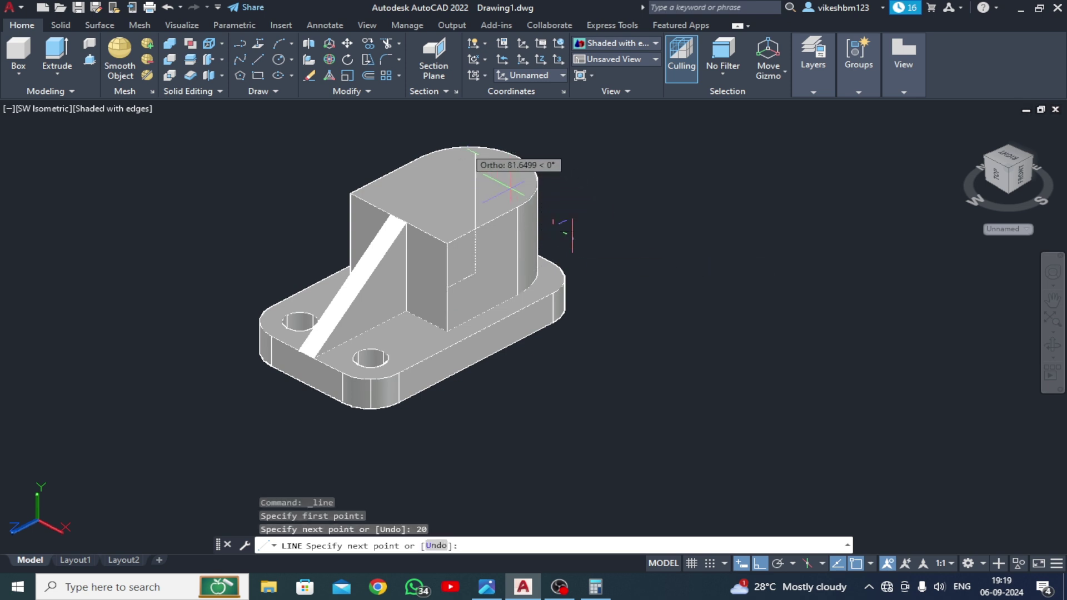
text(15)
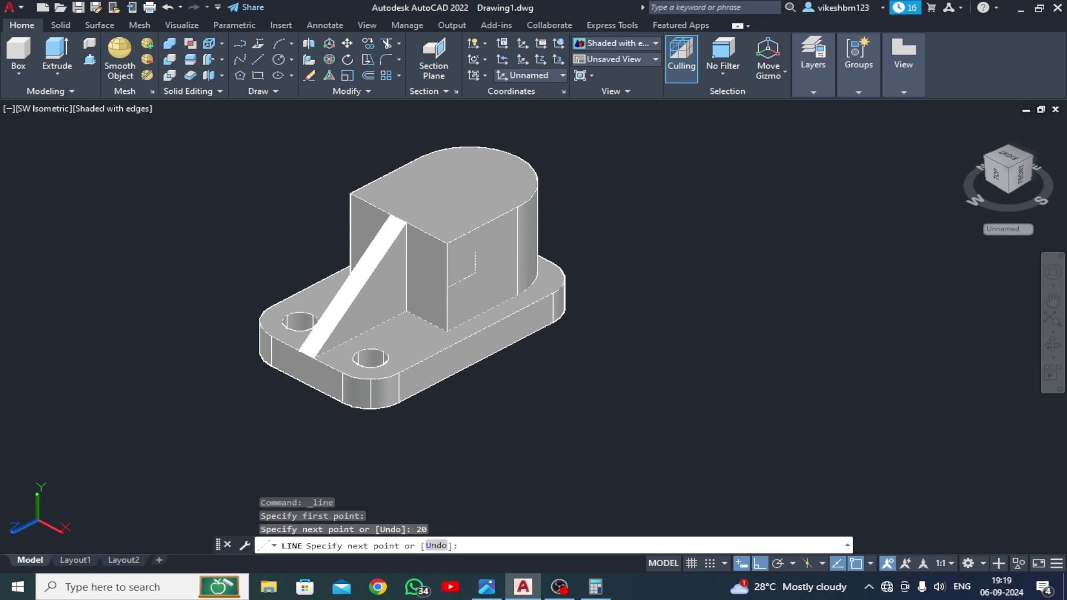
key(Return)
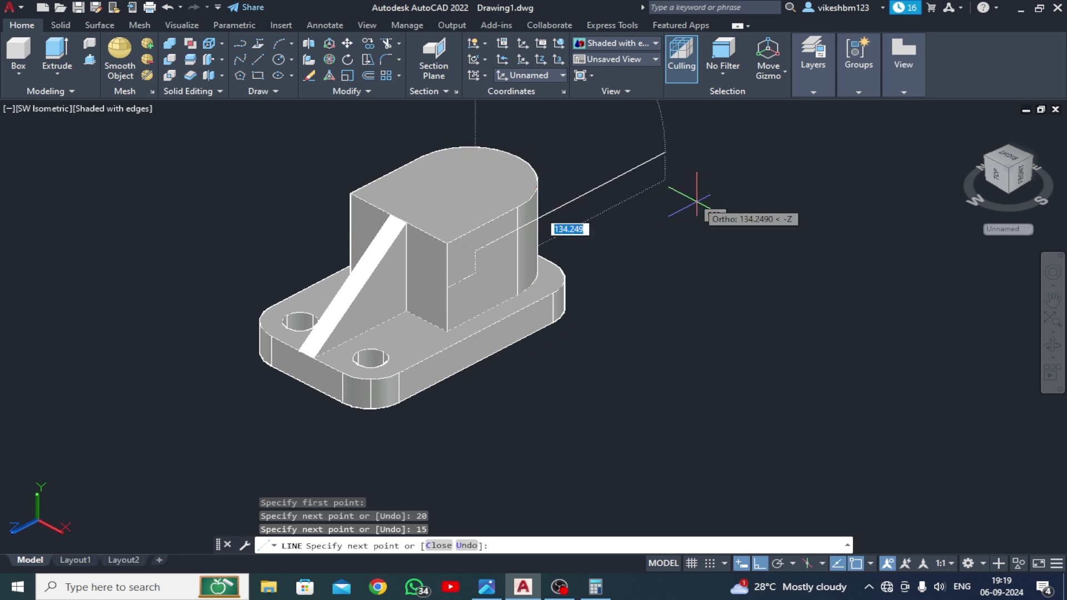
Continue the line 84 past the rounded end, 30 down, 84 back and 15 up to close the slot rectangle
text(84)
key(Return)
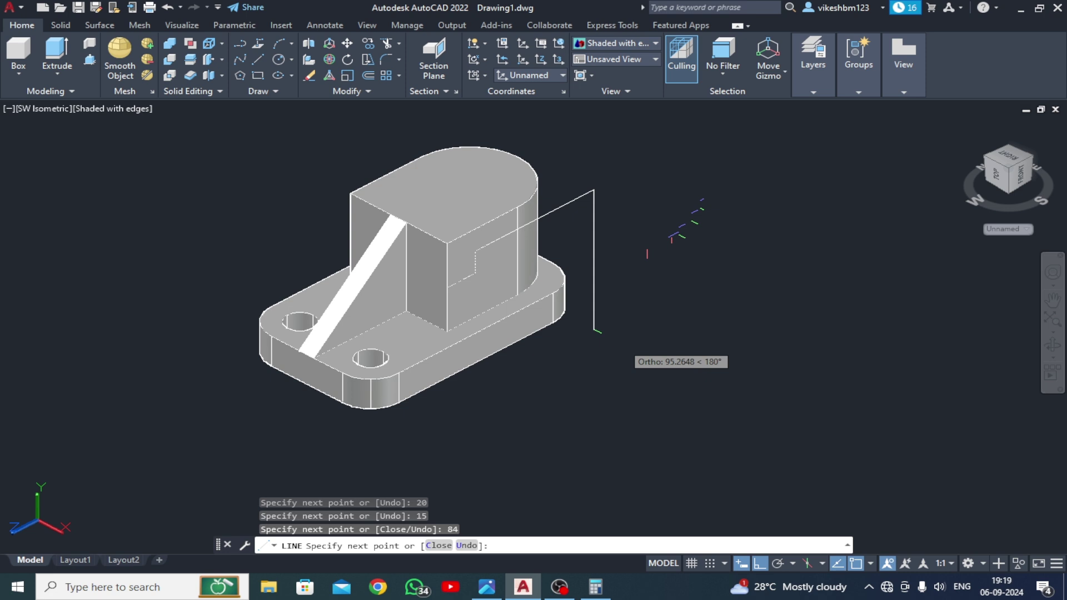
text(30)
key(Return)
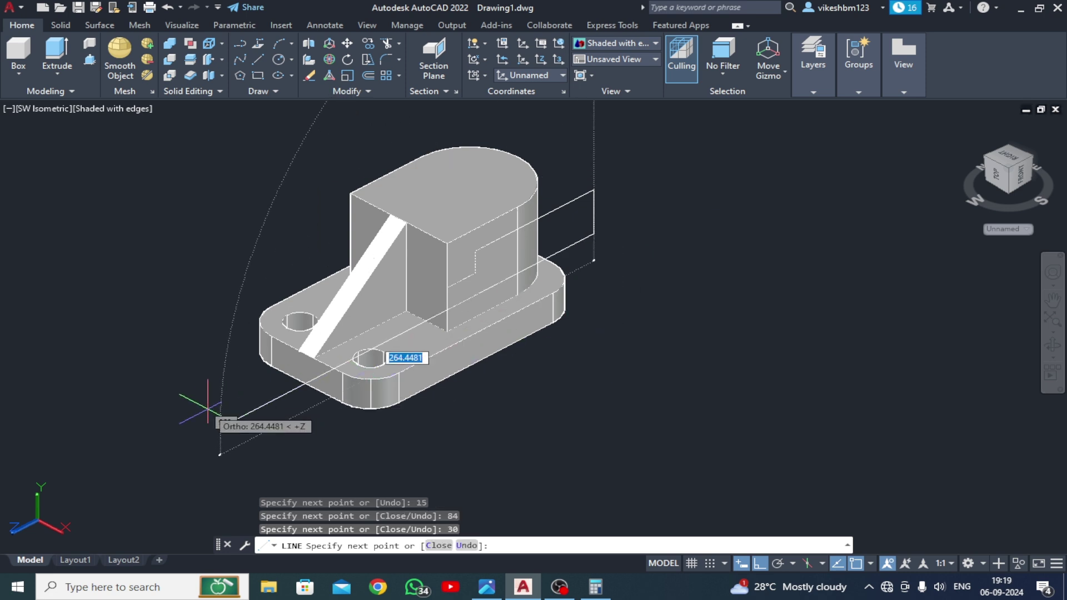
text(84)
key(Return)
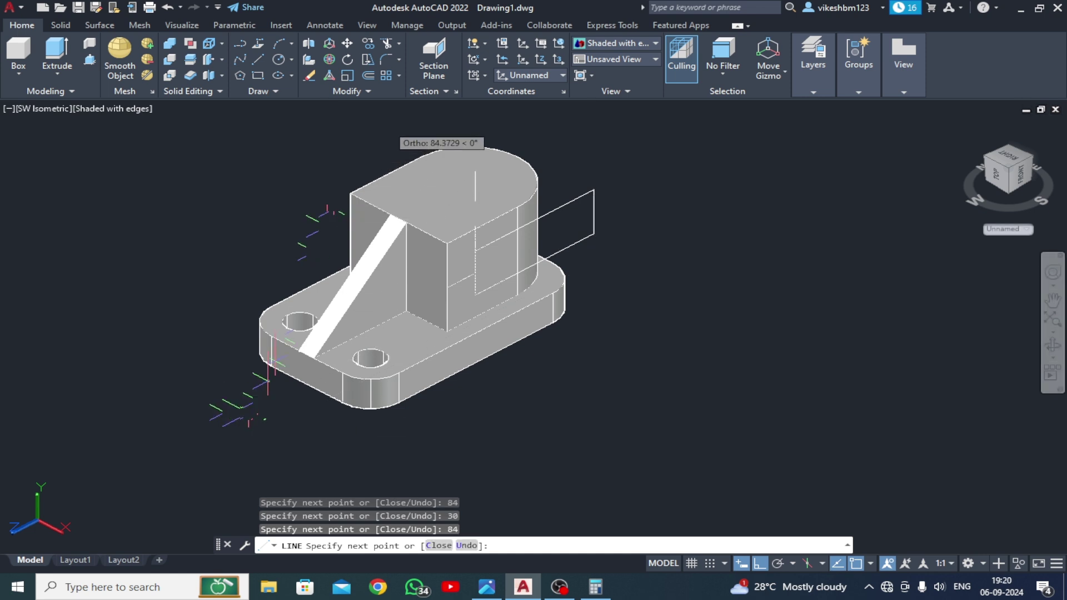
text(15)
key(Return)
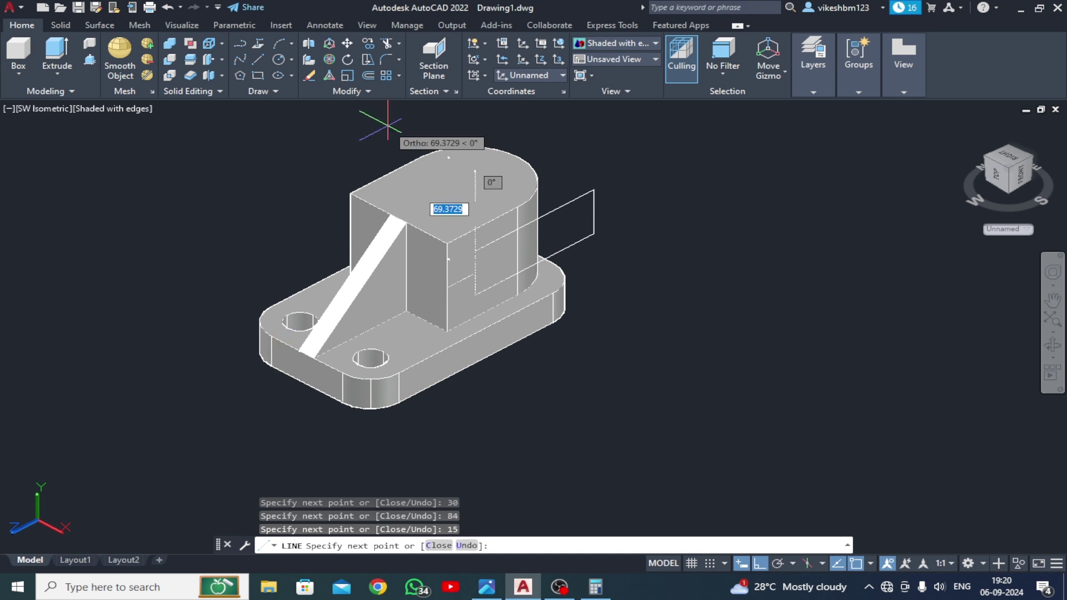
key(Escape)
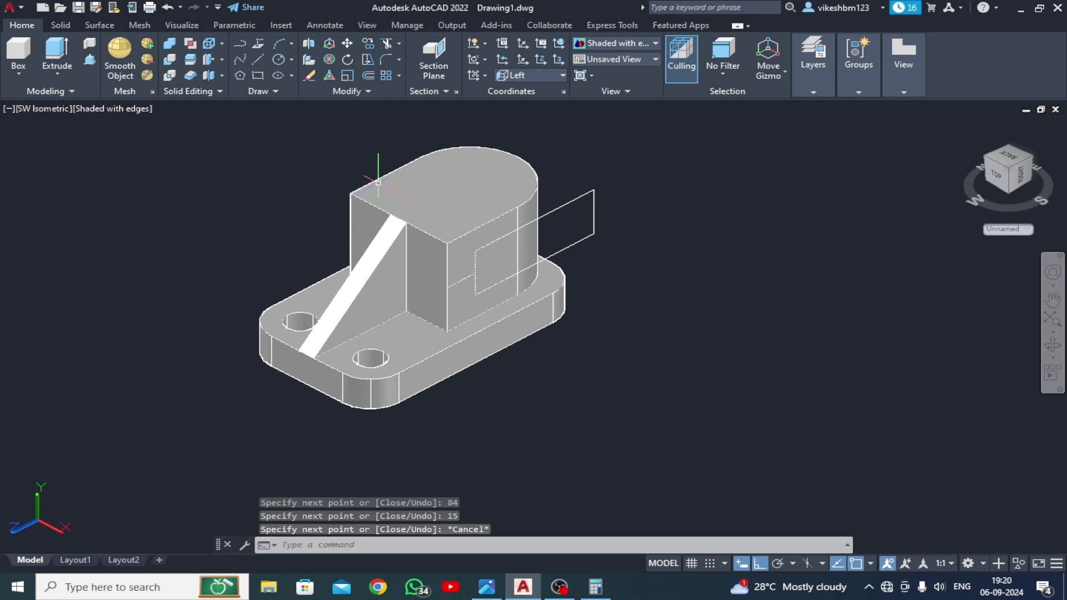
Set the visual style to 2D Wireframe
middle_drag(370, 222, 353, 246)
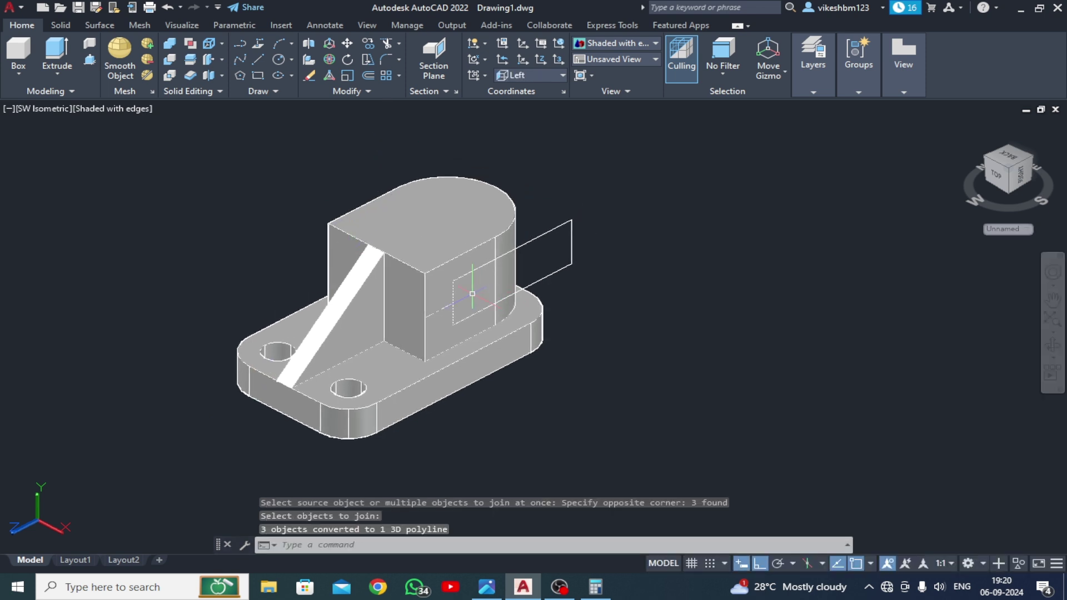
click(101, 109)
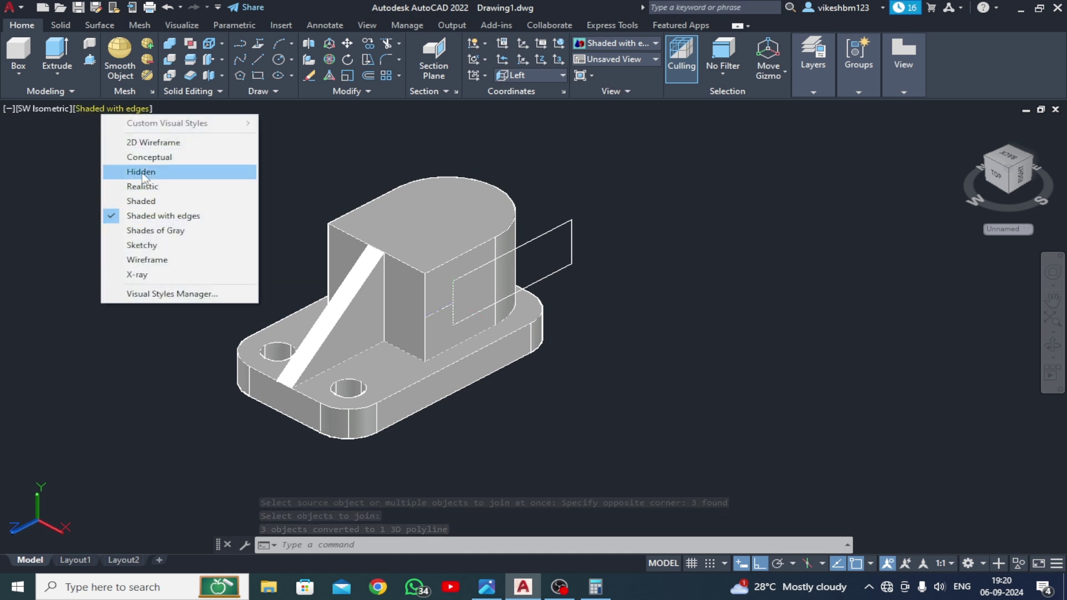
click(157, 143)
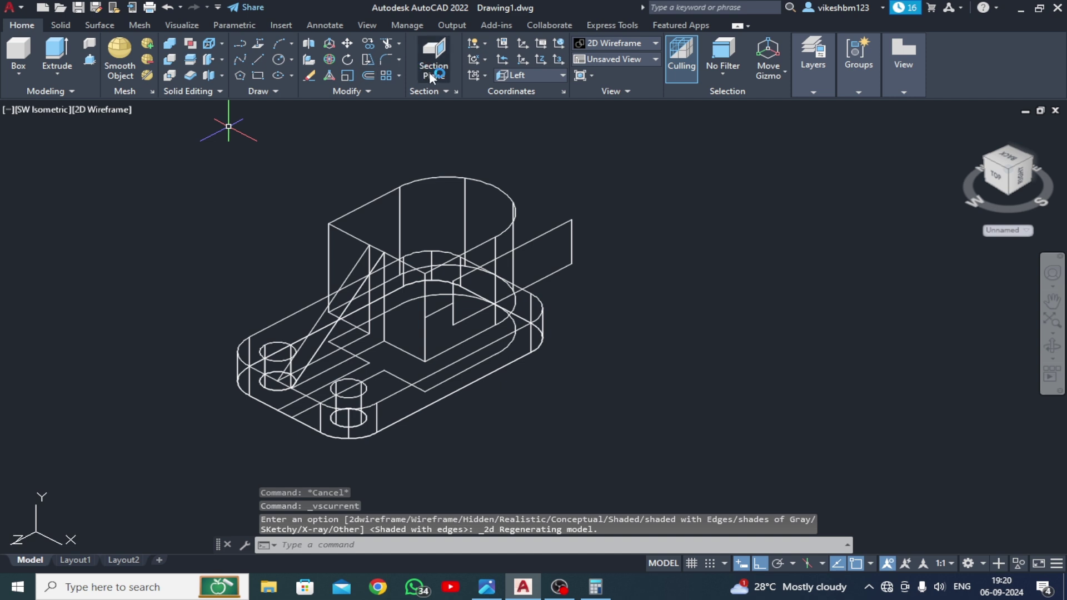
Join the slot rectangle's outer polyline with its two short inner vertical segments, leaving out the 20-long construction line
click(363, 89)
click(366, 123)
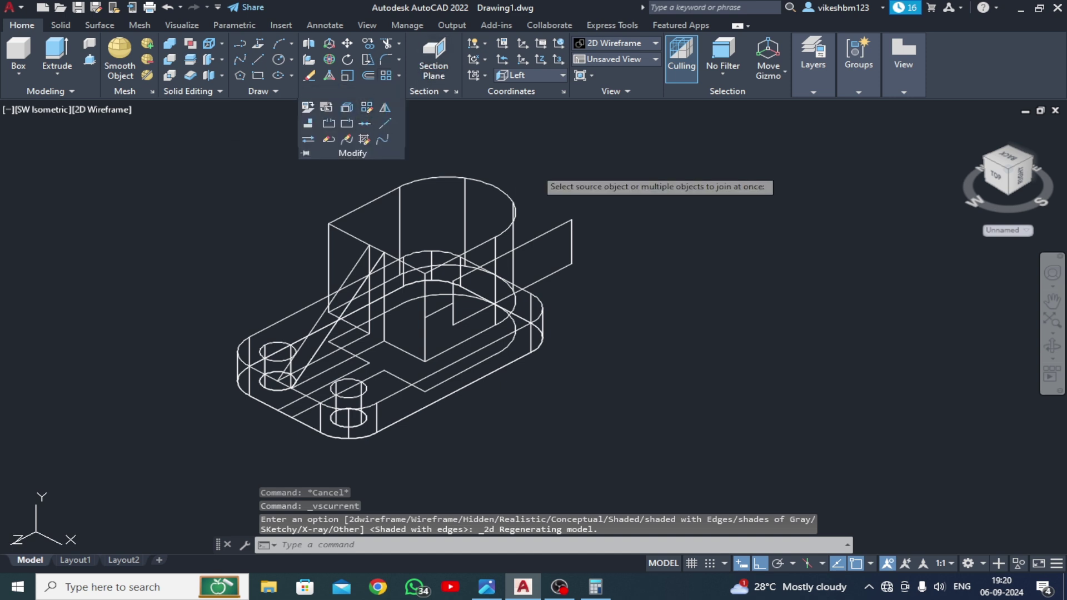
drag(574, 161, 560, 283)
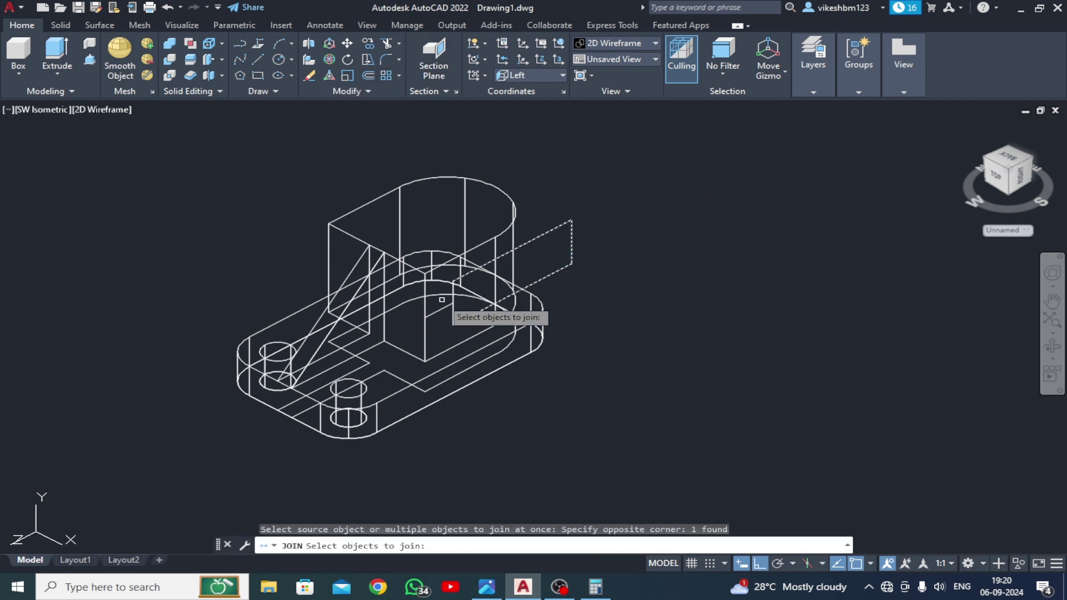
click(452, 316)
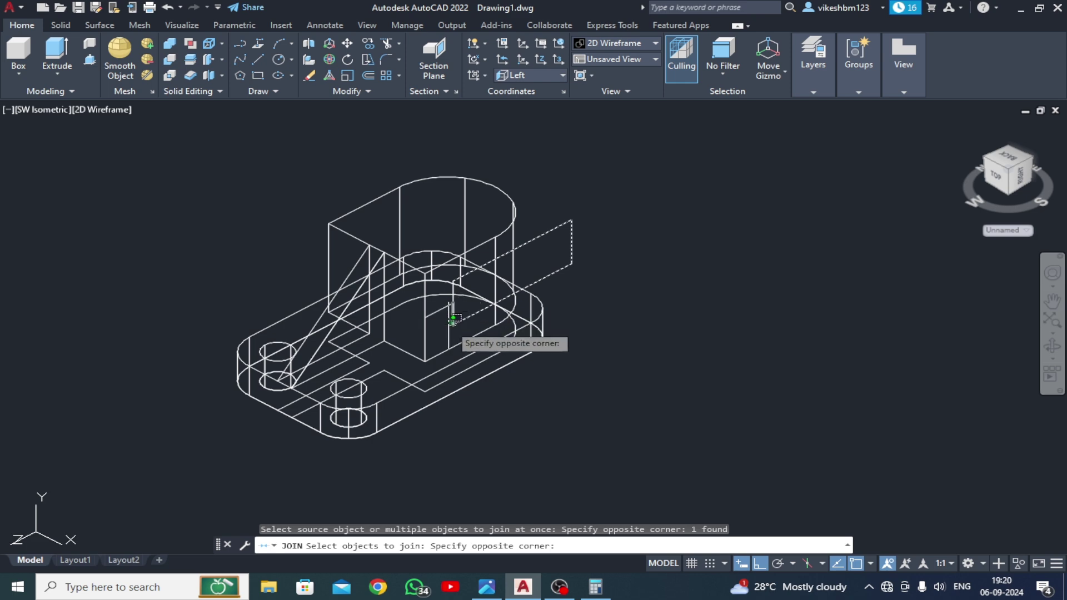
click(454, 320)
scroll(453, 317, up, 3)
click(449, 297)
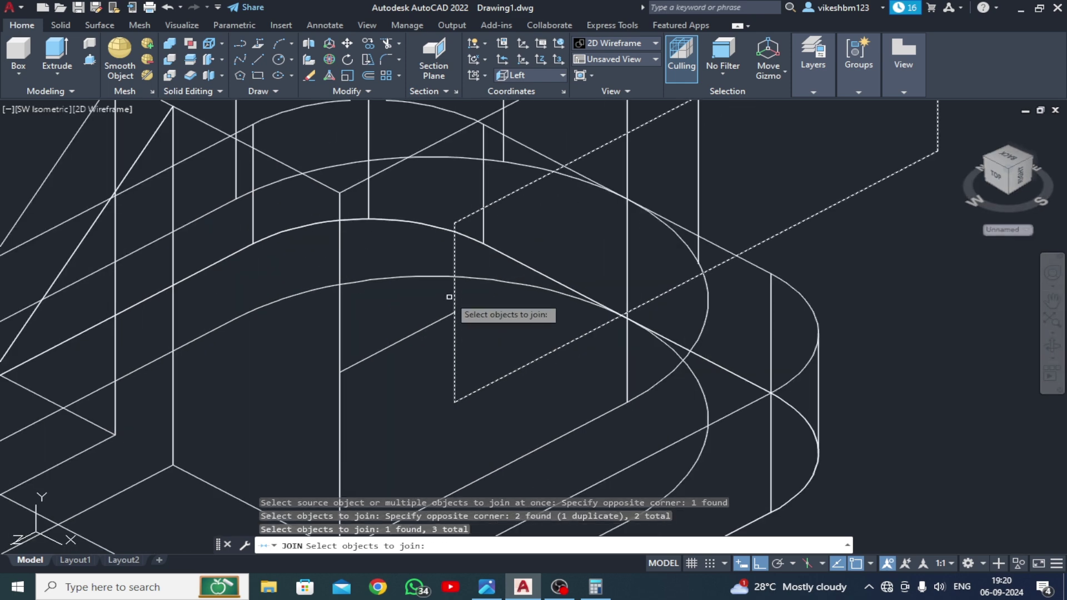
scroll(449, 297, down, 4)
key(Return)
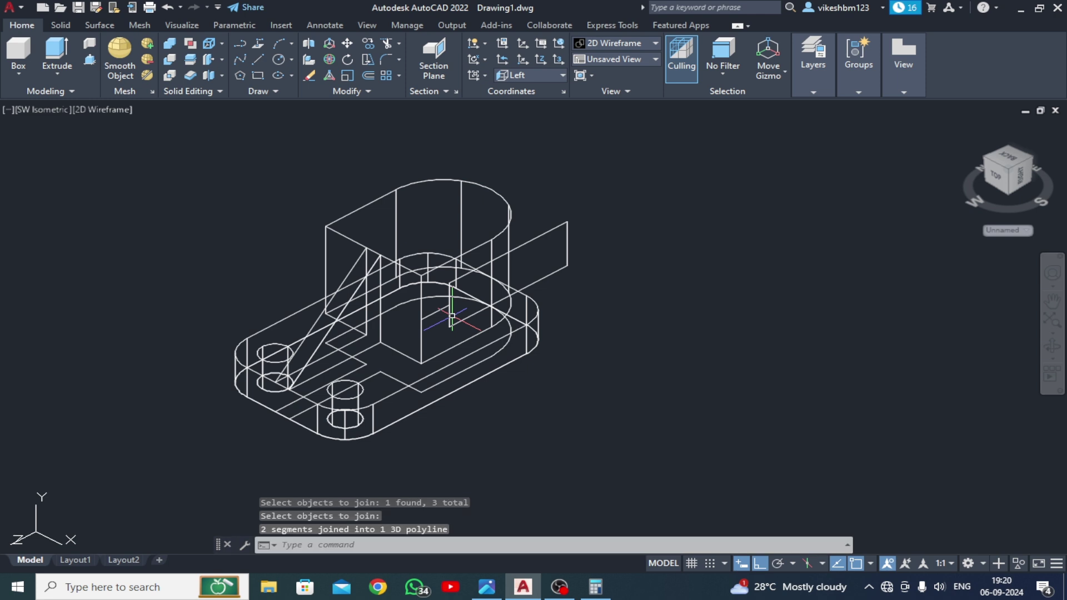
Erase the short construction line beside the slot rectangle and set the visual style back to Shaded with edges
click(435, 312)
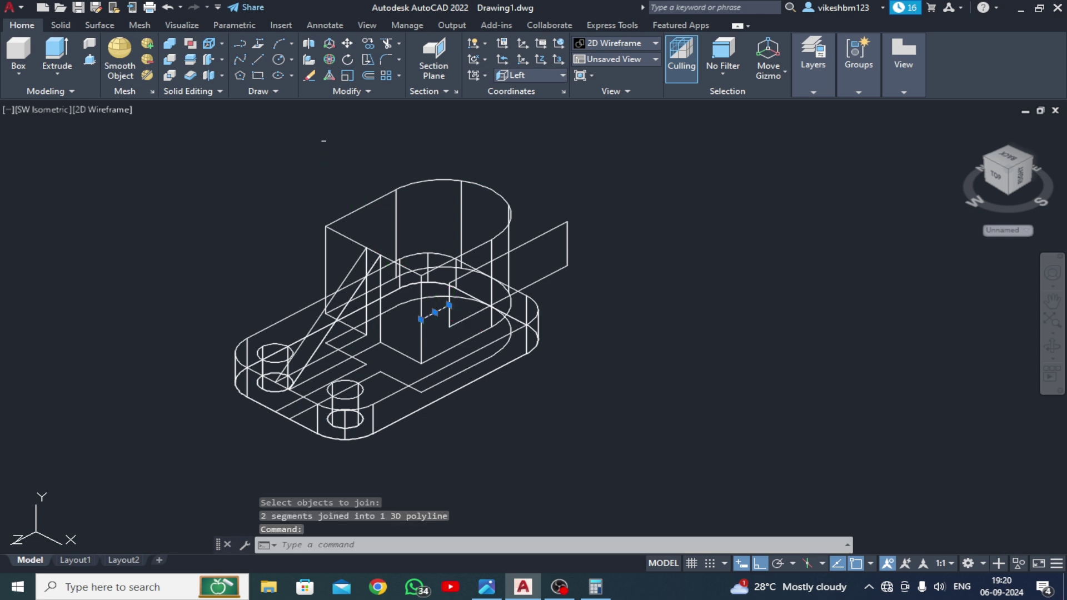
click(312, 78)
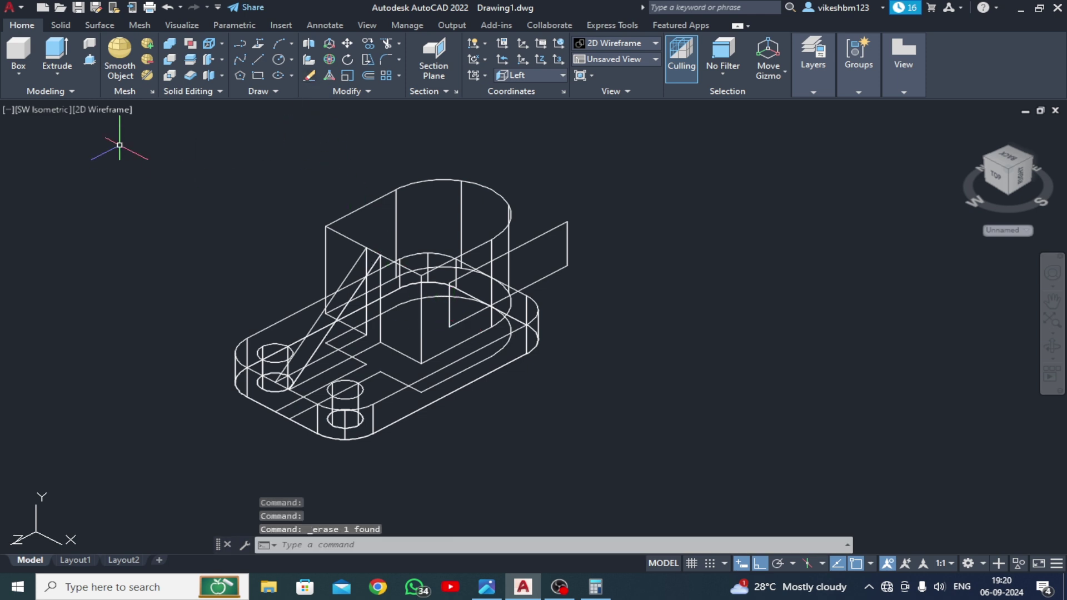
click(118, 110)
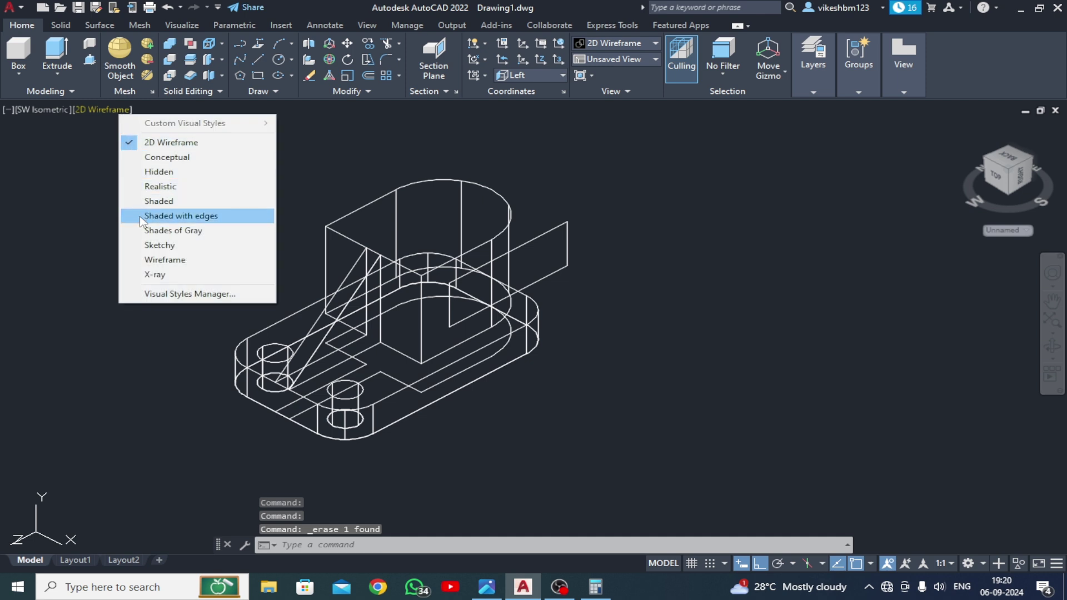
click(145, 215)
middle_drag(246, 279, 288, 273)
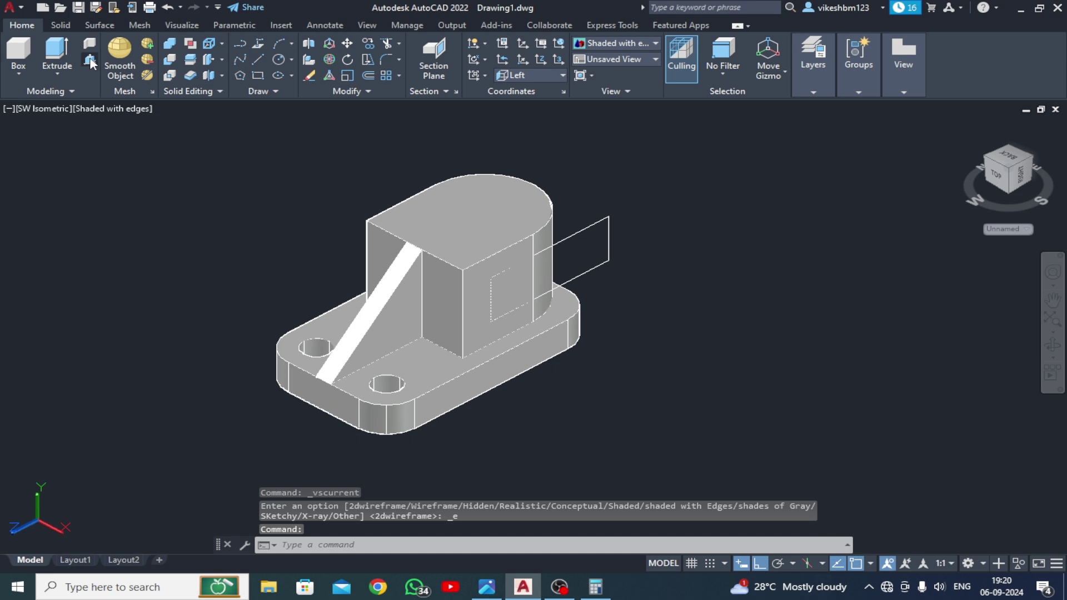
Presspull the slot rectangle across the block's full width and out beyond its far side
key(ctrl+shift+e)
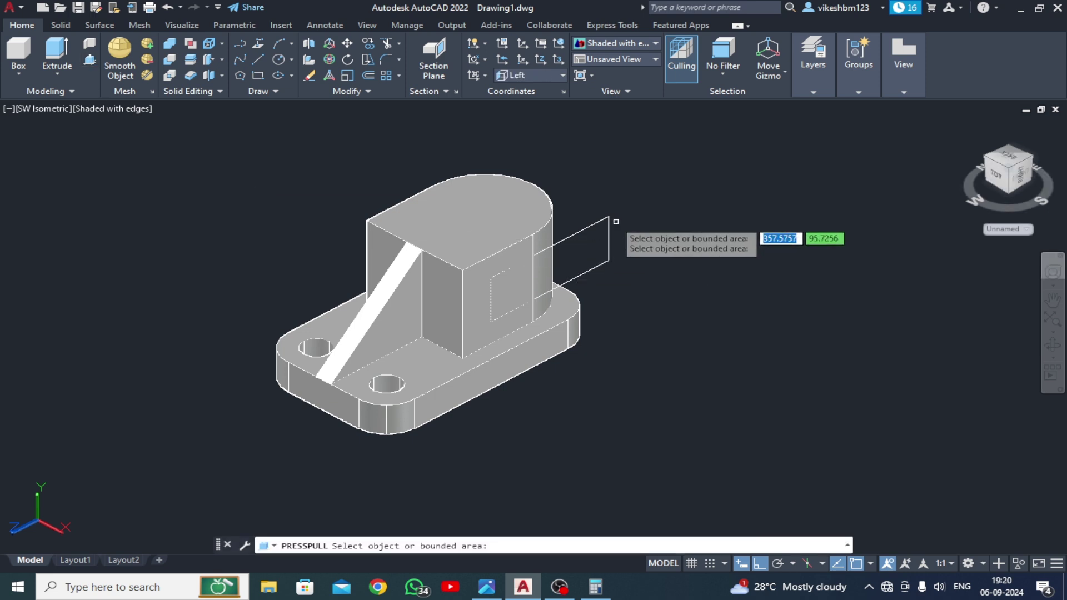
click(606, 228)
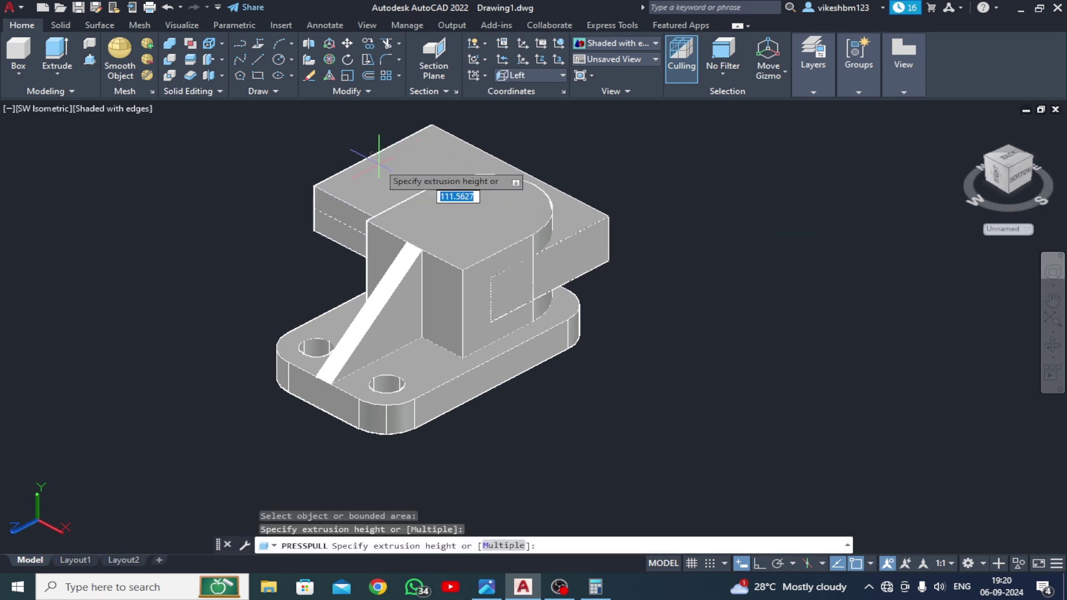
click(353, 157)
key(Return)
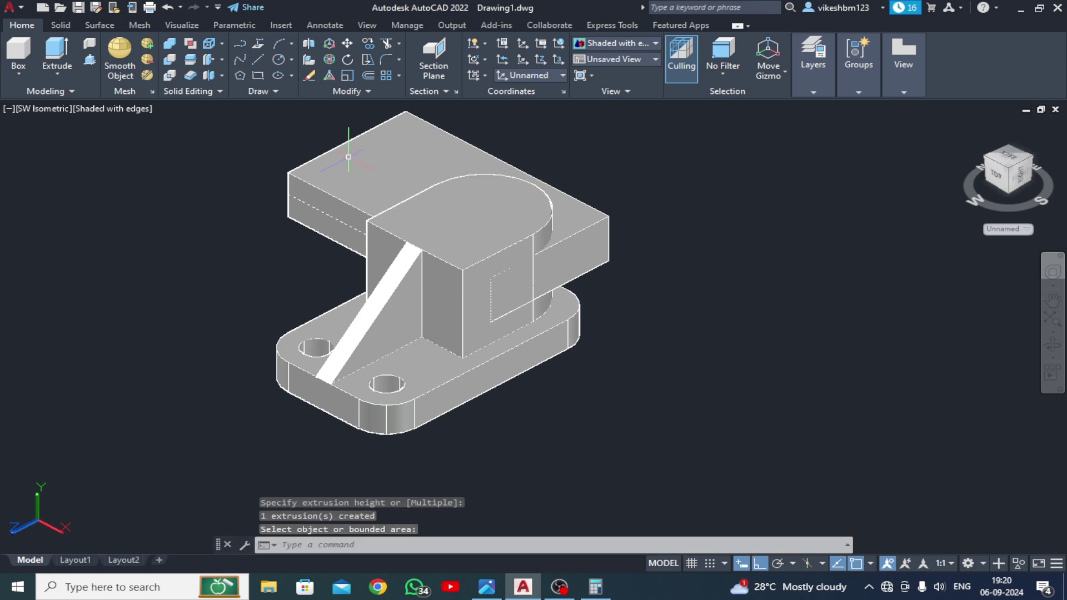
Subtract the extruded slot solid from the main body to cut the slot through the block's rounded end
click(173, 60)
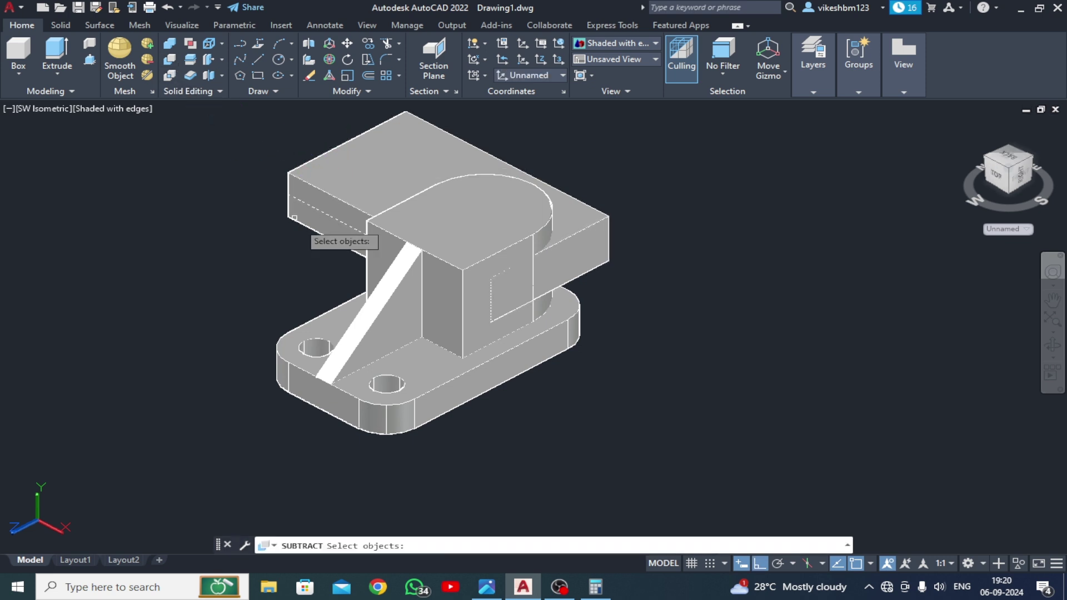
click(422, 393)
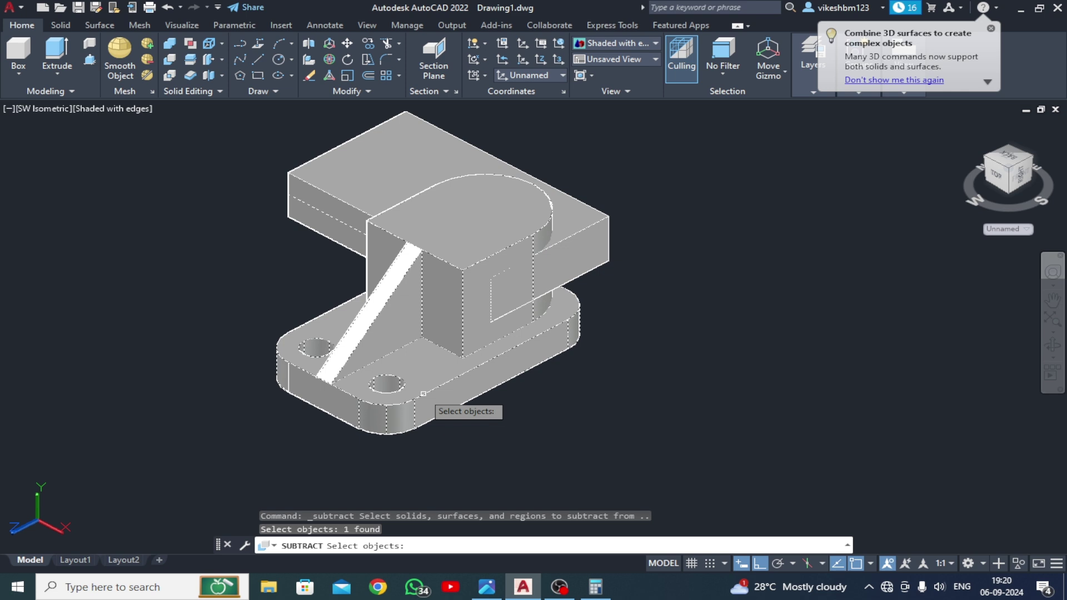
key(Return)
click(348, 174)
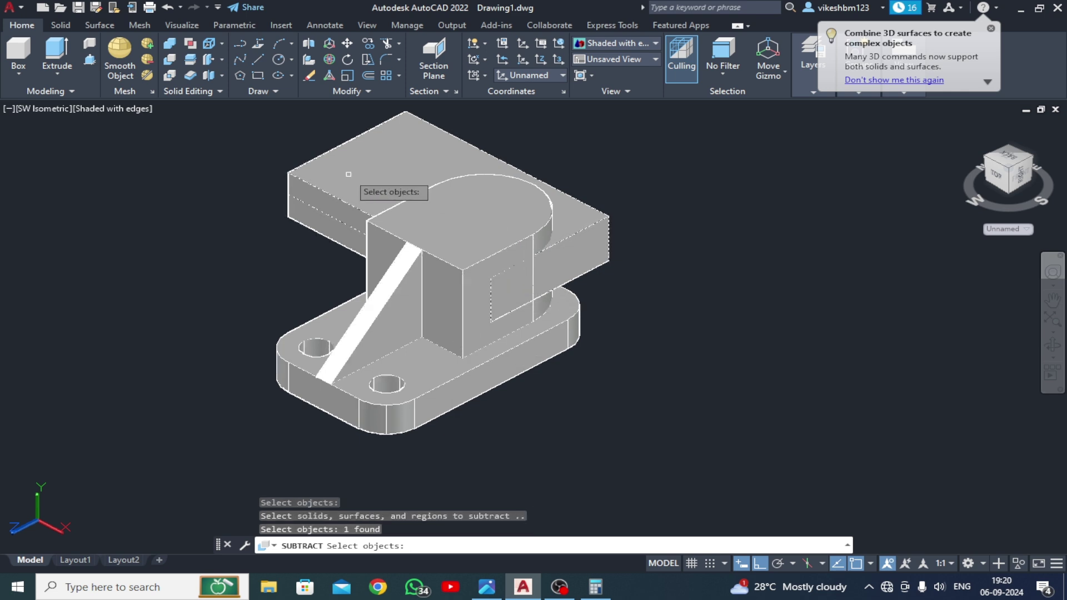
key(Return)
Erase the leftover slot rectangle outline from the block
click(641, 210)
click(593, 275)
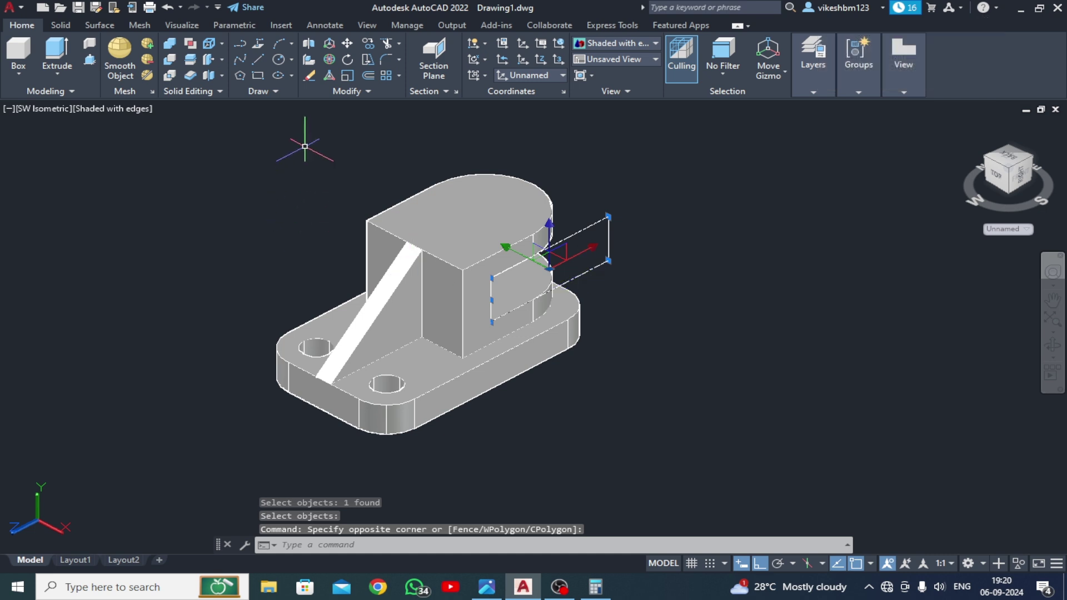
click(310, 75)
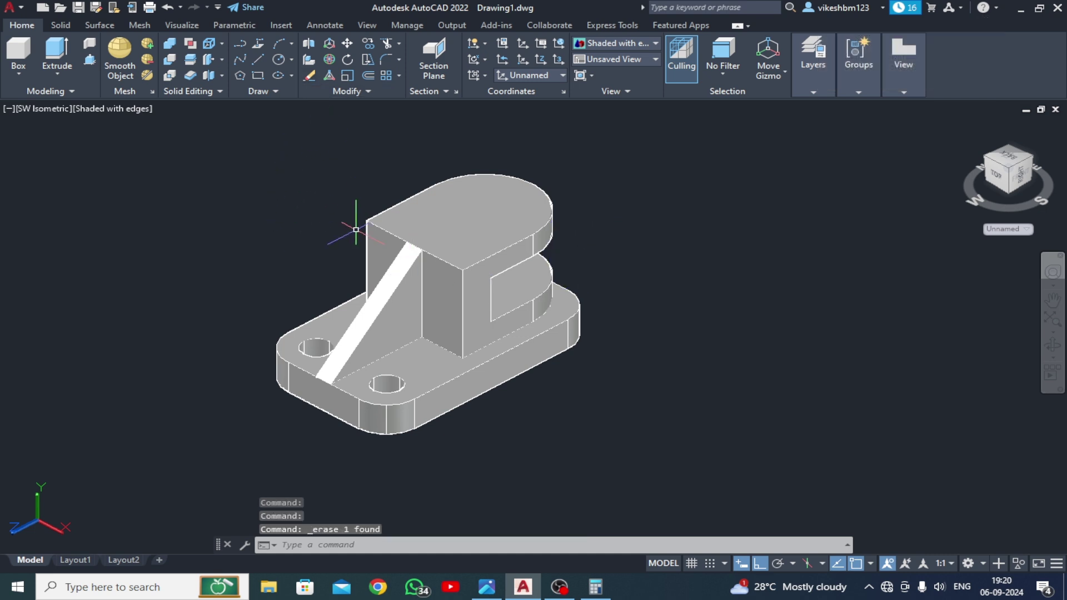
Switch to the reference image Practice Drawing'.png in the photo viewer and check its dimensions
click(487, 587)
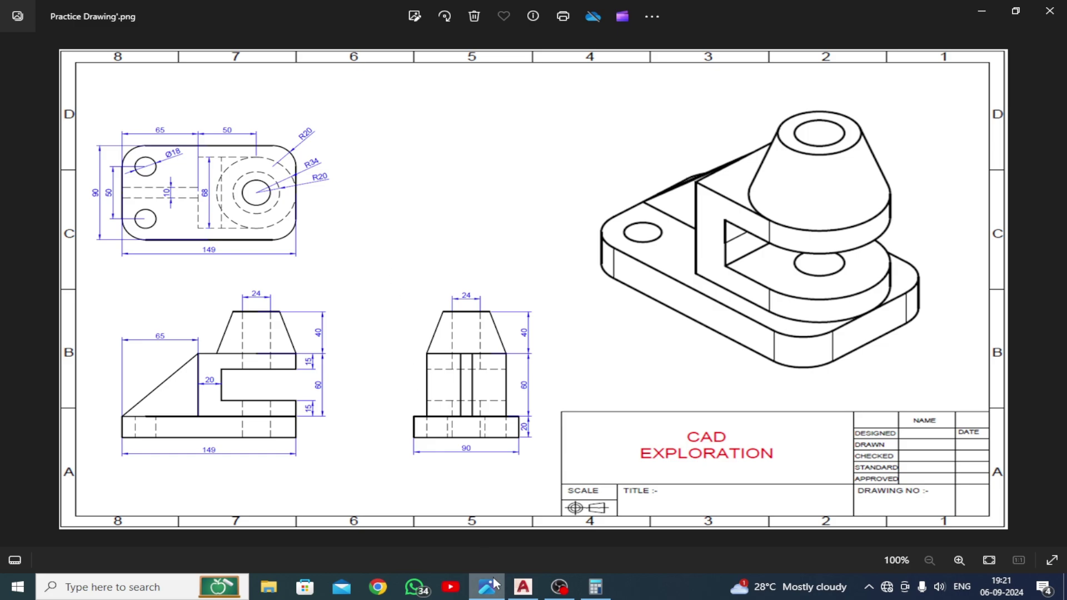
Switch back to the part in AutoCAD and set the coordinate system to the Top orientation
click(523, 587)
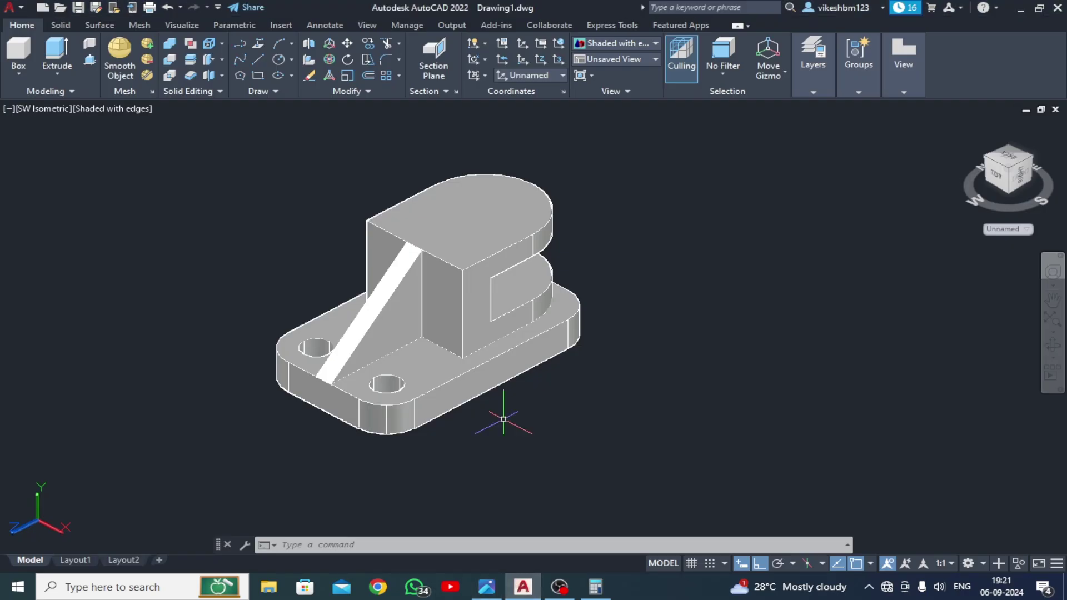
click(545, 73)
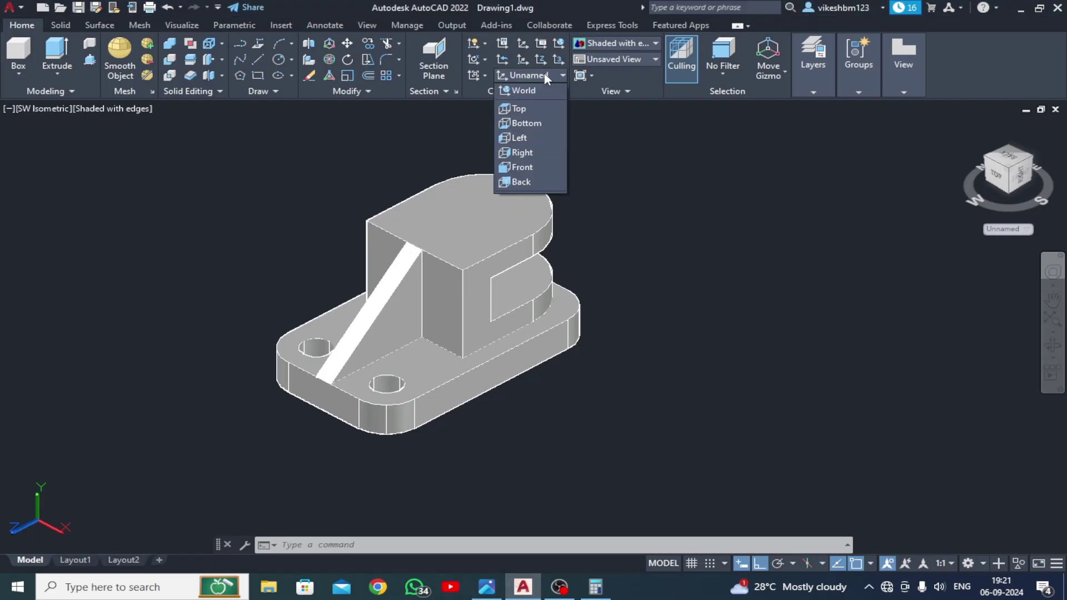
click(529, 109)
middle_drag(514, 198, 486, 226)
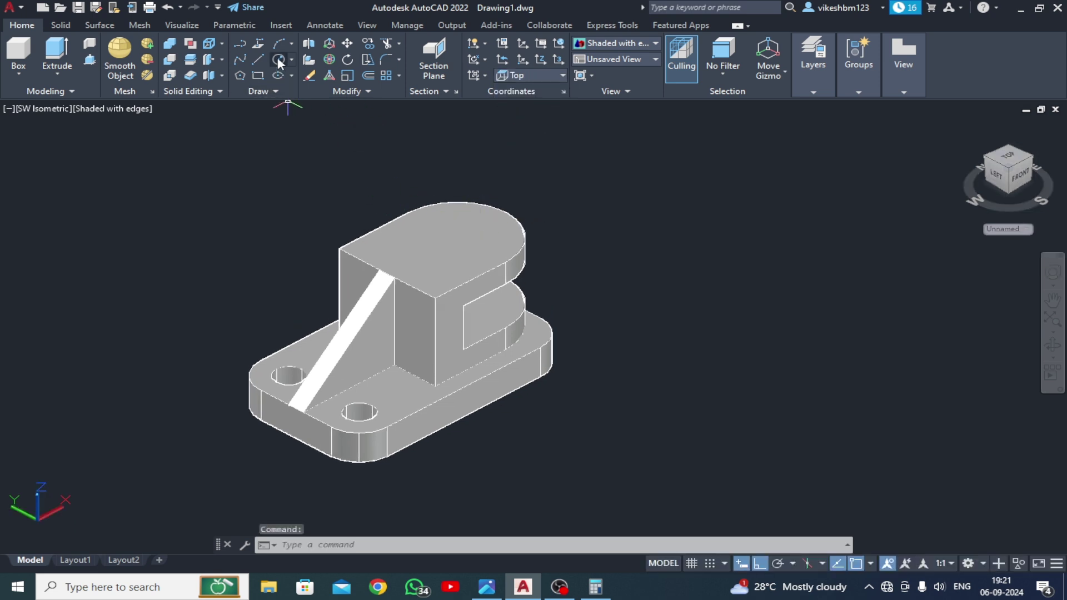
Draw a circle of radius 34 on the block's top face, centred on its rounded end
text(c)
key(Return)
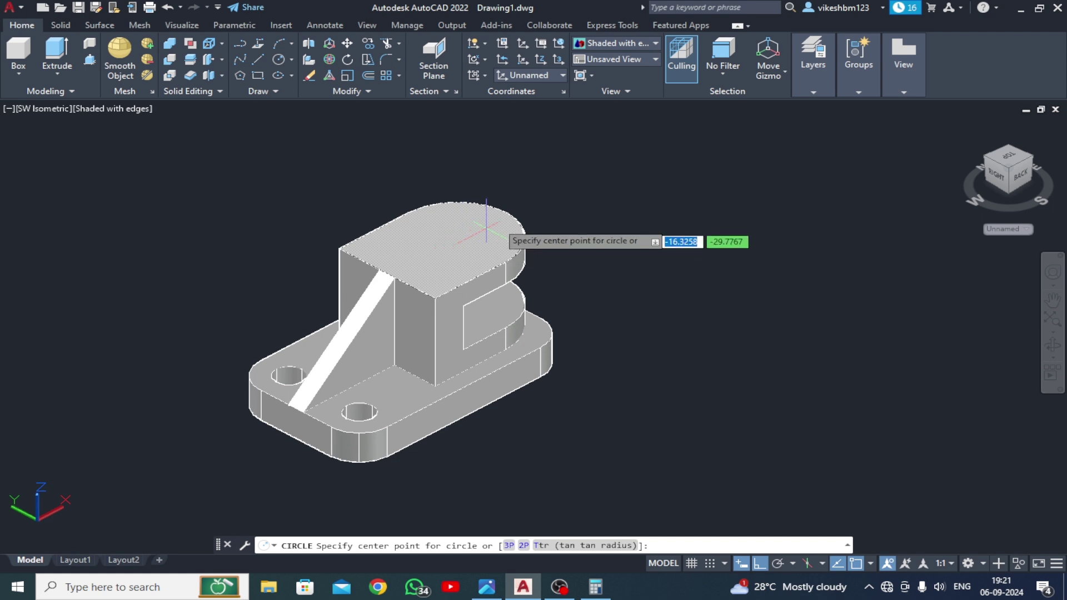
click(456, 237)
text(34)
key(Return)
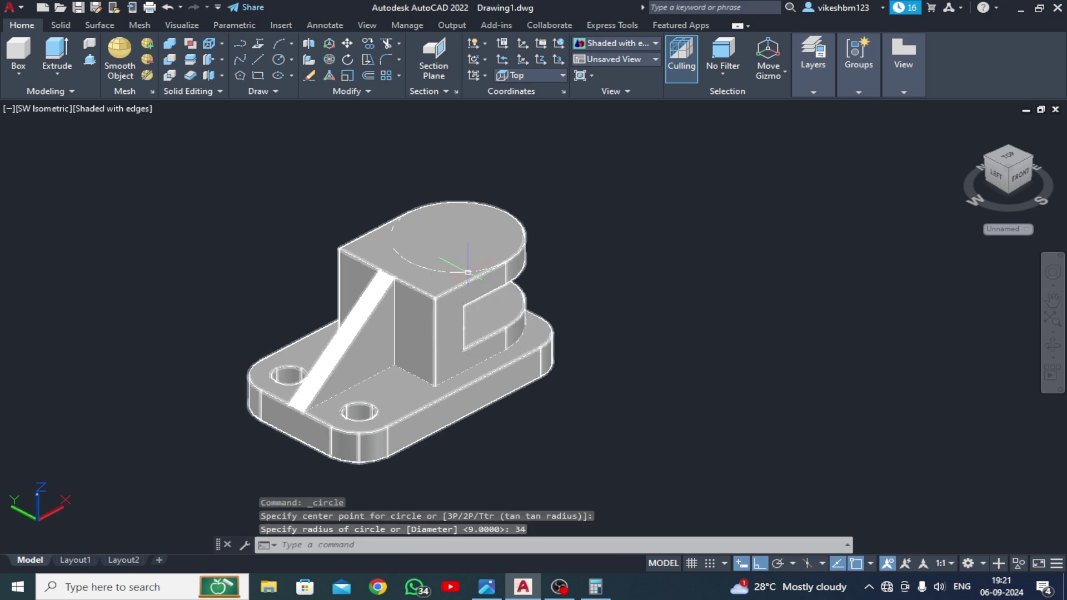
middle_drag(574, 308, 547, 309)
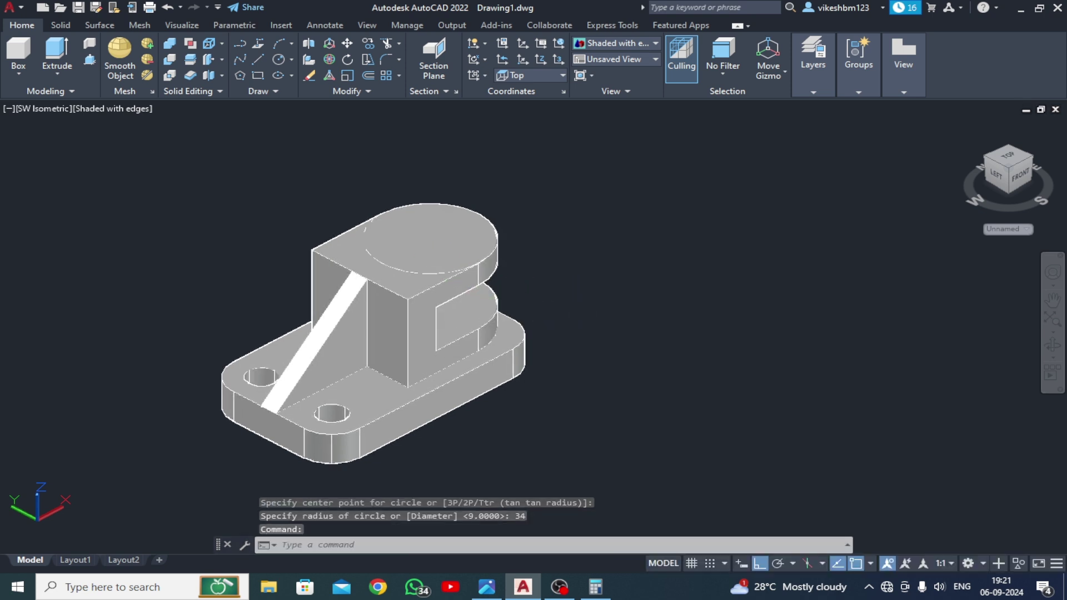
Draw a concentric circle of radius 20 on the block's top face
click(276, 61)
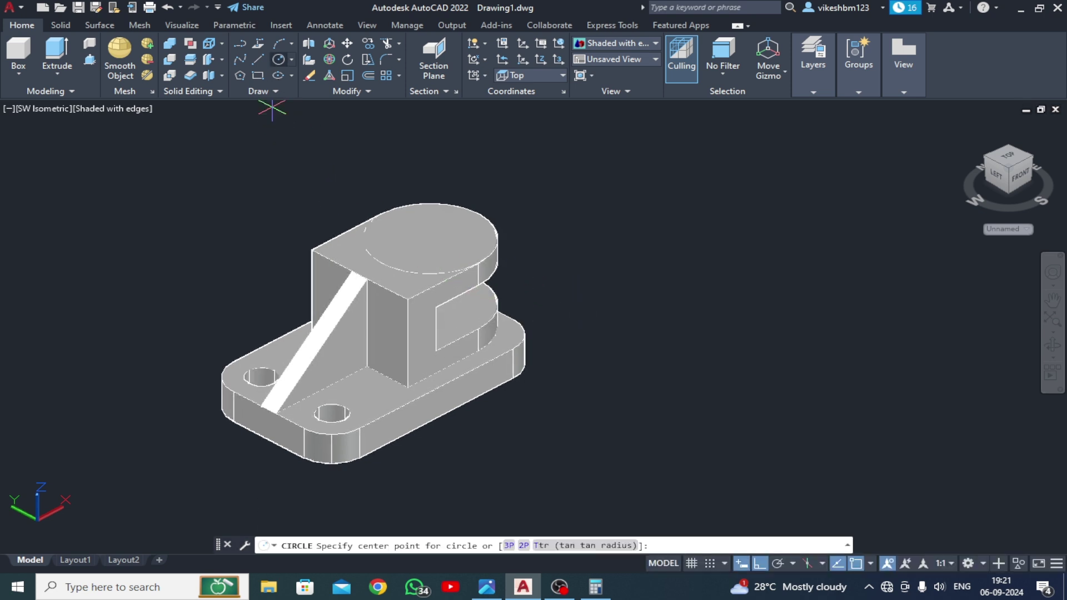
click(430, 238)
text(20)
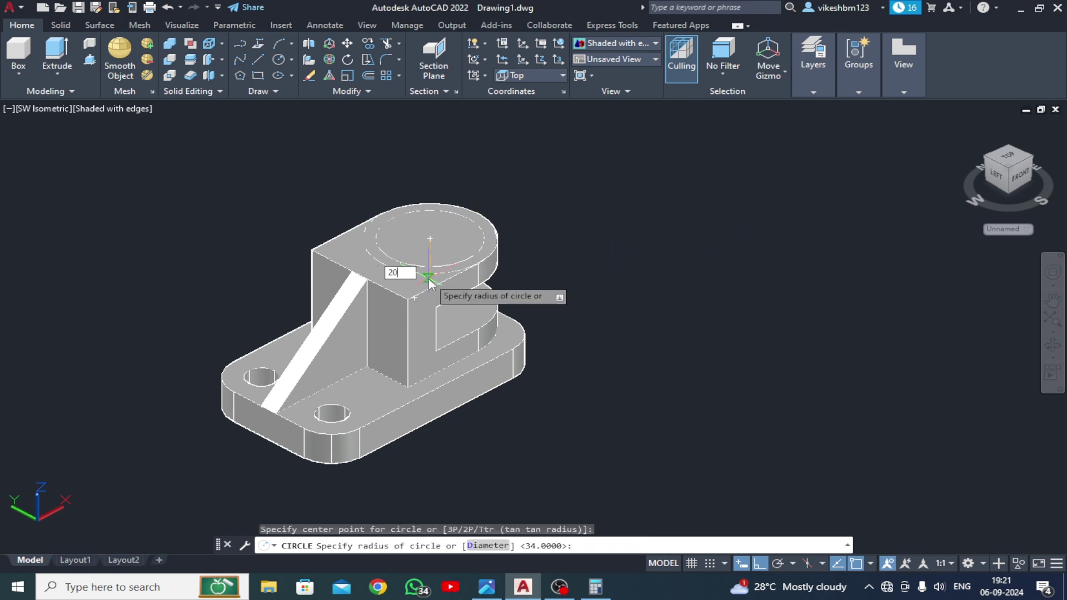
key(Return)
key(Return)
key(Escape)
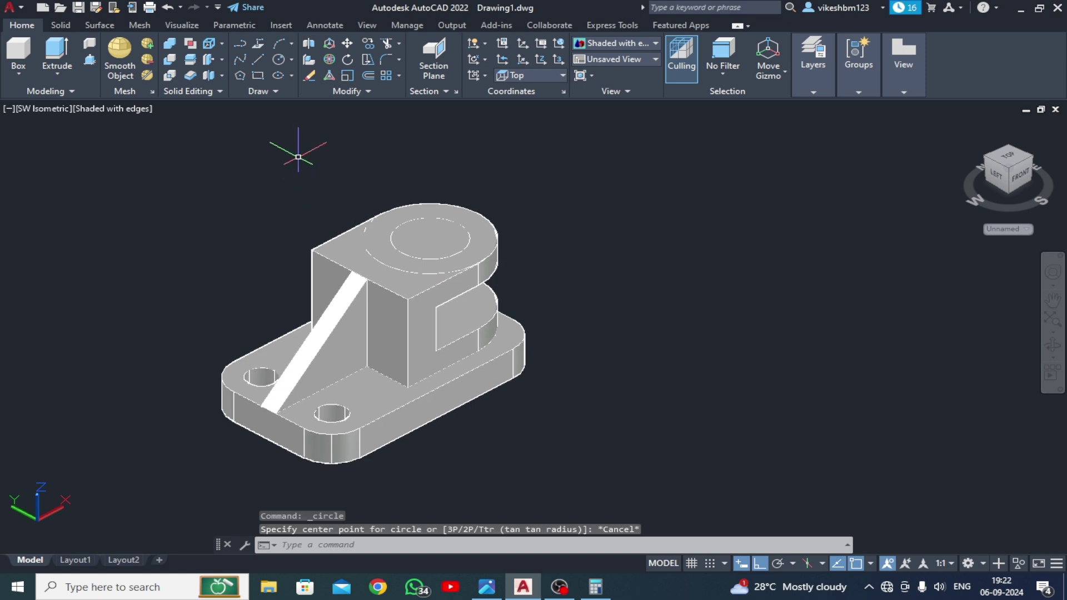
Draw a concentric circle of diameter 24 on the block's top face using the Center, Diameter method
click(291, 60)
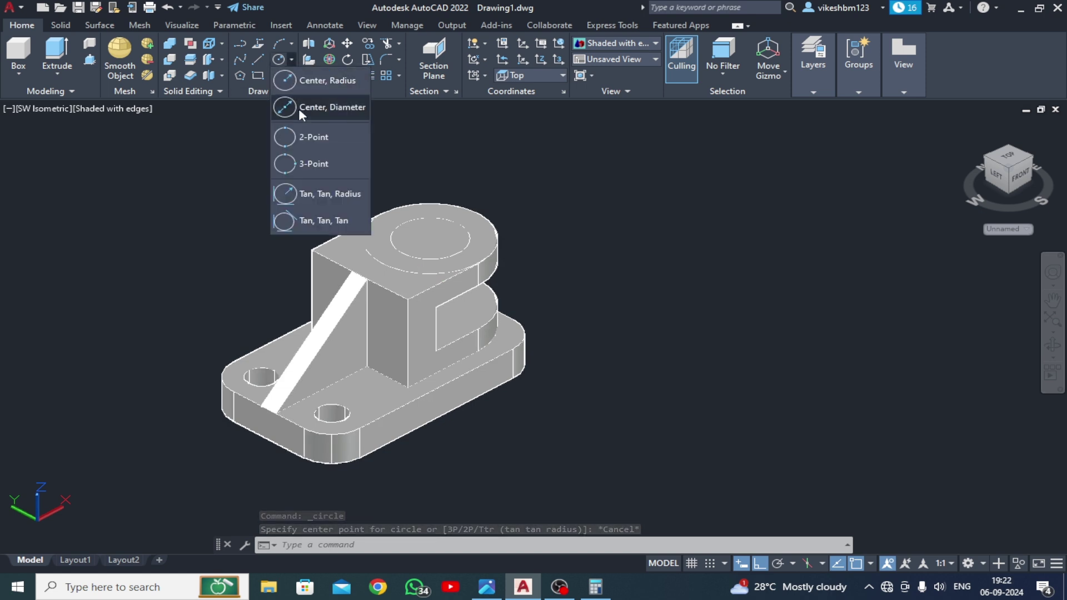
click(298, 107)
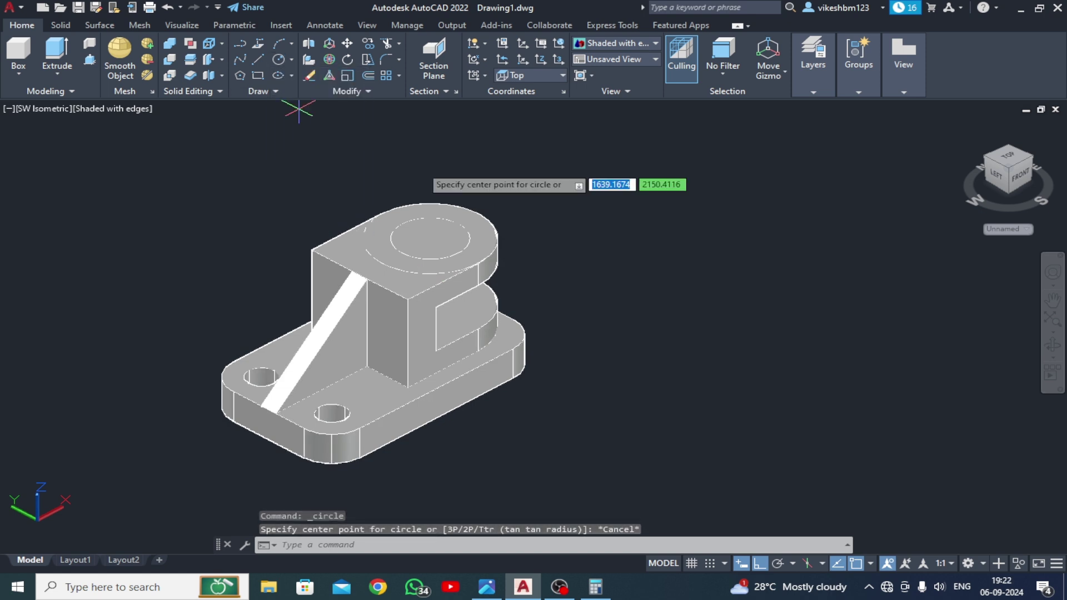
click(429, 237)
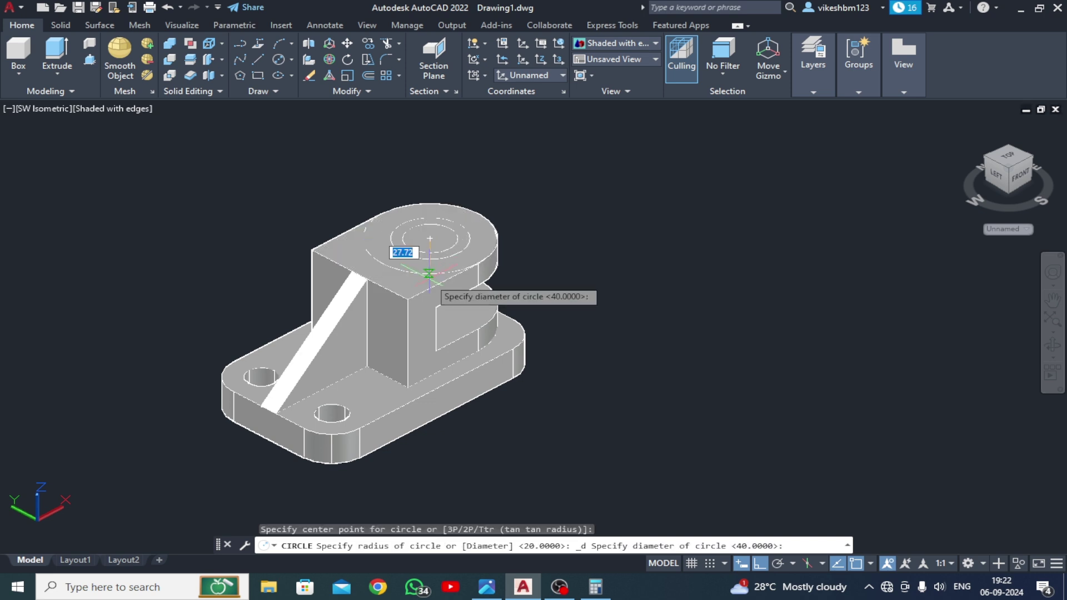
text(2)
text(4)
key(Return)
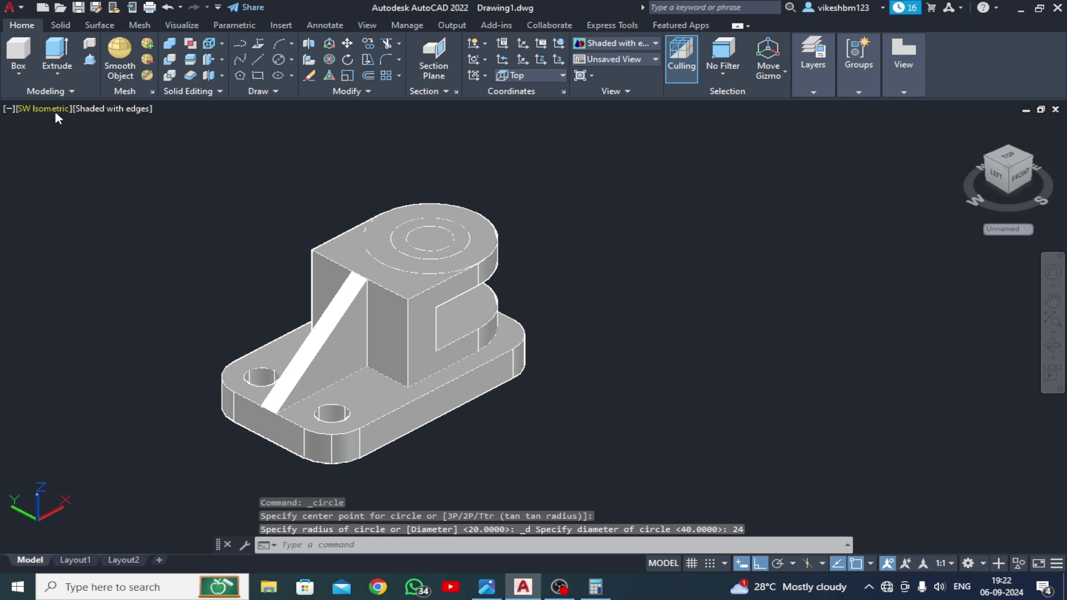
In the 2D Wireframe style, move the two inner circles 40 straight up above the block's top face
click(80, 108)
click(110, 142)
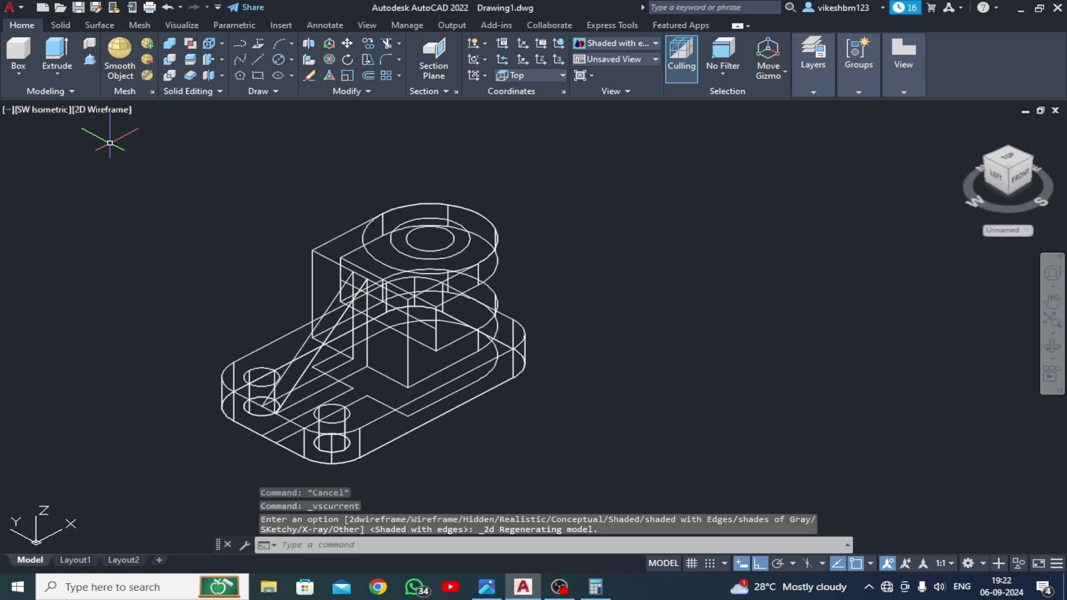
click(410, 238)
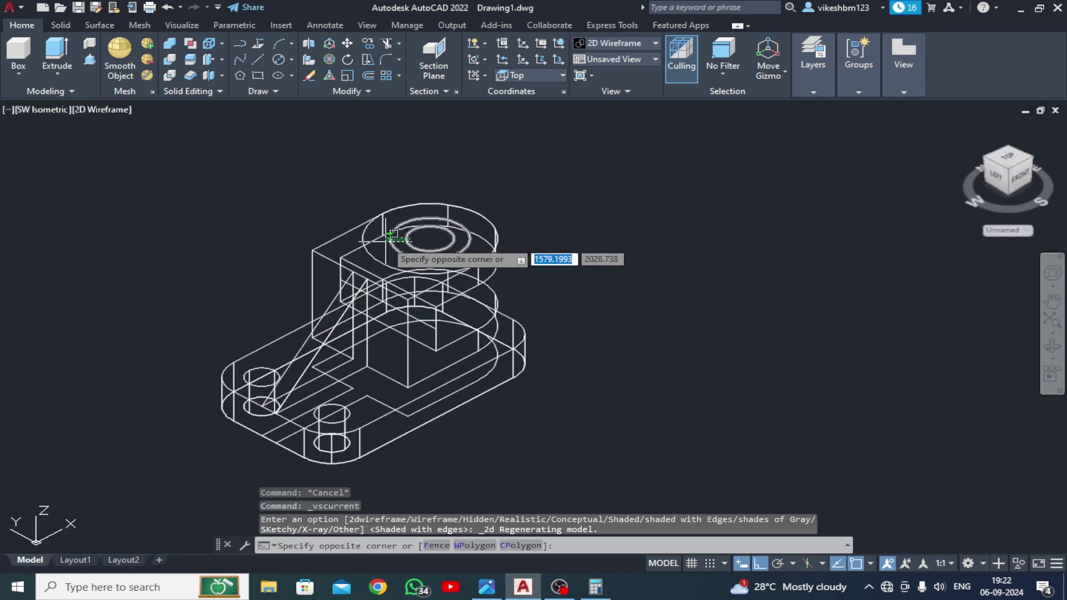
click(383, 235)
click(348, 45)
click(586, 418)
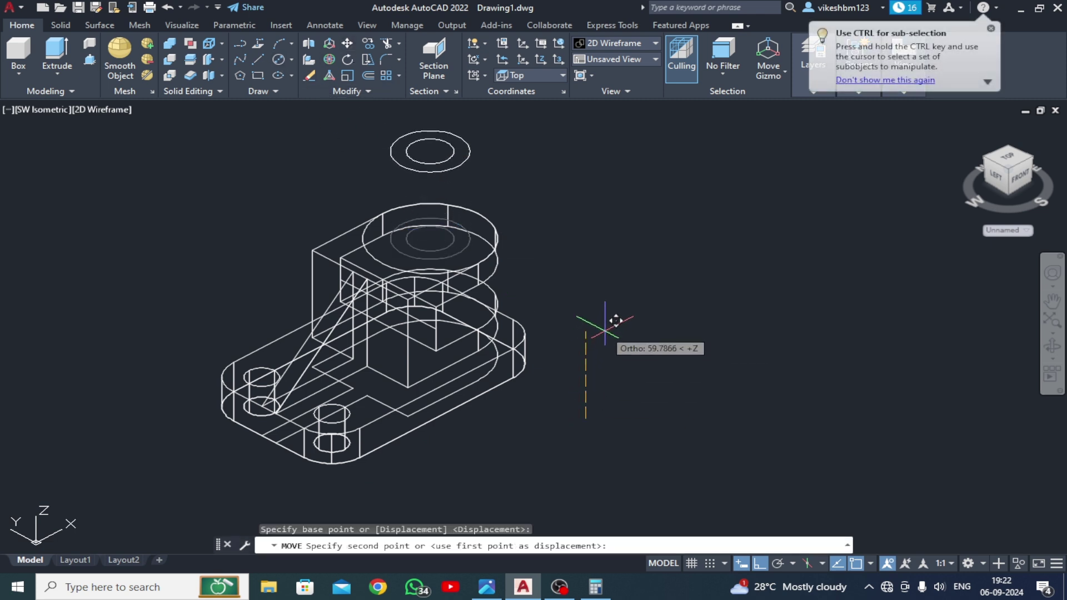
text(40)
key(Return)
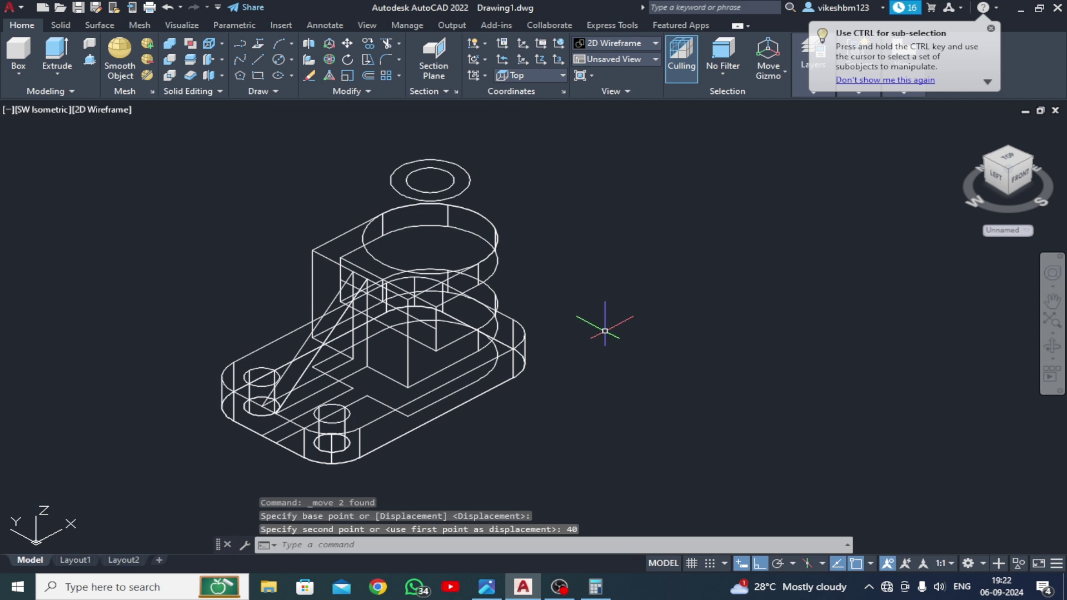
Set the visual style back to Shaded with edges
click(100, 109)
click(133, 213)
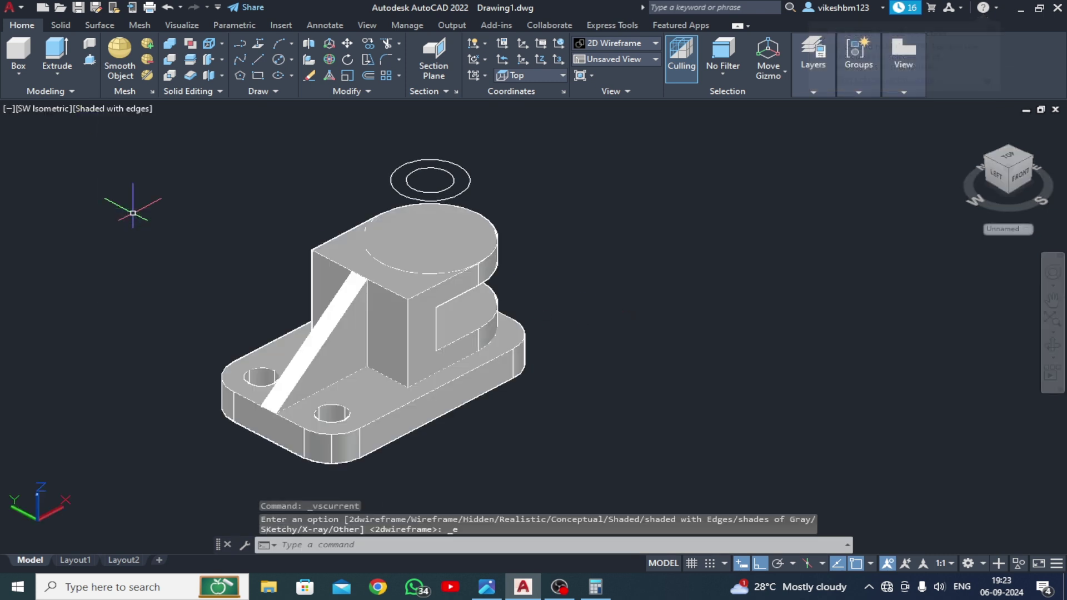
middle_drag(396, 273, 437, 268)
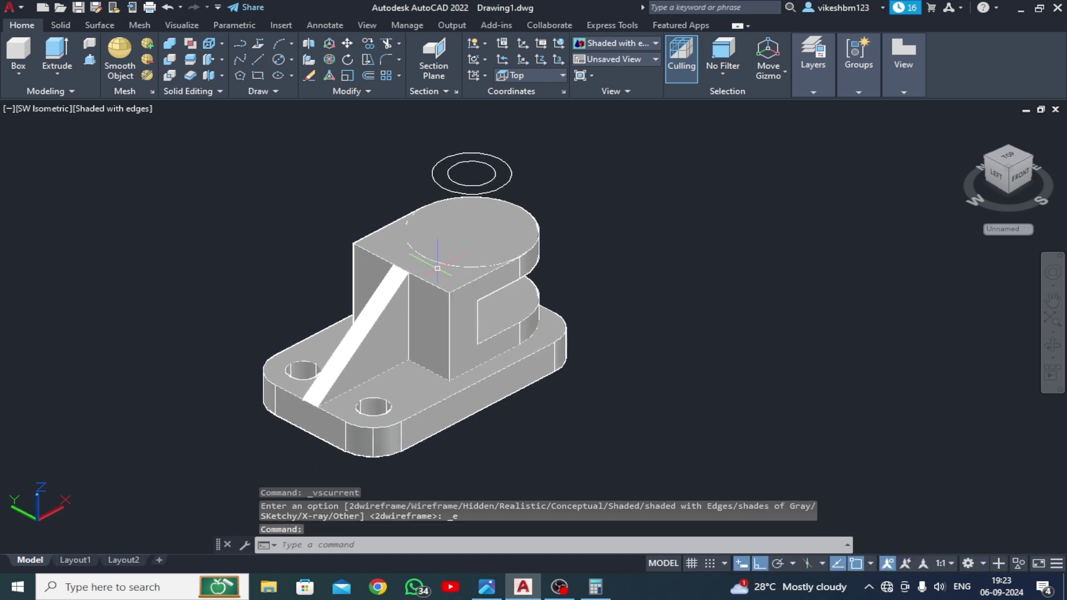
Loft a solid cone frustum from the radius 34 circle to the raised radius 20 circle, using cross sections only
click(54, 73)
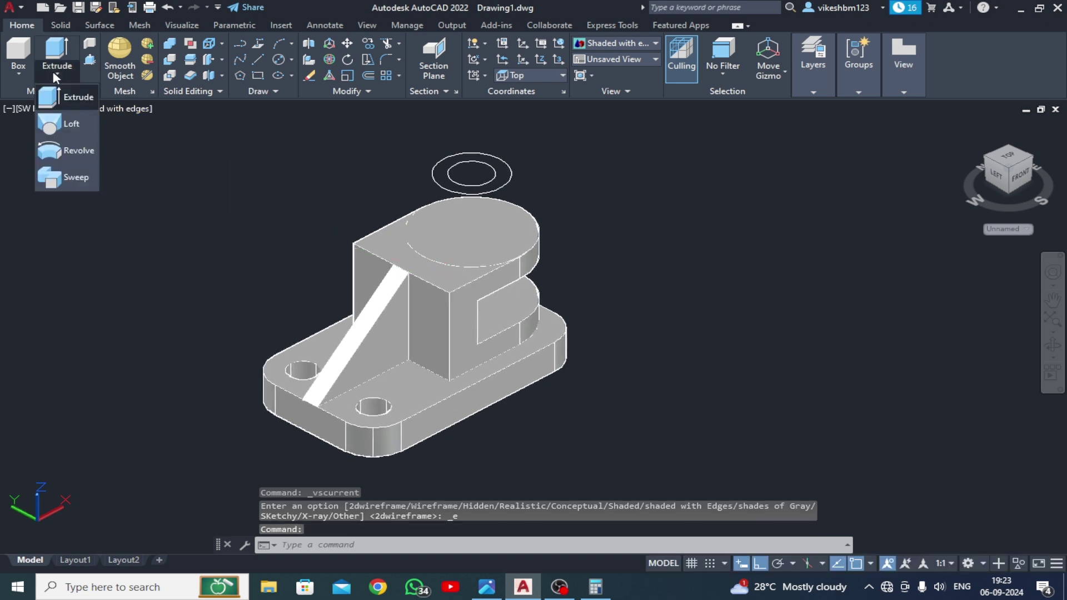
click(72, 123)
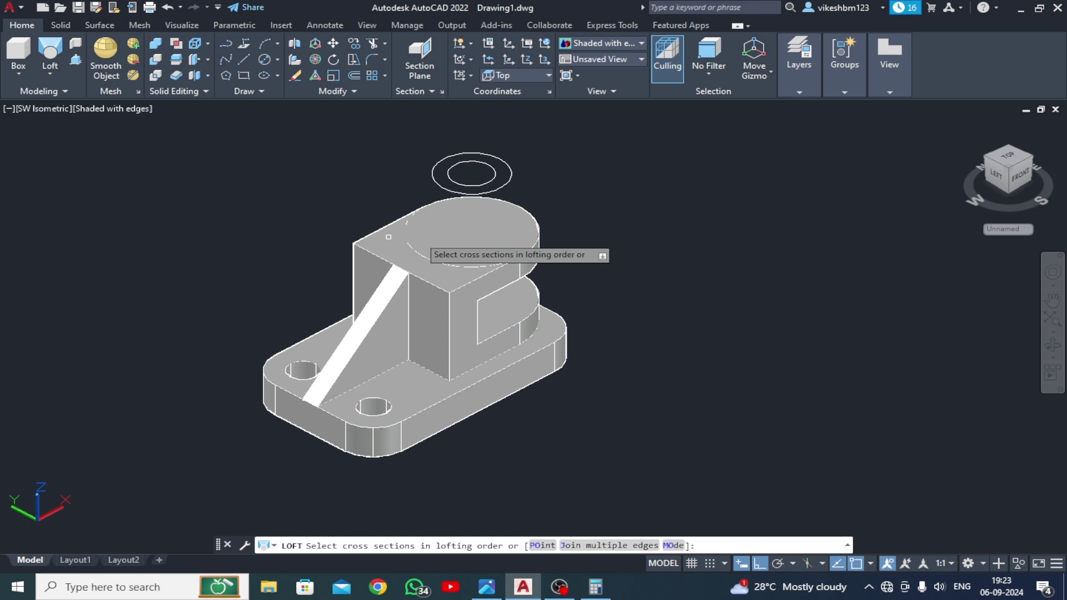
scroll(426, 258, up, 2)
click(425, 258)
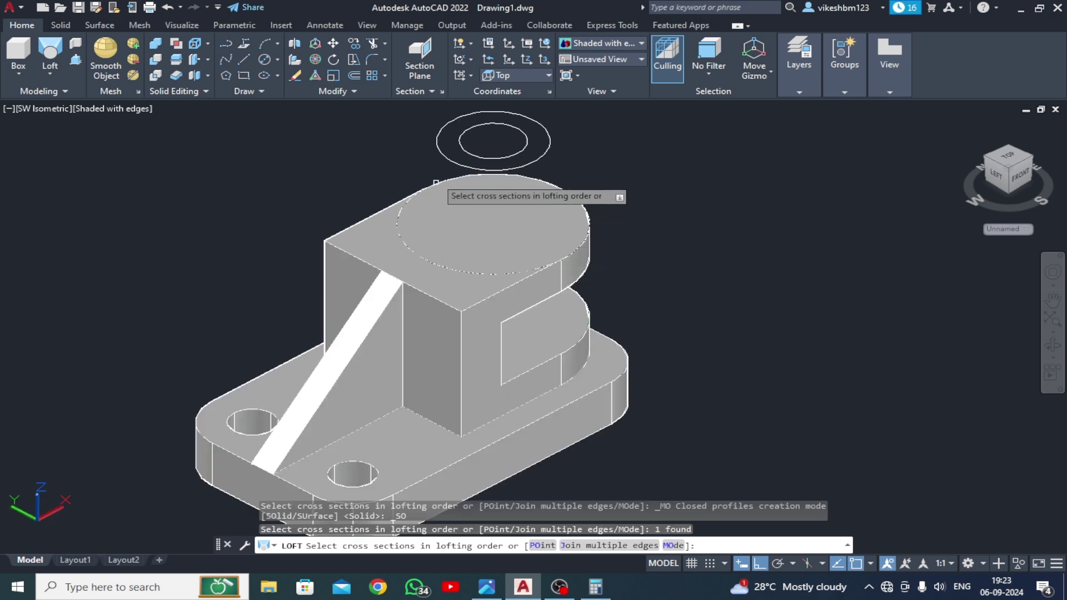
click(443, 151)
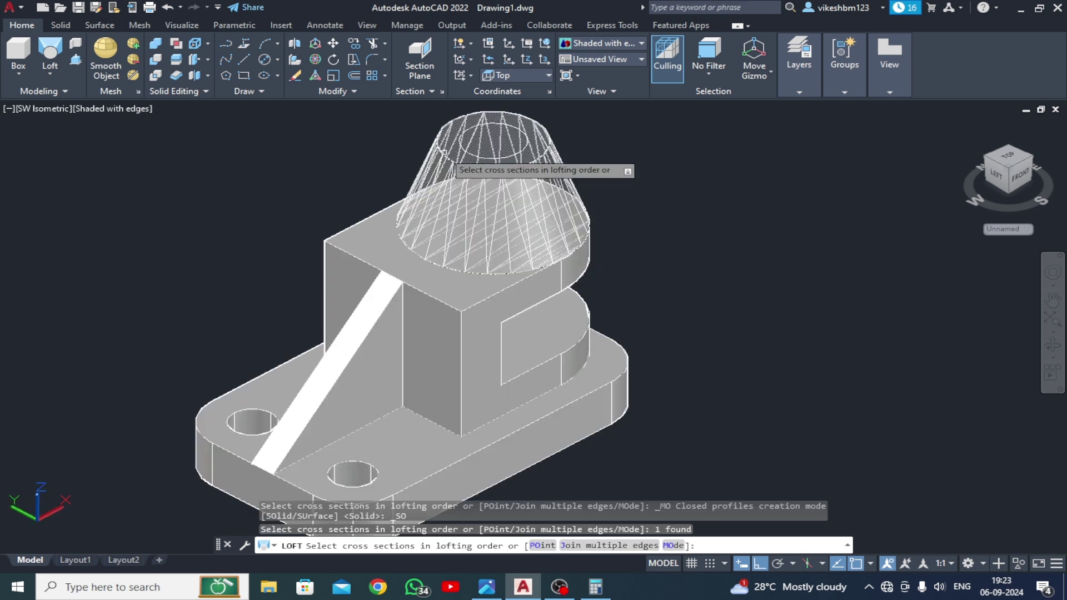
key(Return)
key(Return)
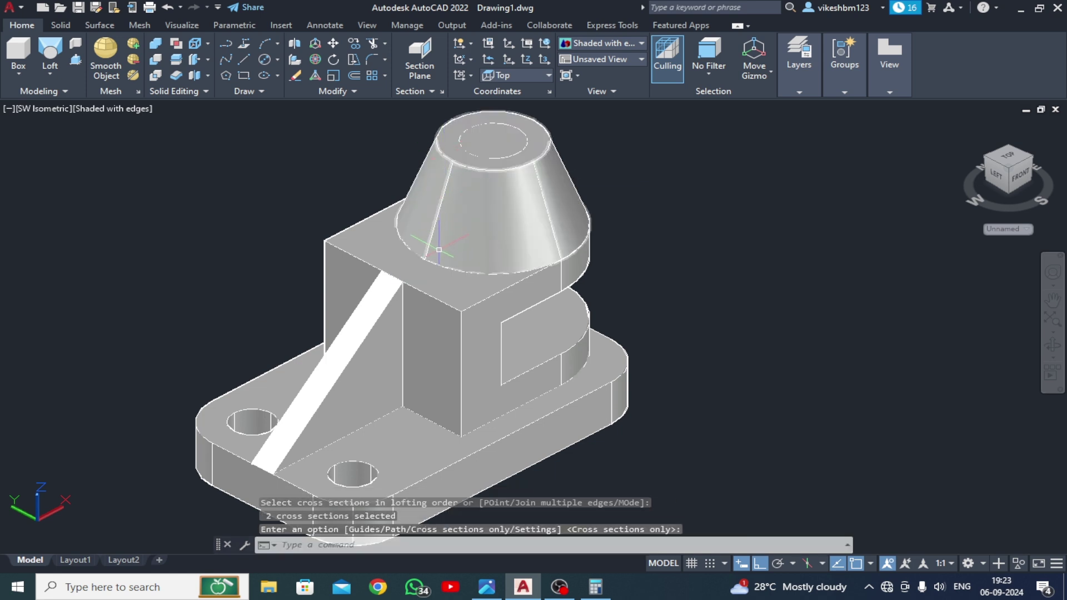
Union the lofted cone with the main body
middle_drag(427, 311, 465, 265)
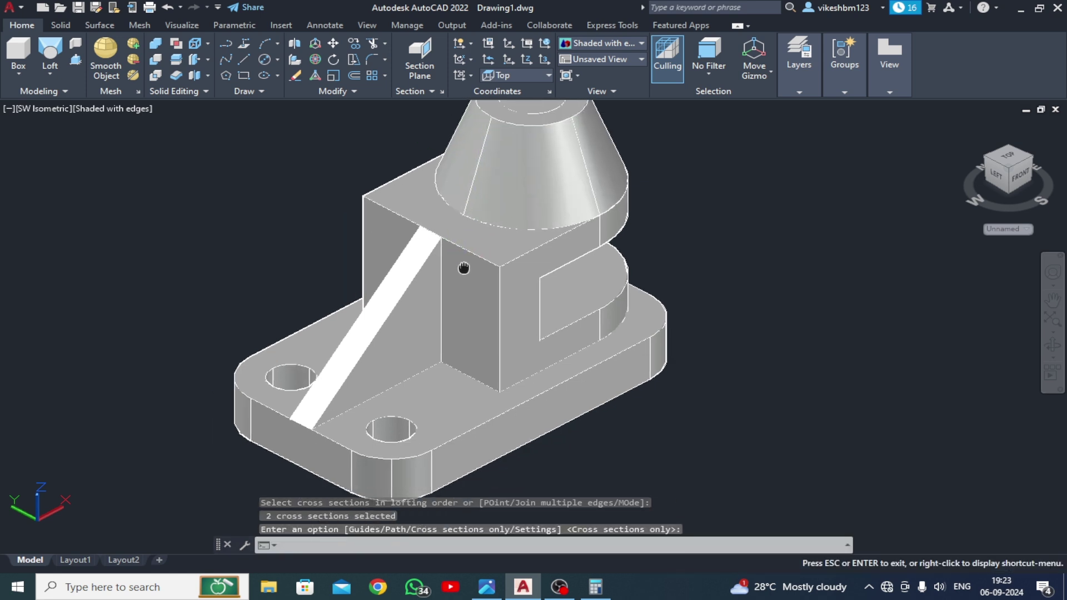
click(159, 60)
click(477, 333)
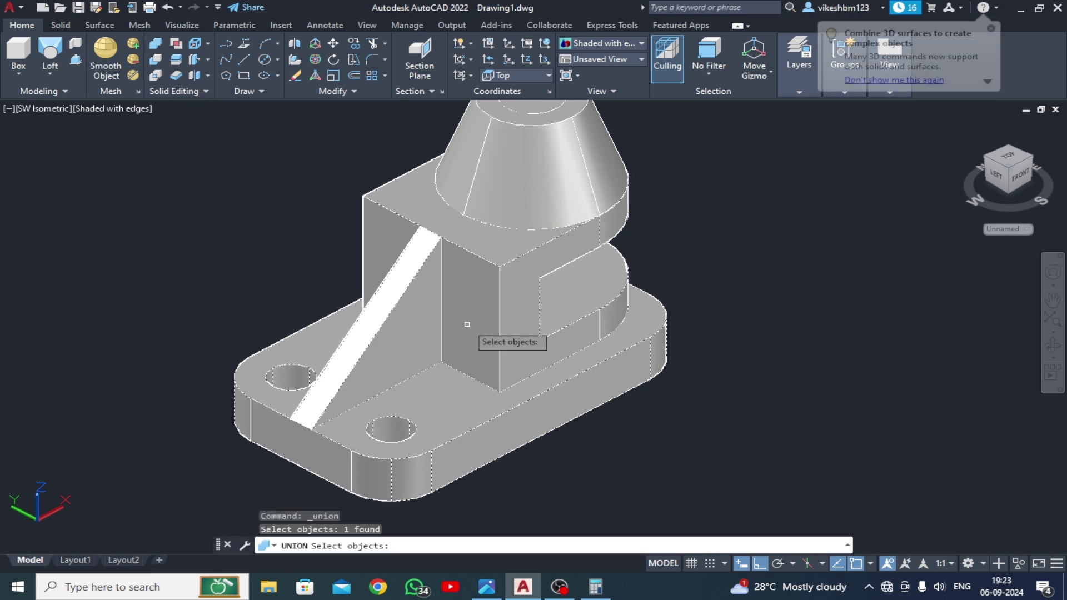
click(508, 190)
key(Return)
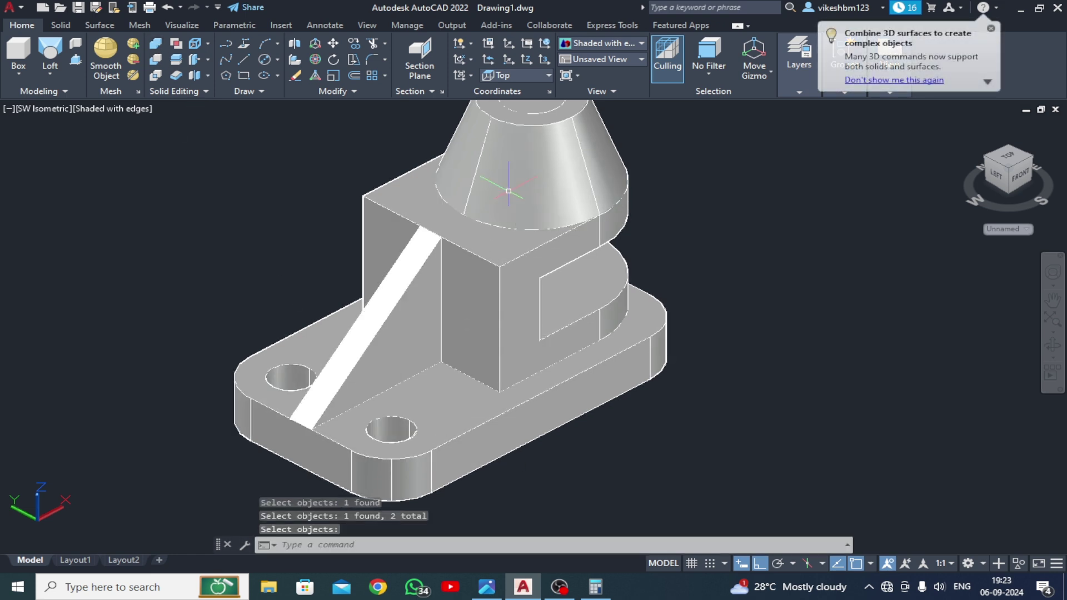
Presspull the diameter 24 circle on the cone's top down past the base to cut a through hole
scroll(517, 204, down, 4)
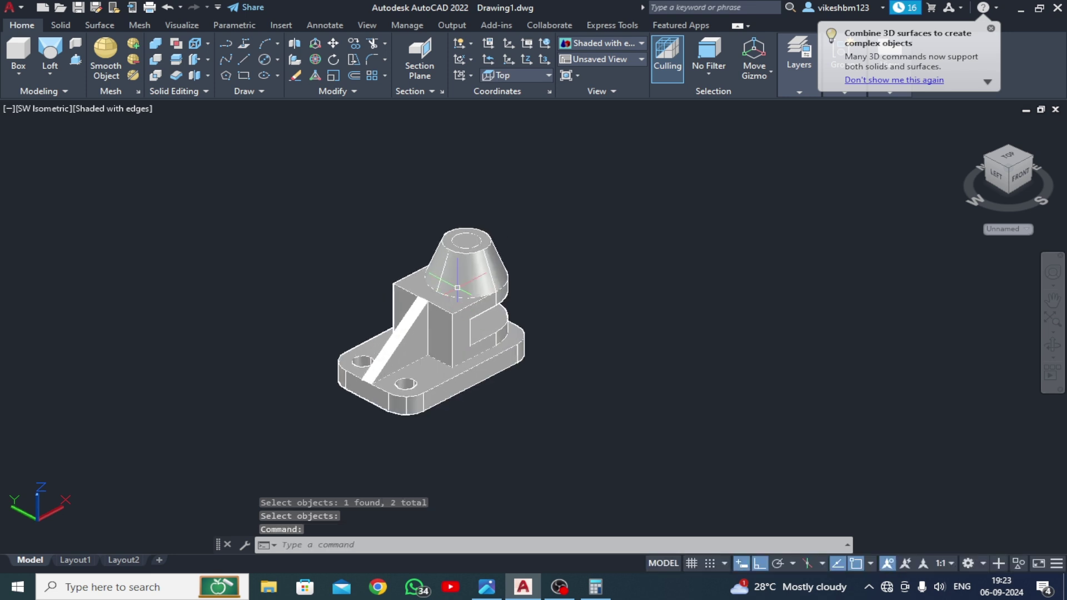
click(76, 61)
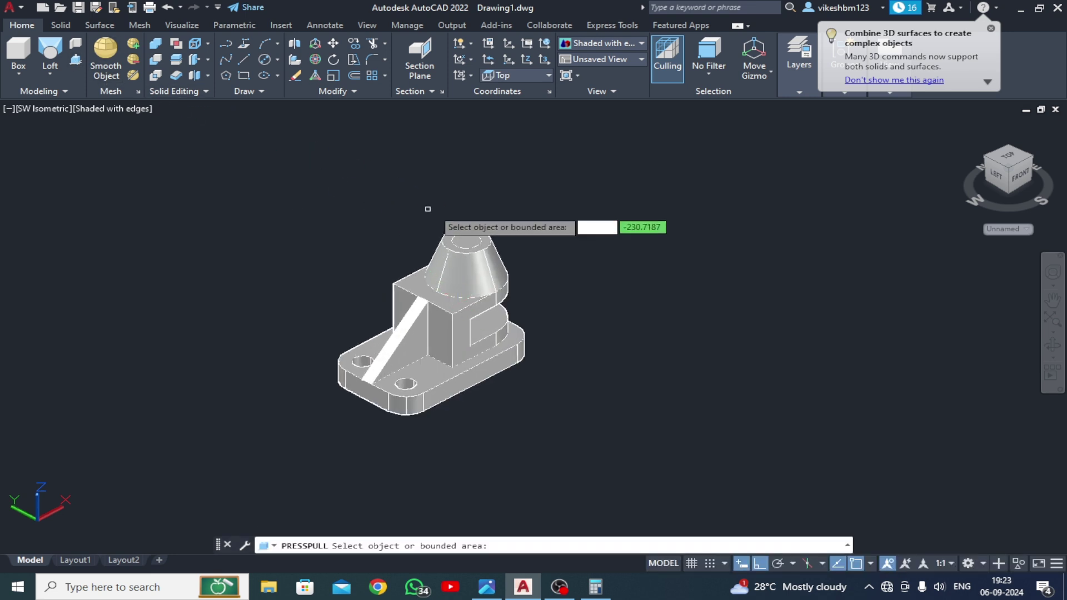
click(466, 242)
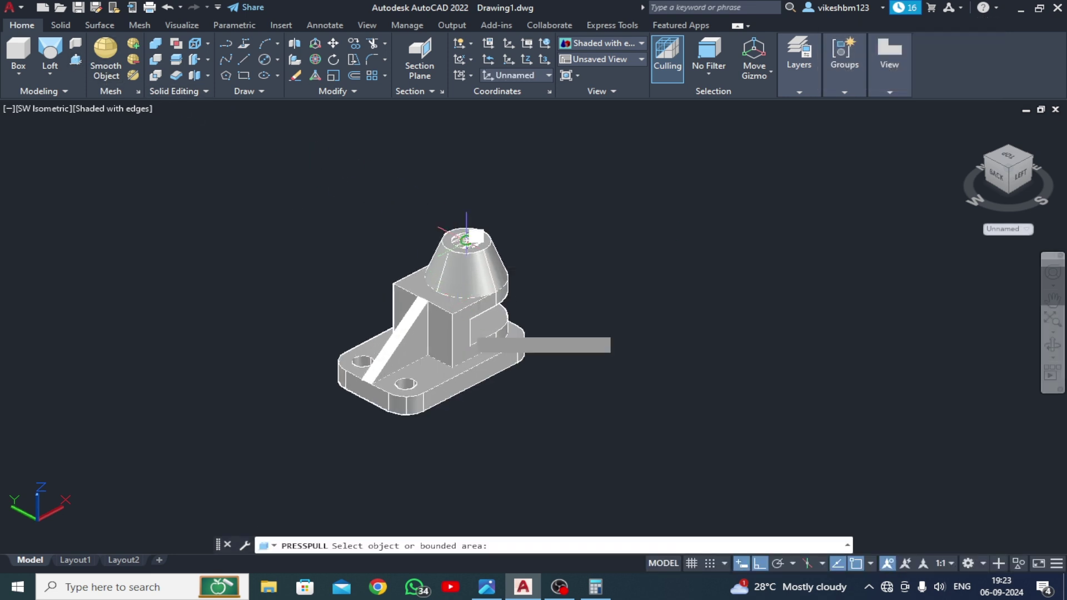
click(444, 466)
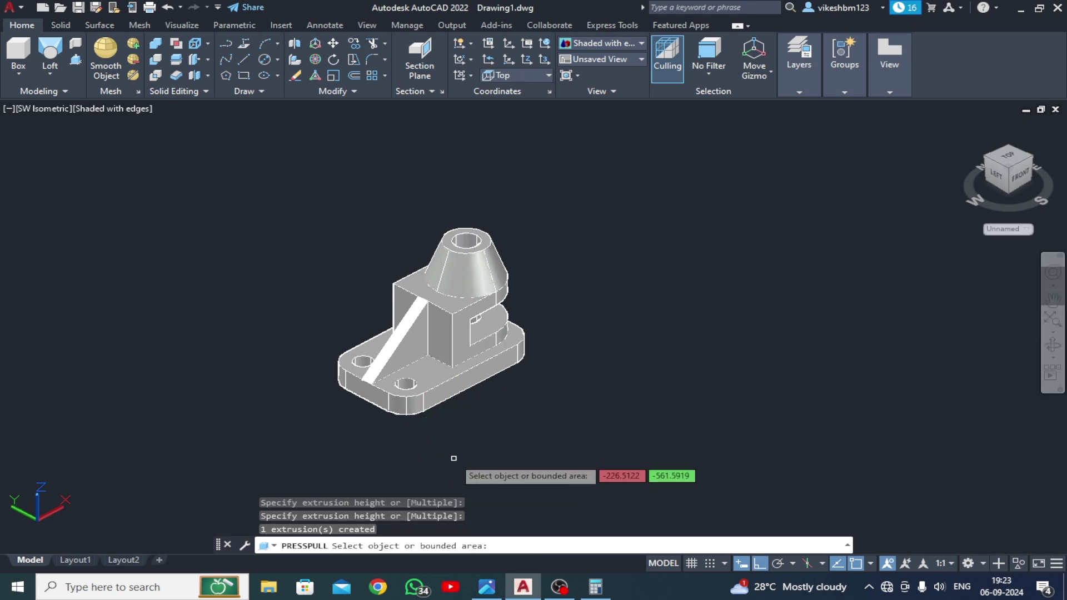
key(Return)
Reset the coordinate system to World and show the drawing in the clean screen display
scroll(451, 370, up, 2)
middle_drag(483, 384, 521, 385)
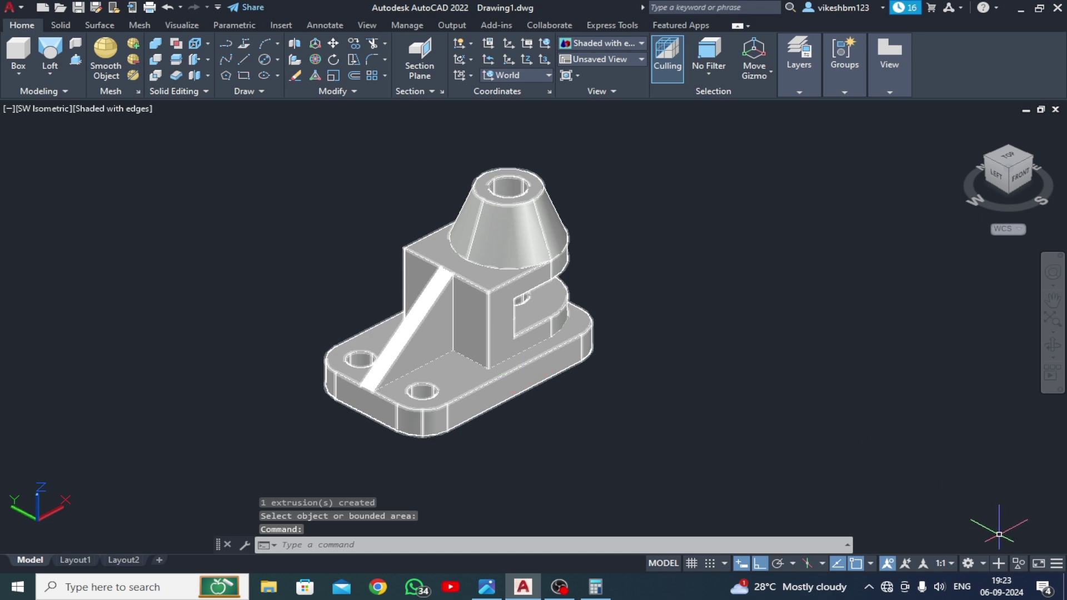
click(1038, 564)
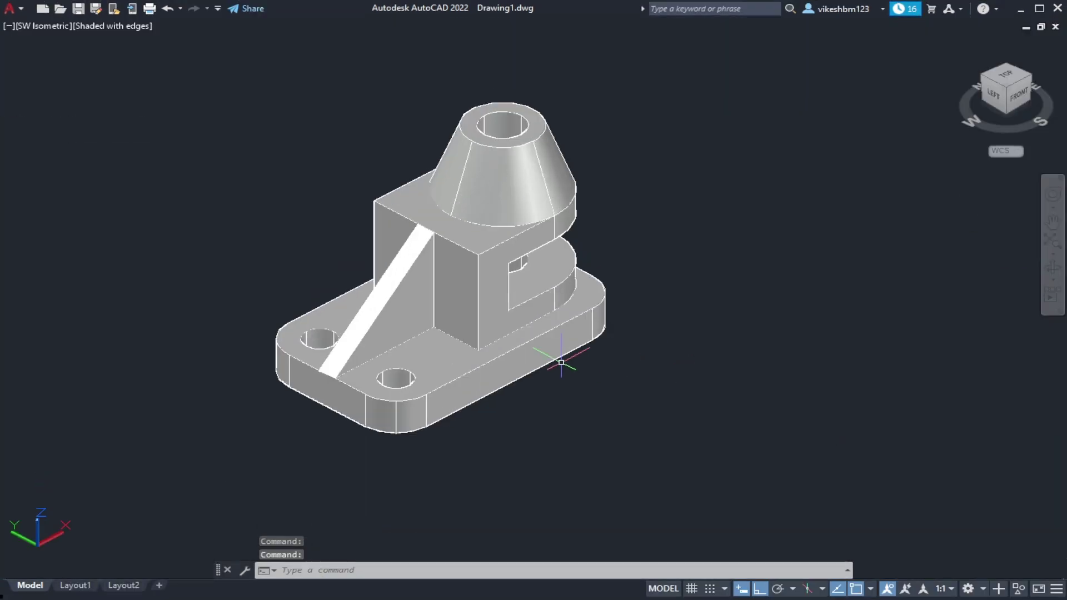
Move the finished solid away from the leftover 2D construction geometry to an empty area of the drawing
text(m)
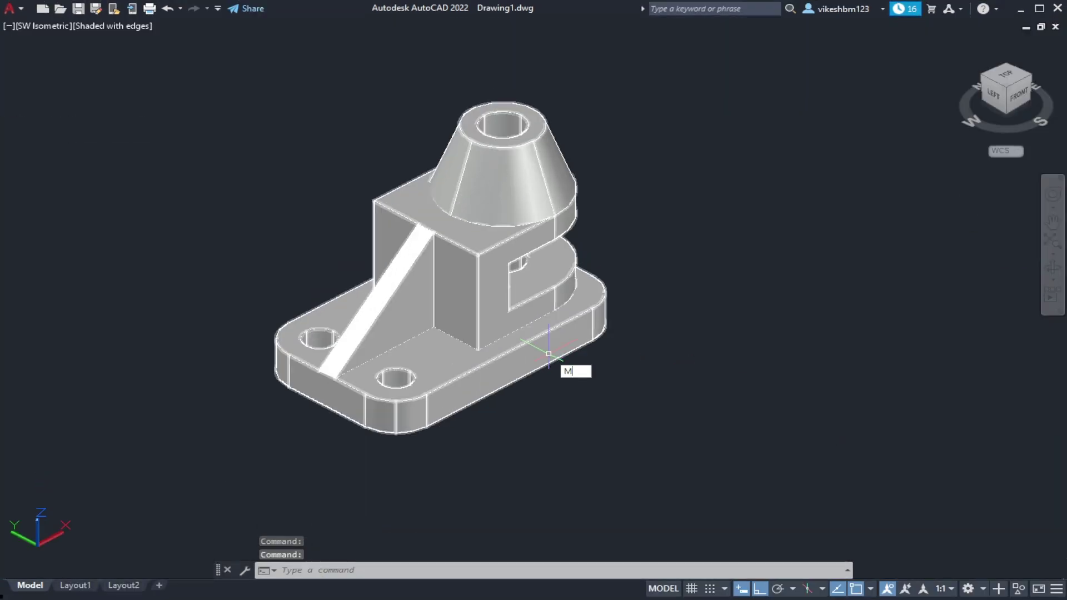
key(Return)
click(552, 357)
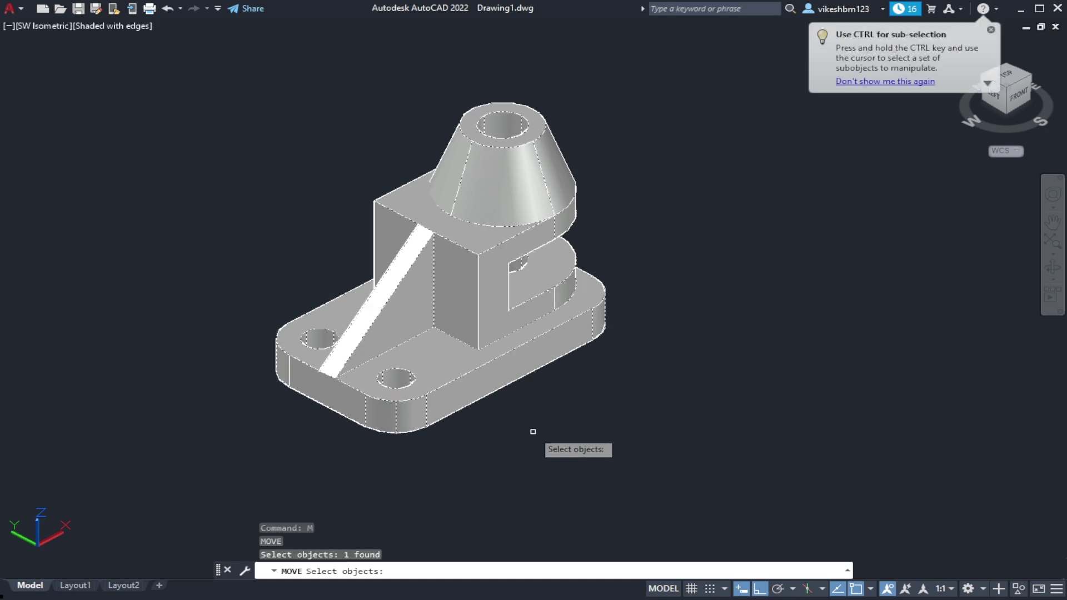
key(Return)
click(497, 456)
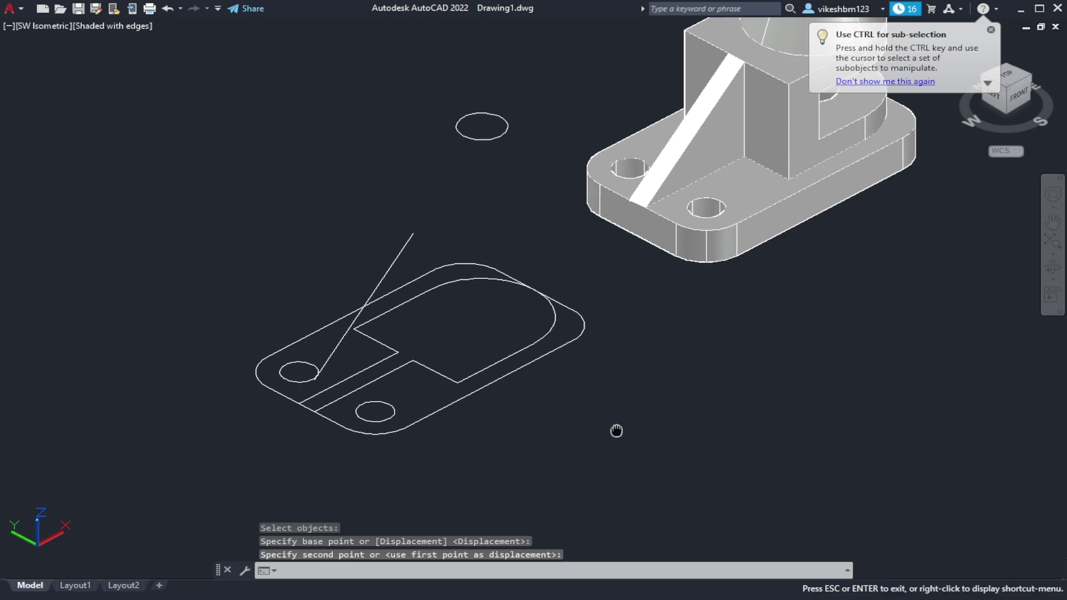
click(612, 414)
Erase all the leftover construction lines, arcs and circles beside the solid
text(e)
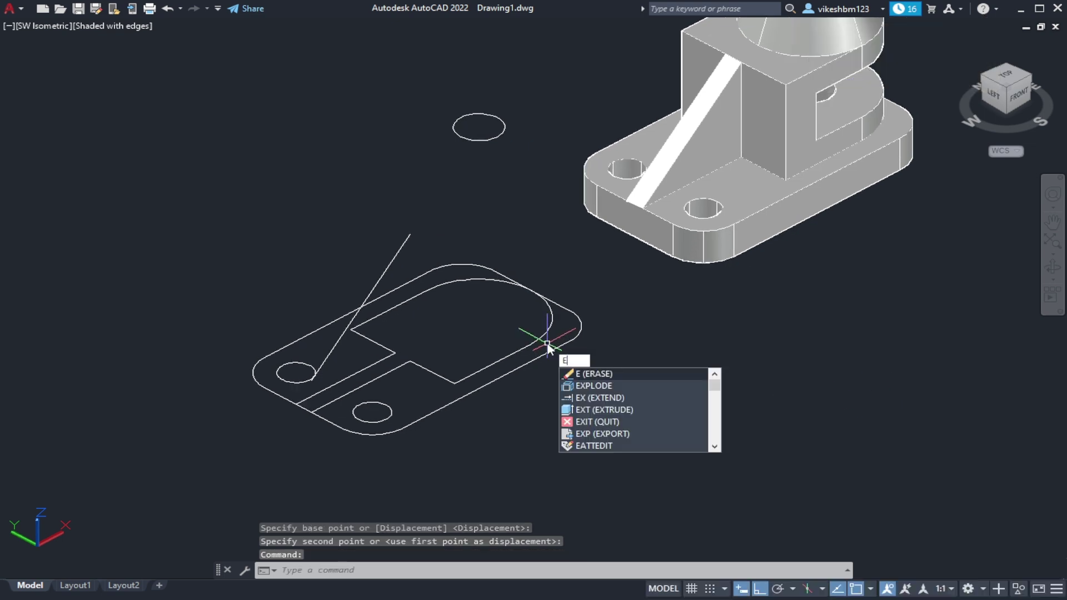
key(Return)
click(554, 106)
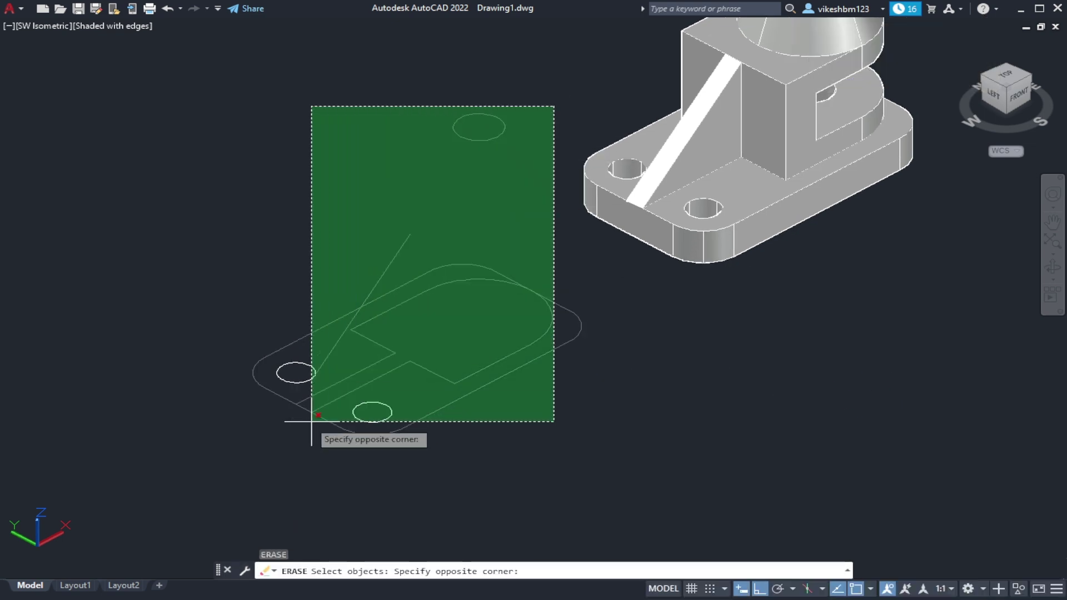
click(235, 444)
key(Return)
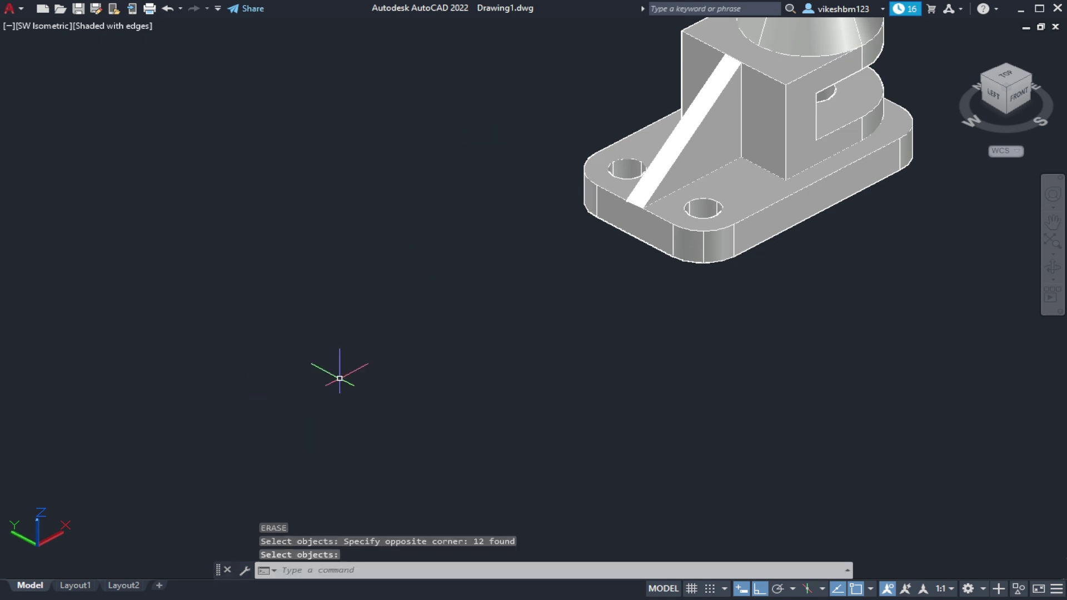
Set the solid's color property to index color 140, close its properties and deselect it
middle_drag(747, 327, 529, 452)
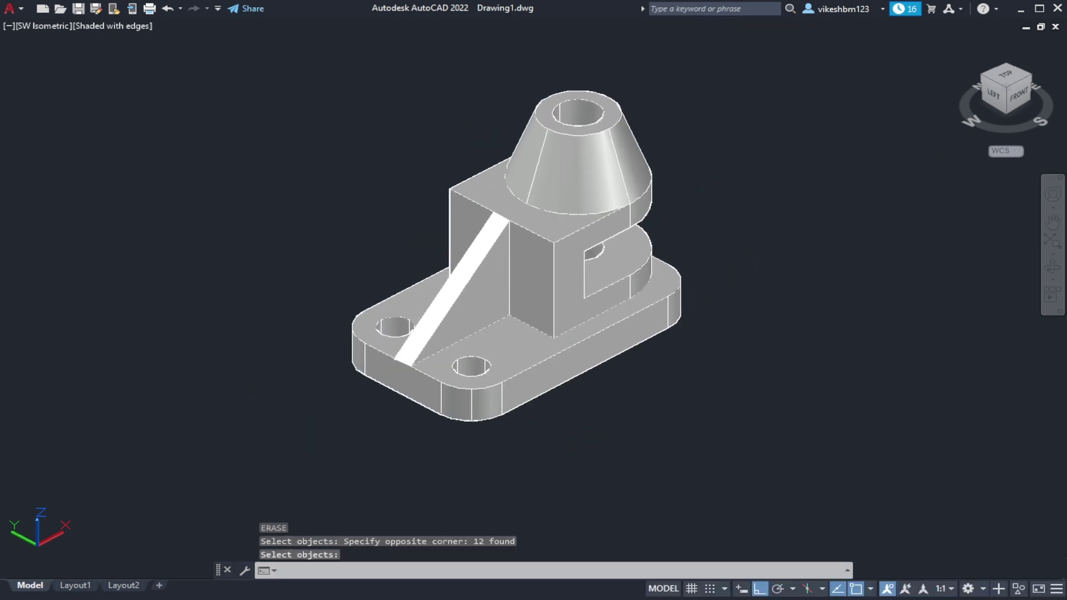
click(528, 385)
right_click(755, 224)
click(778, 528)
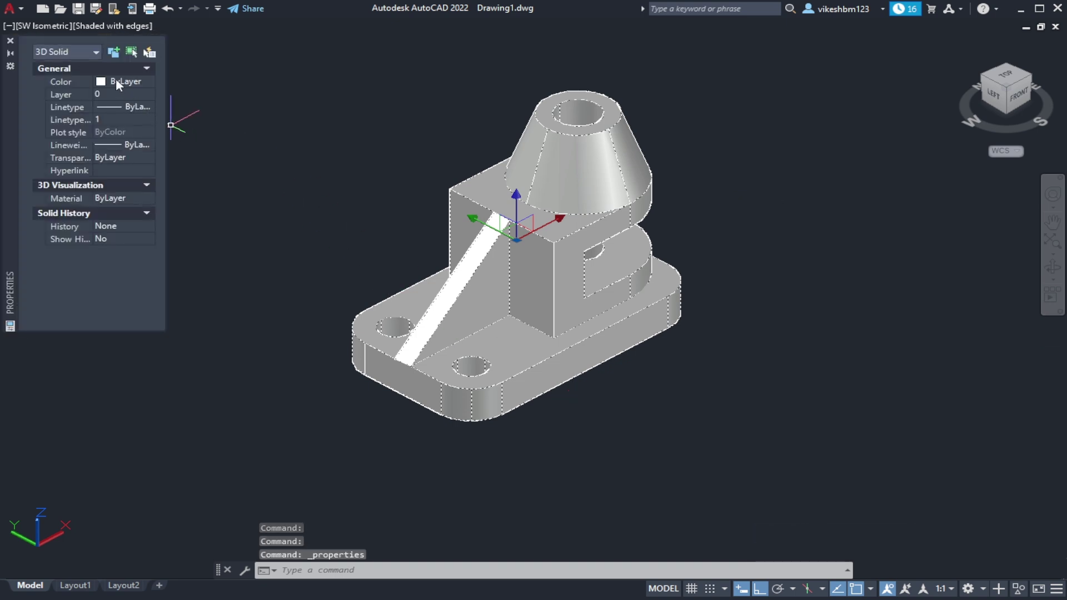
click(115, 79)
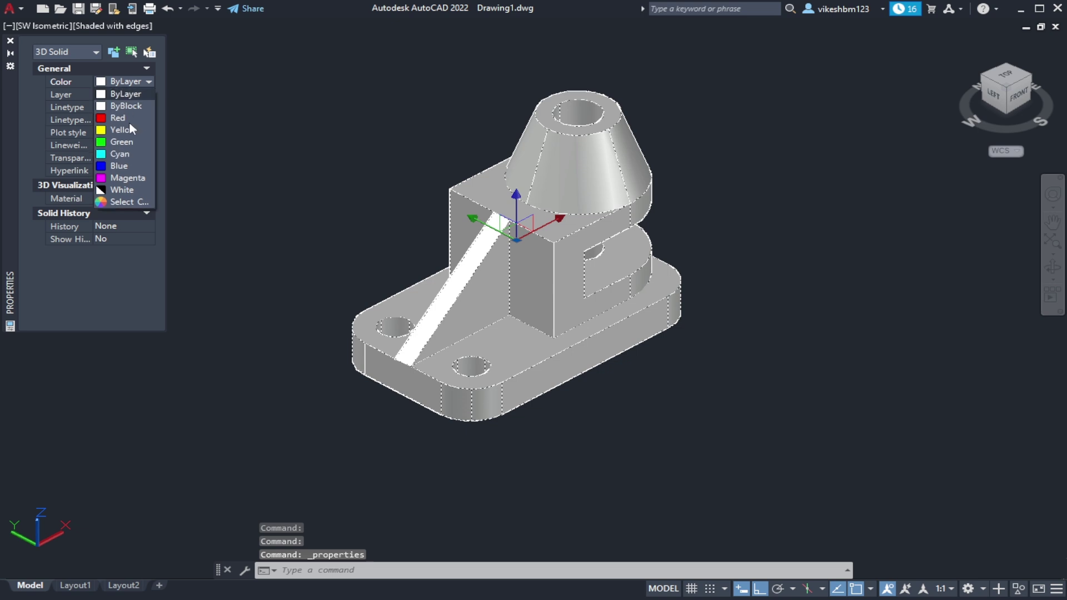
click(134, 204)
click(821, 267)
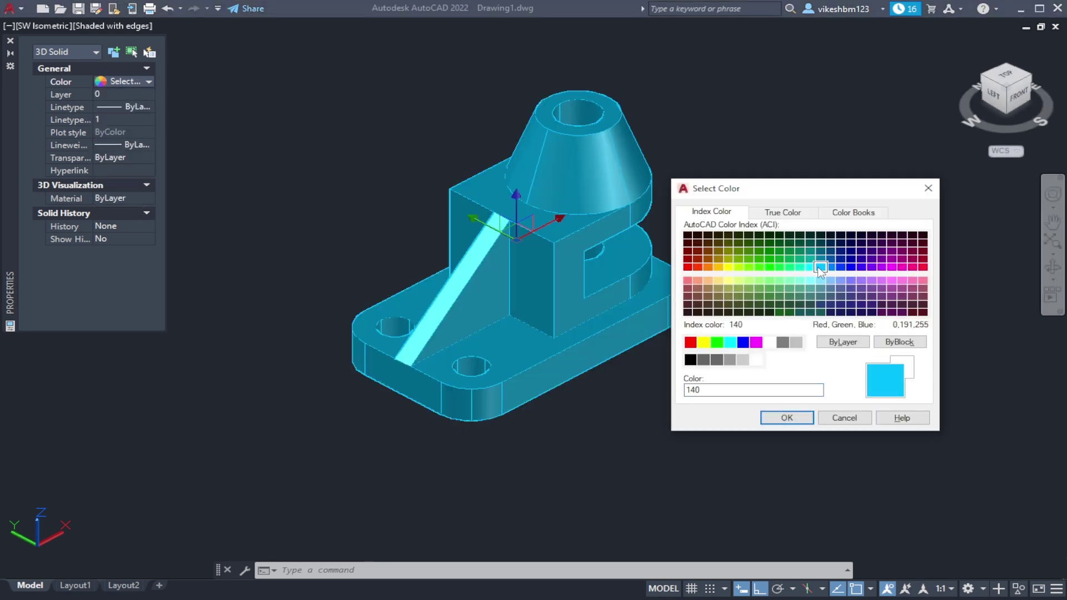
click(798, 419)
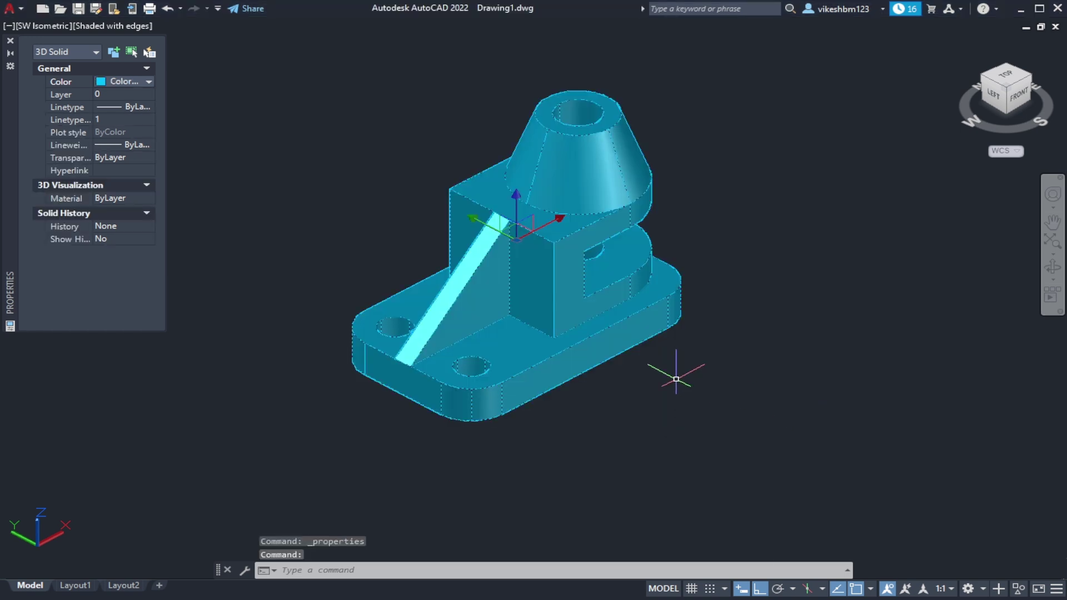
click(9, 41)
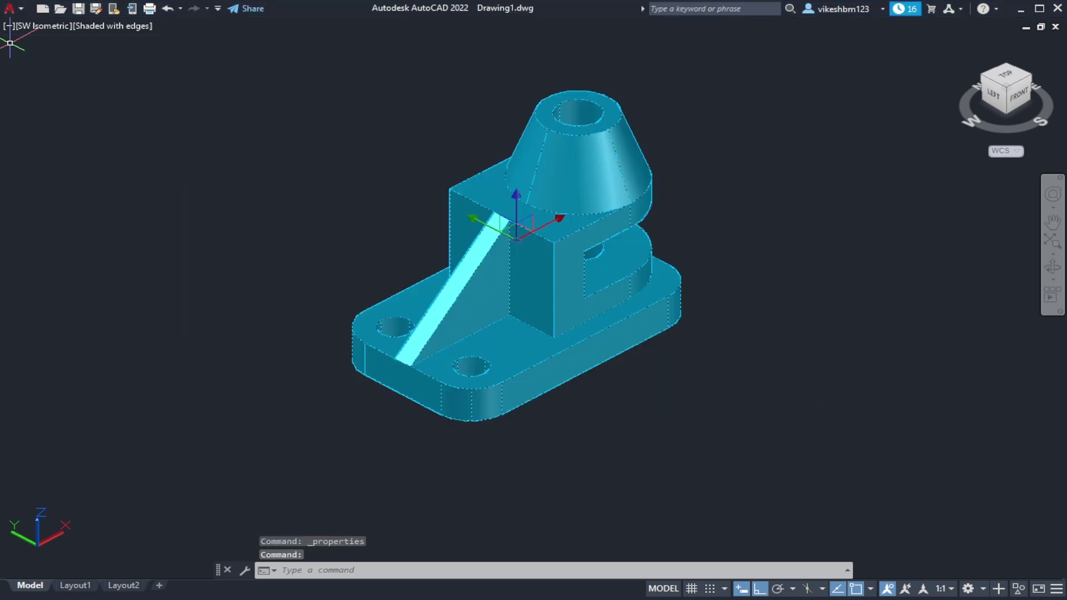
key(Escape)
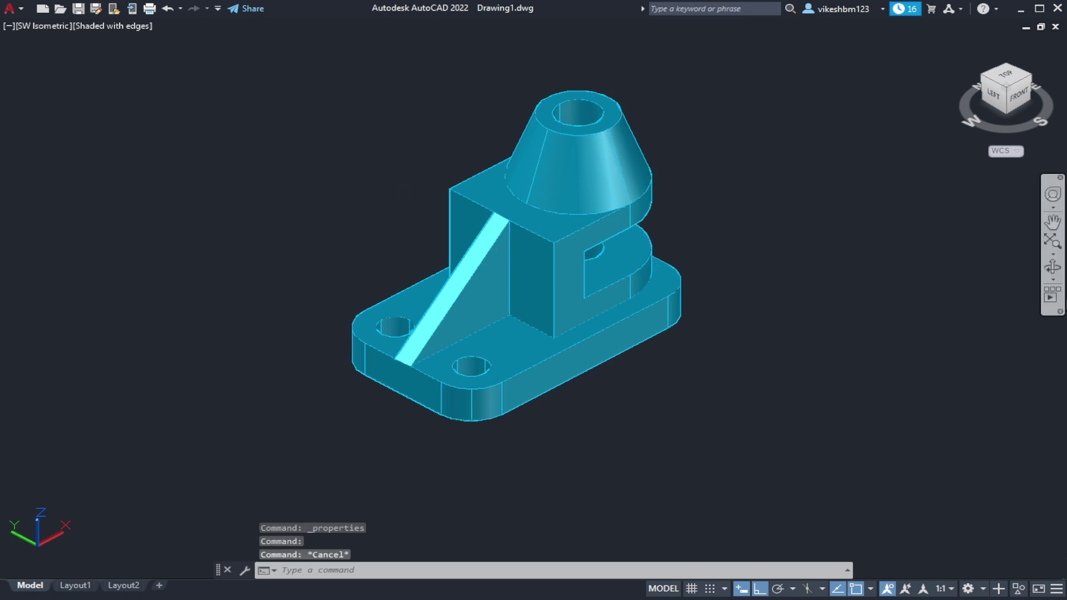
Orbit around the completed part to examine the cone, slot, through hole and base from other sides
click(1052, 281)
drag(757, 377, 598, 381)
drag(314, 338, 655, 419)
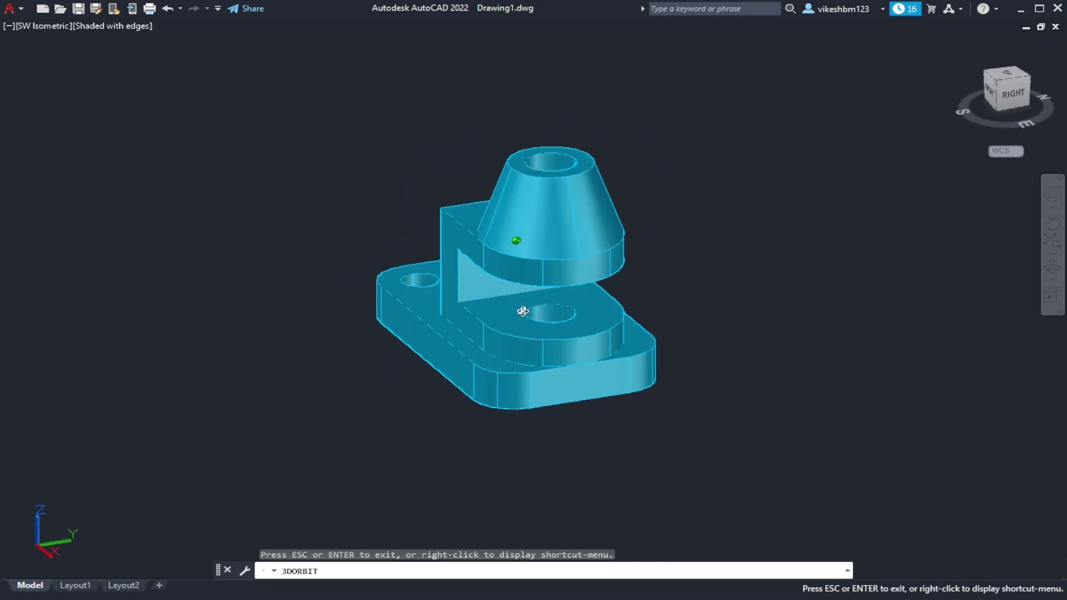